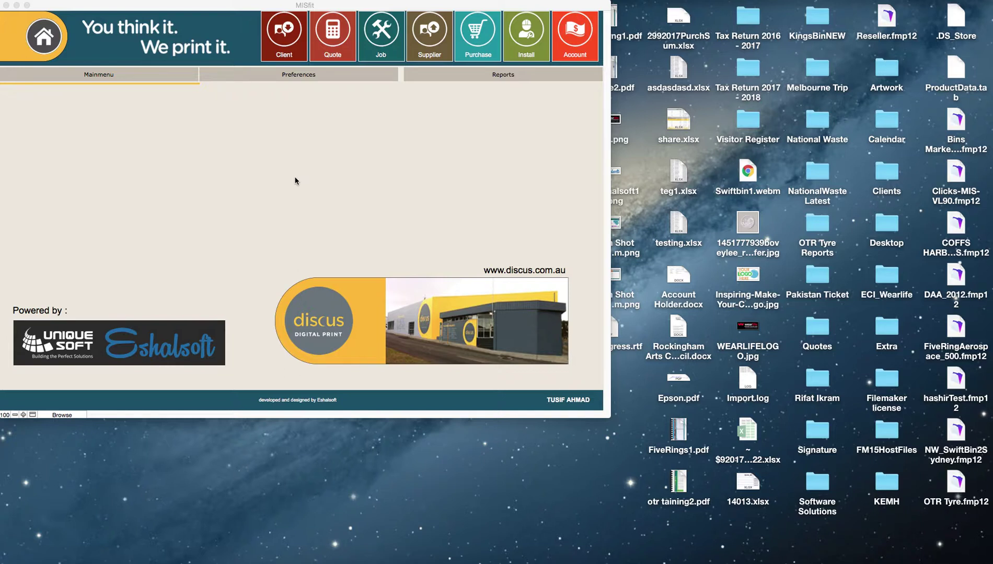
- Open the preferences and review the full list of active staff, closing the list when done
click(284, 76)
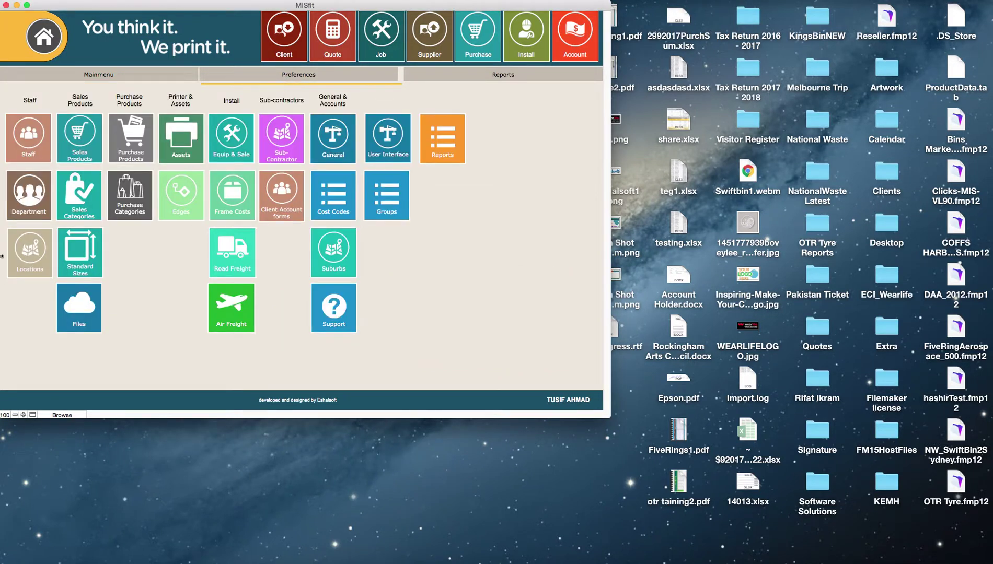
click(38, 139)
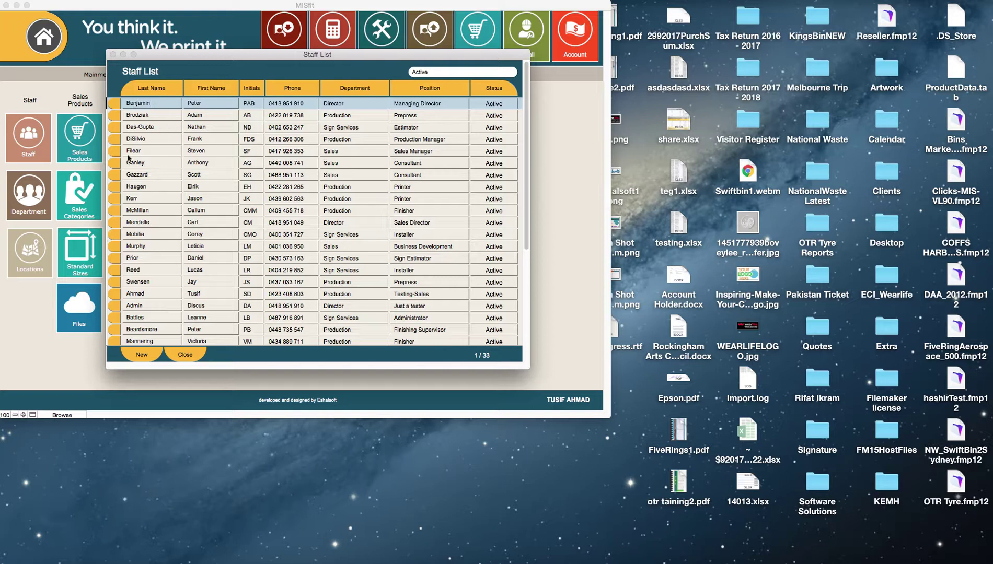
scroll(127, 170, down, 5)
scroll(128, 173, up, 3)
scroll(127, 174, down, 3)
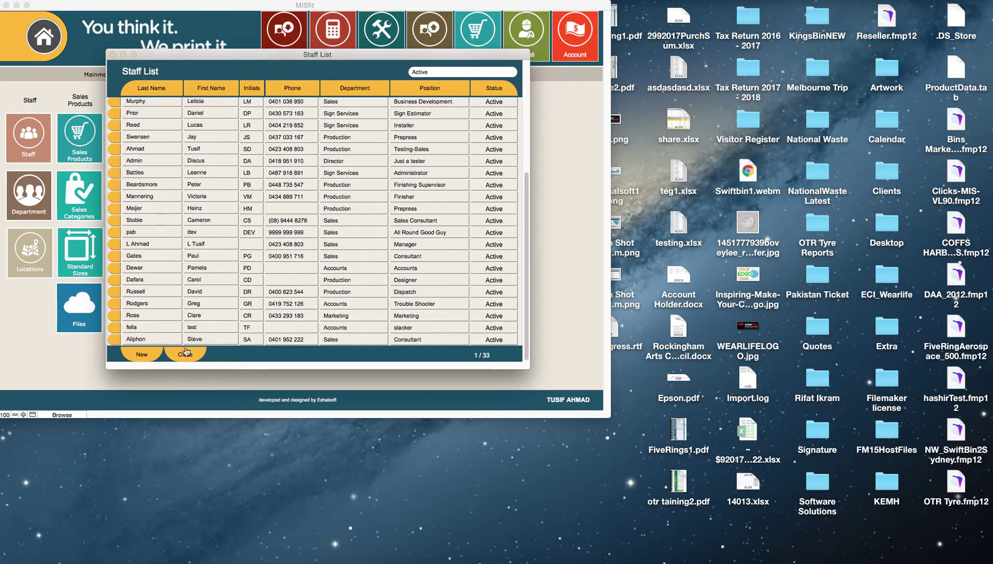
click(189, 354)
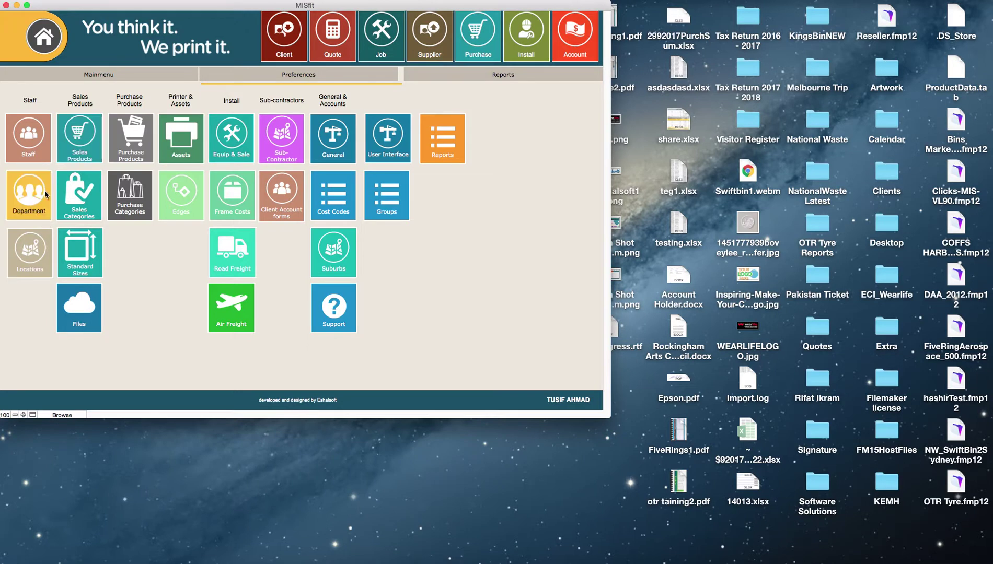
- View the Production Manager's staff record from the staff list and close the record
click(30, 137)
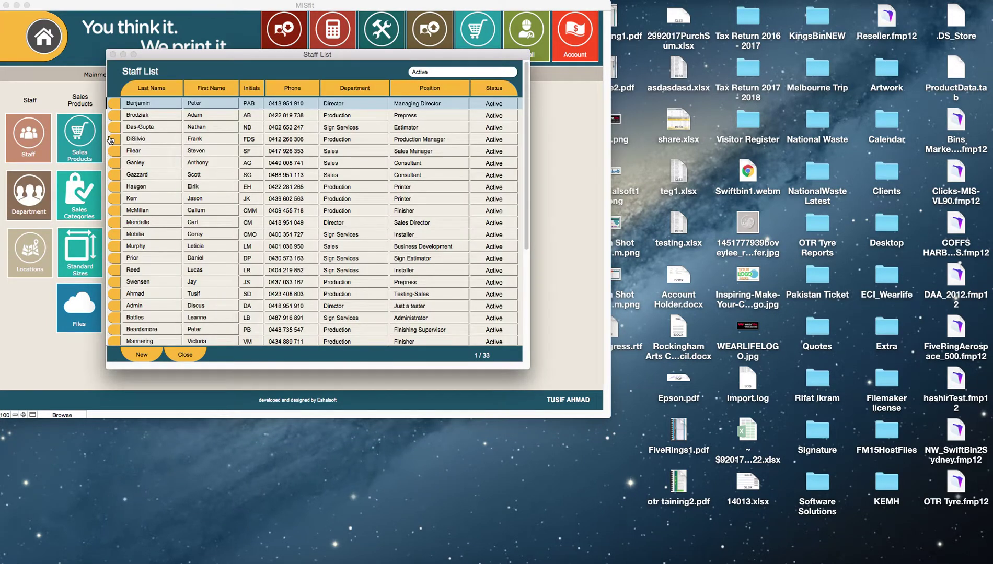
click(112, 140)
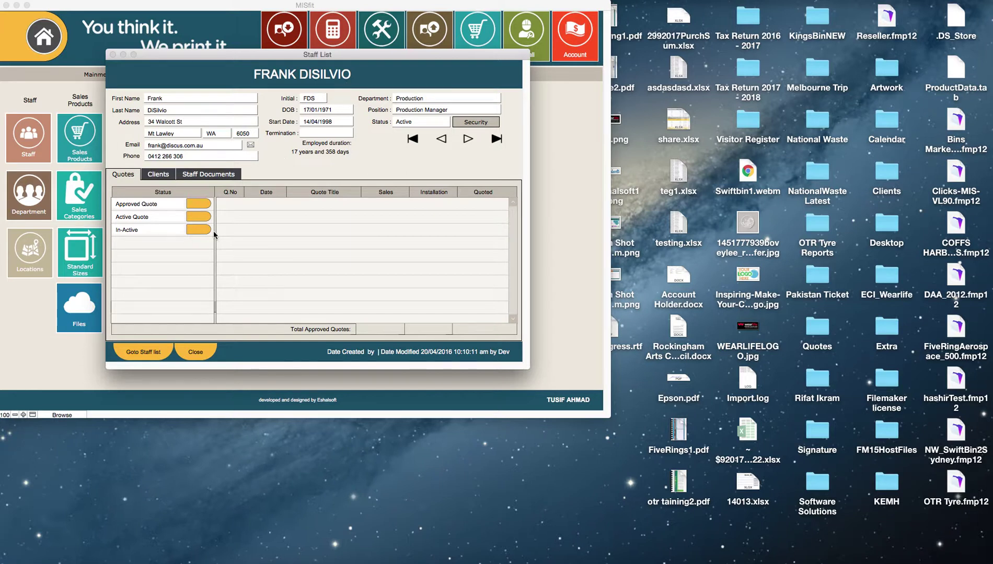
click(195, 352)
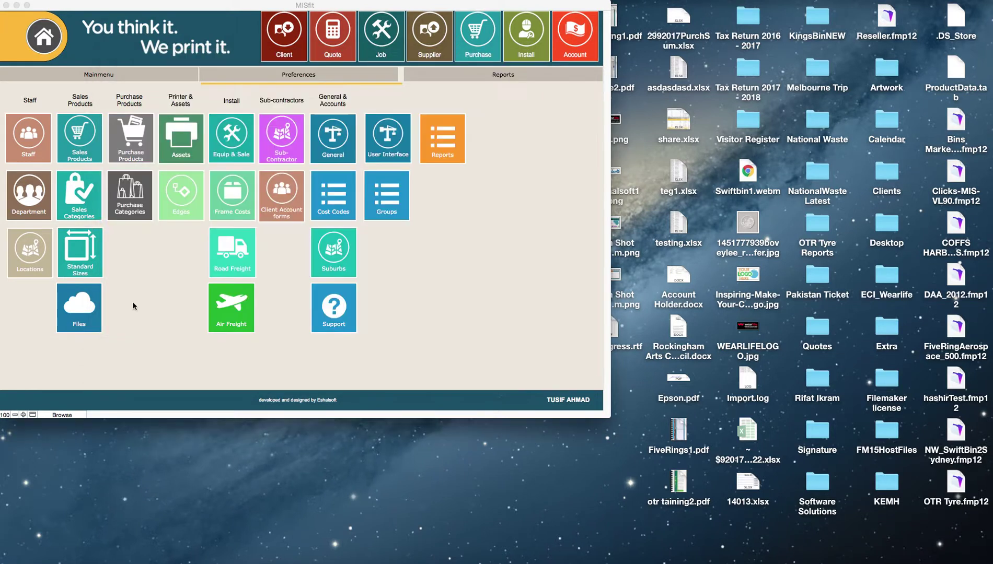
- Review the staff belonging to the Accounts department, and view the list of production locations and printers
click(42, 205)
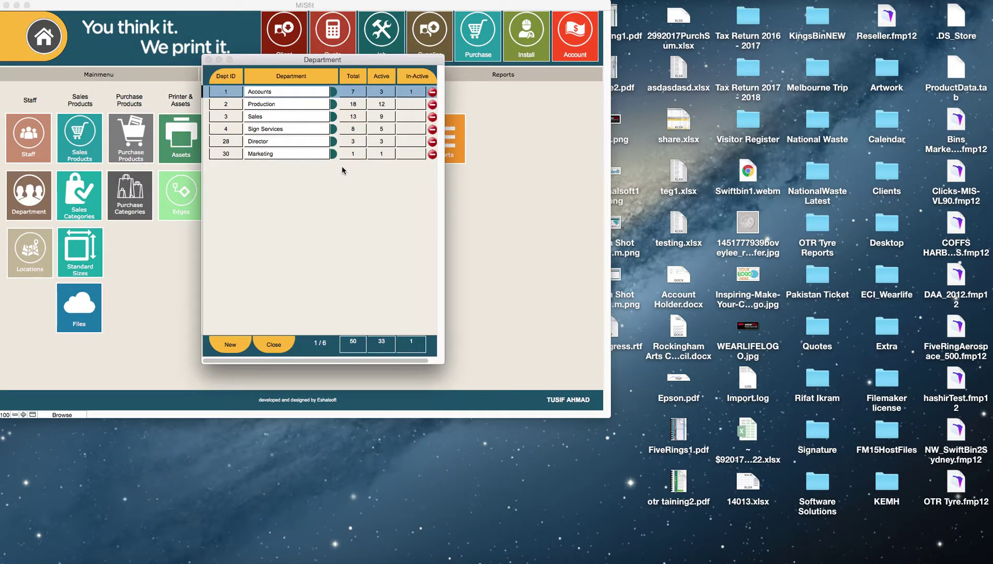
click(332, 92)
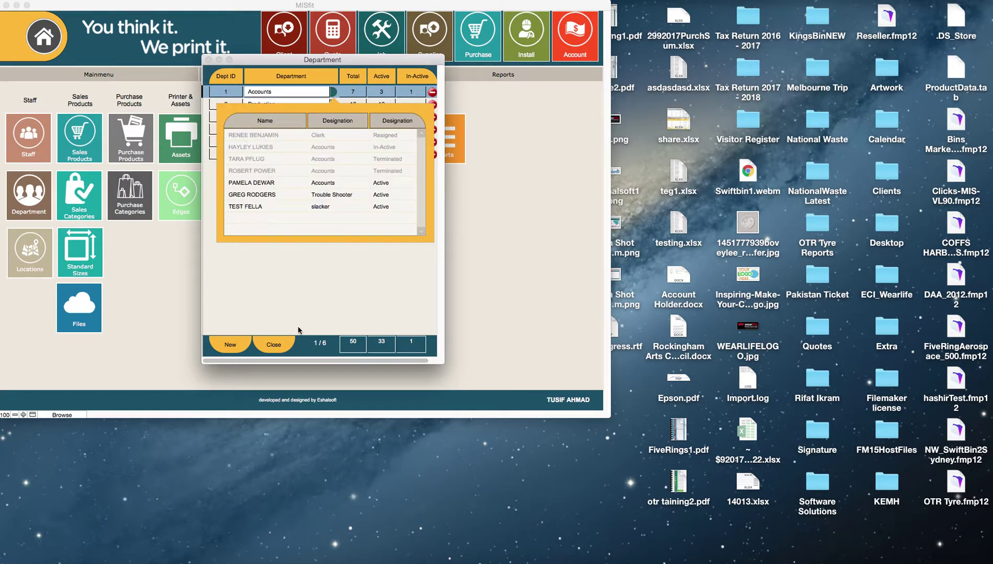
click(279, 348)
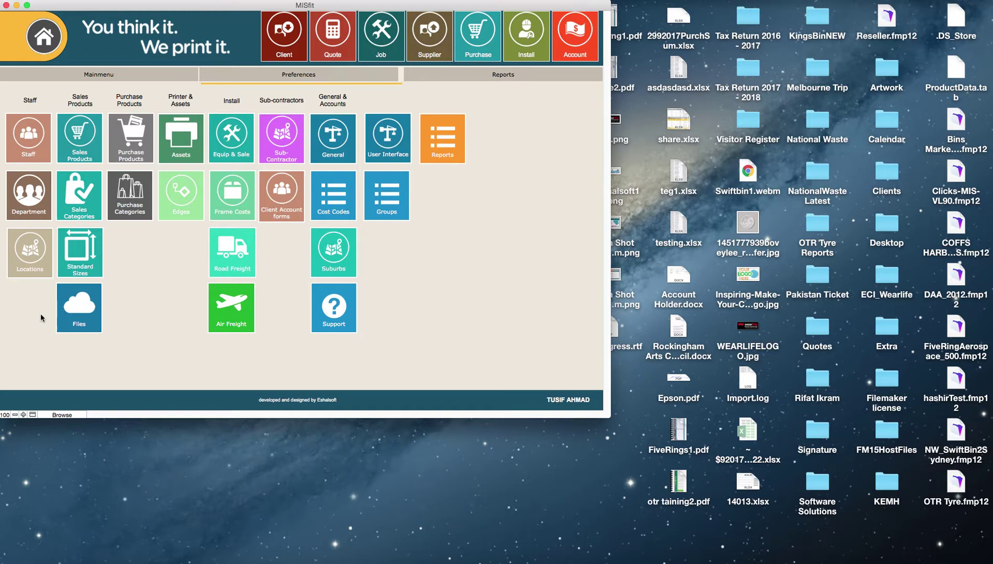
click(44, 267)
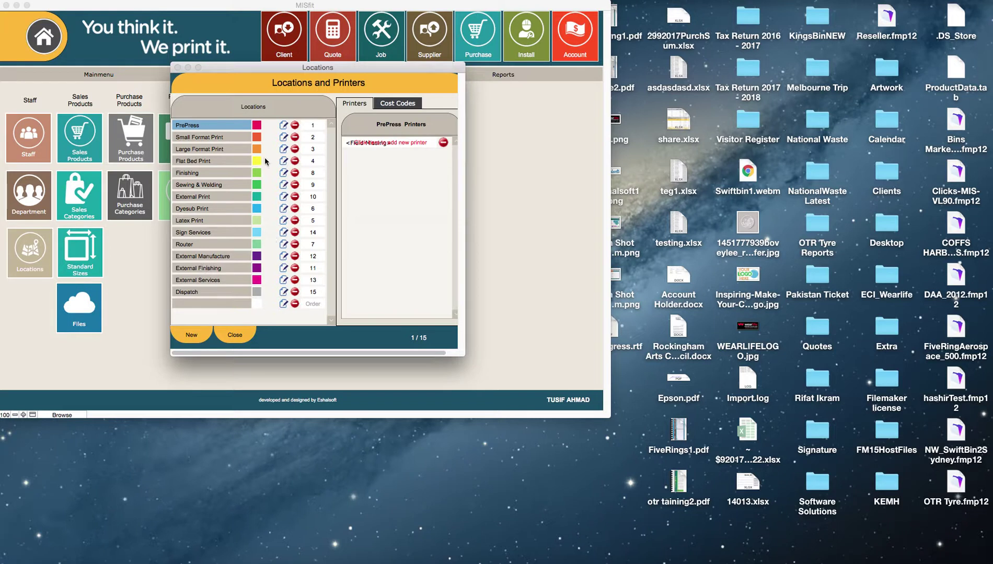
click(236, 335)
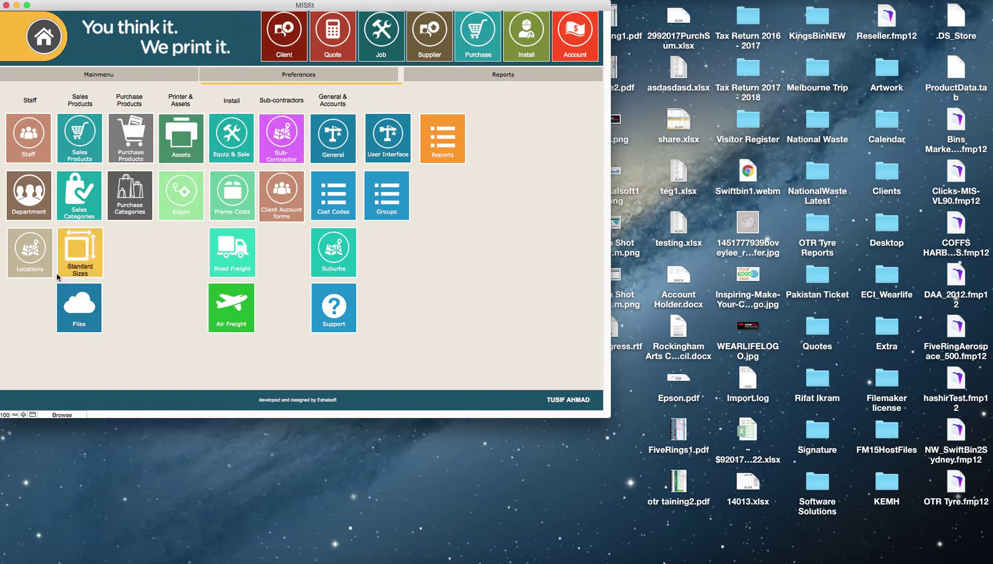
- Open the sales products list and examine its Dye Sub Printing and Finishing Services categories
click(86, 145)
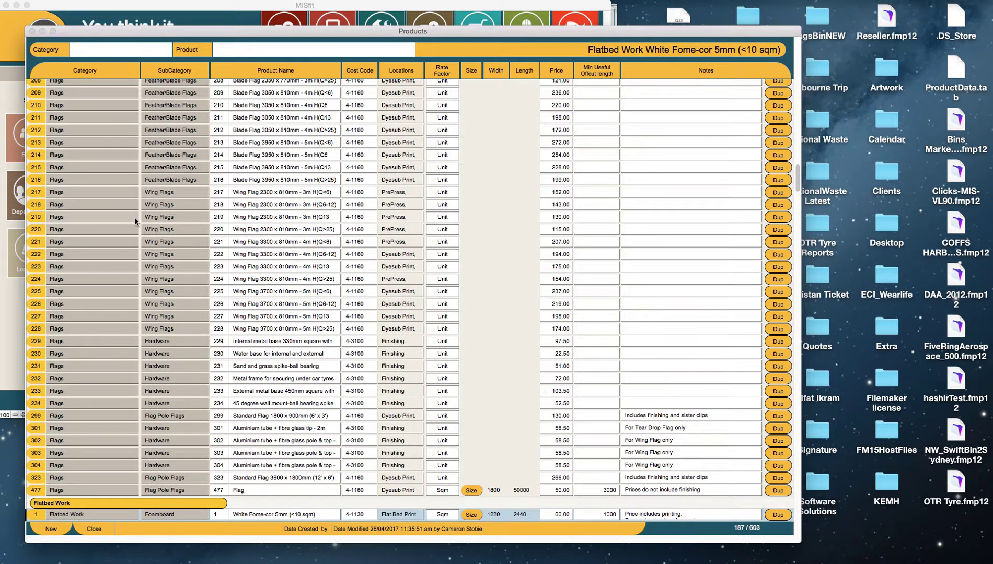
scroll(135, 221, up, 15)
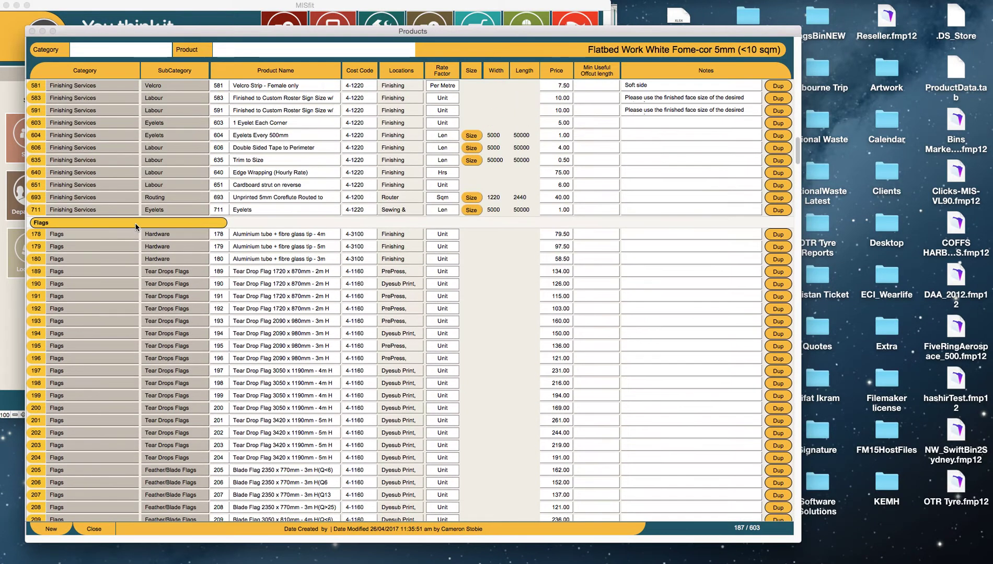
scroll(136, 226, up, 20)
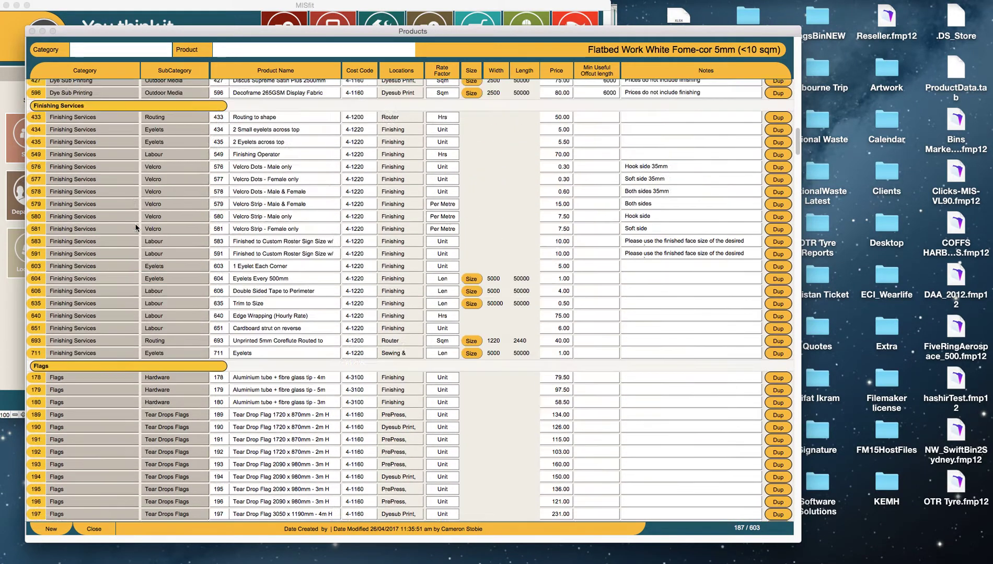
scroll(135, 228, down, 10)
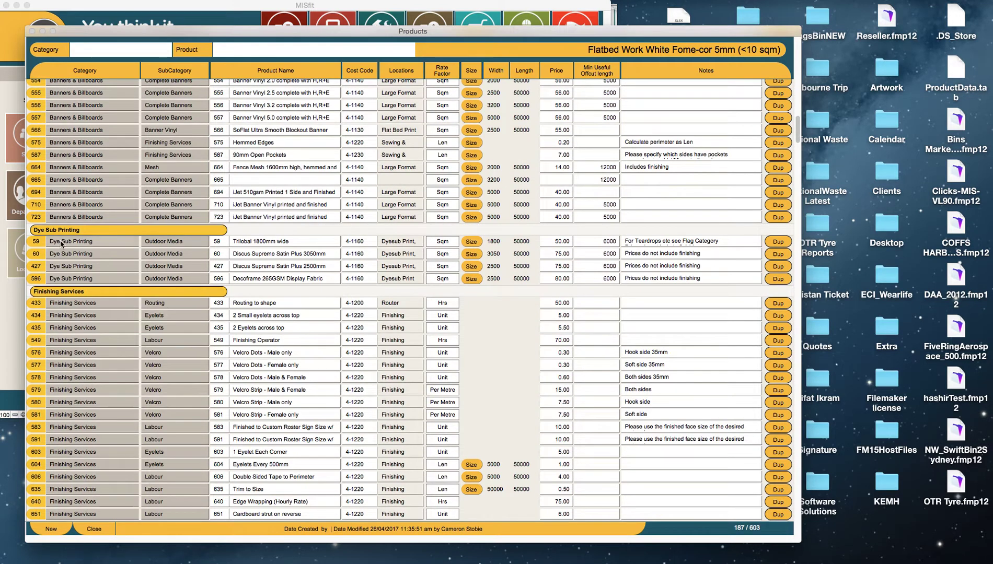
scroll(97, 254, down, 2)
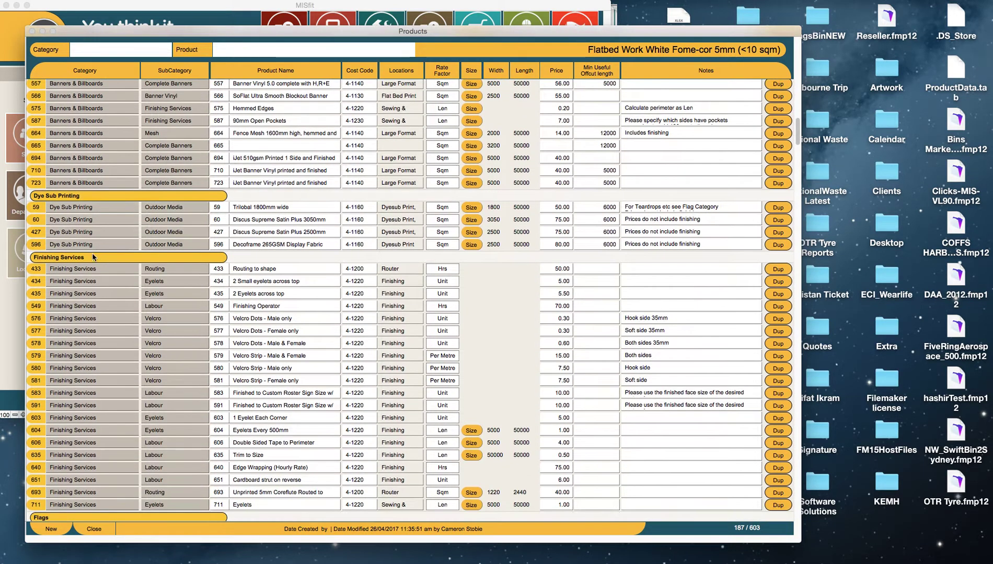
scroll(99, 288, down, 5)
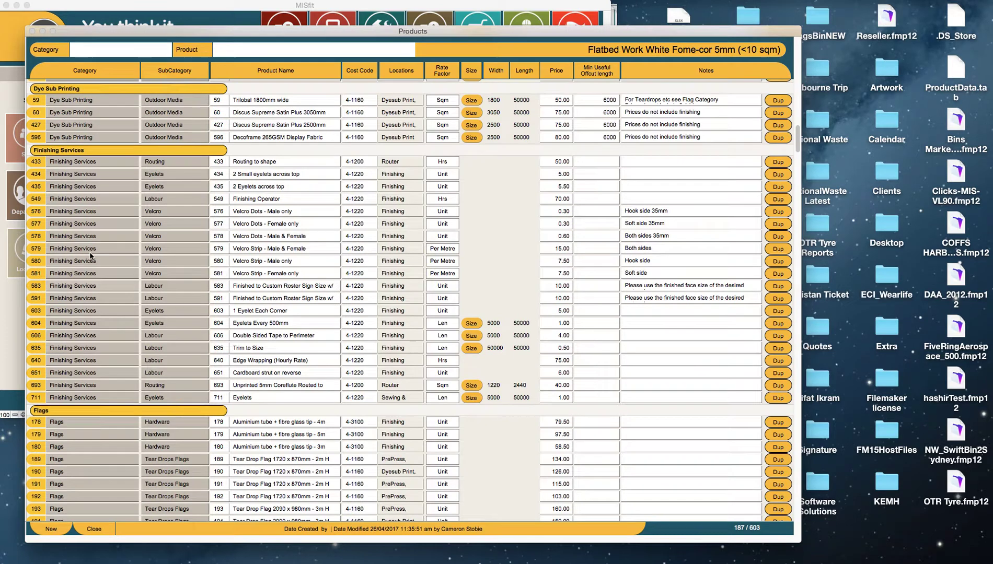
scroll(98, 345, down, 3)
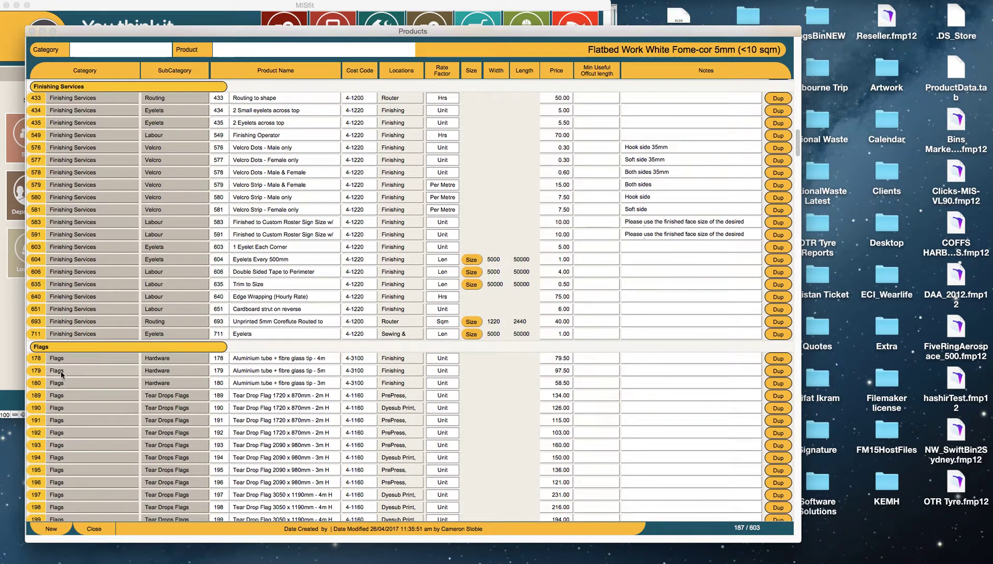
- View the details of the first Flags hardware product, Aluminium tube + fibre glass tip - 4m height, and close them
scroll(80, 374, down, 1)
scroll(80, 372, down, 2)
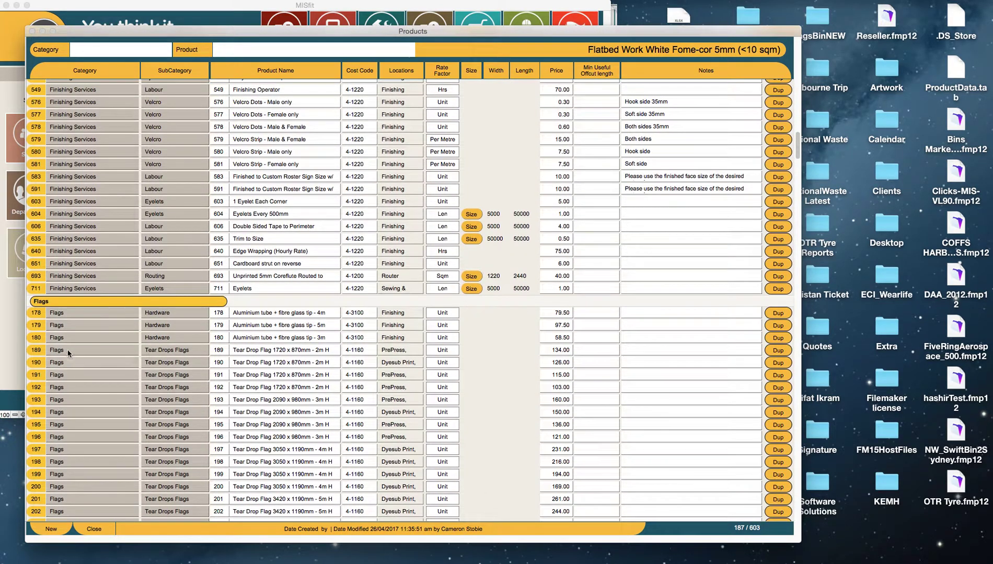
click(39, 313)
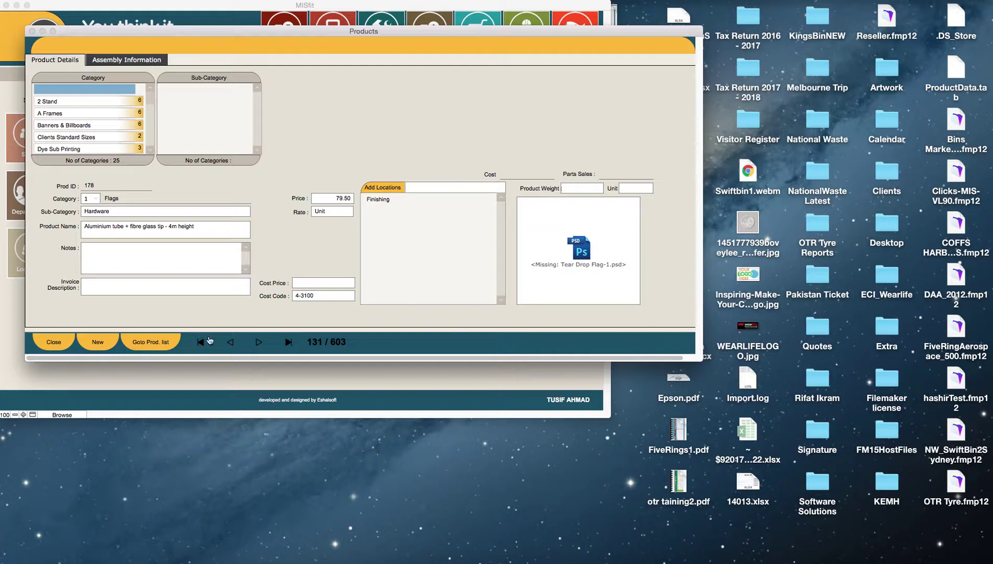
click(66, 343)
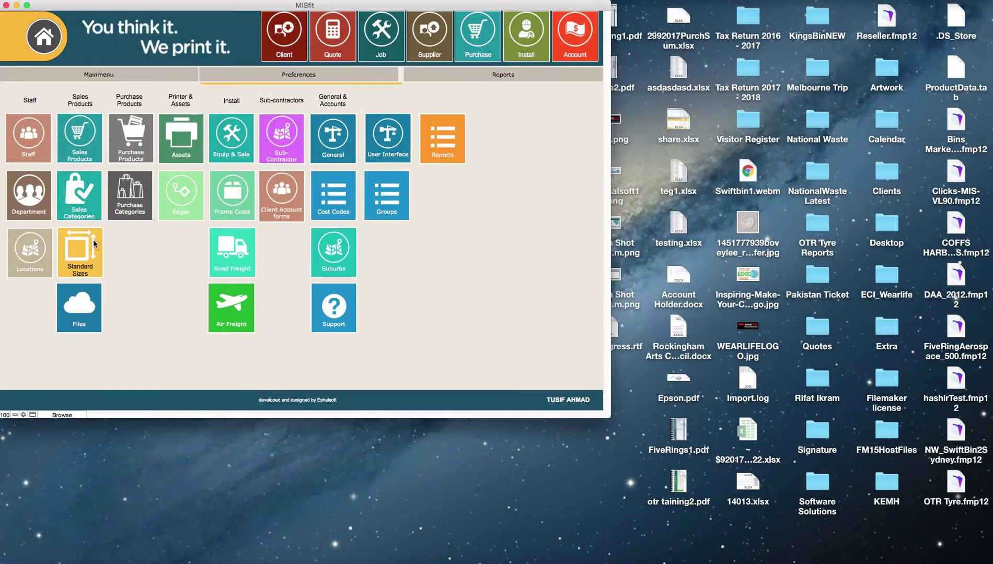
- Review the whole list of sales categories with their sub-categories, and close it
click(92, 197)
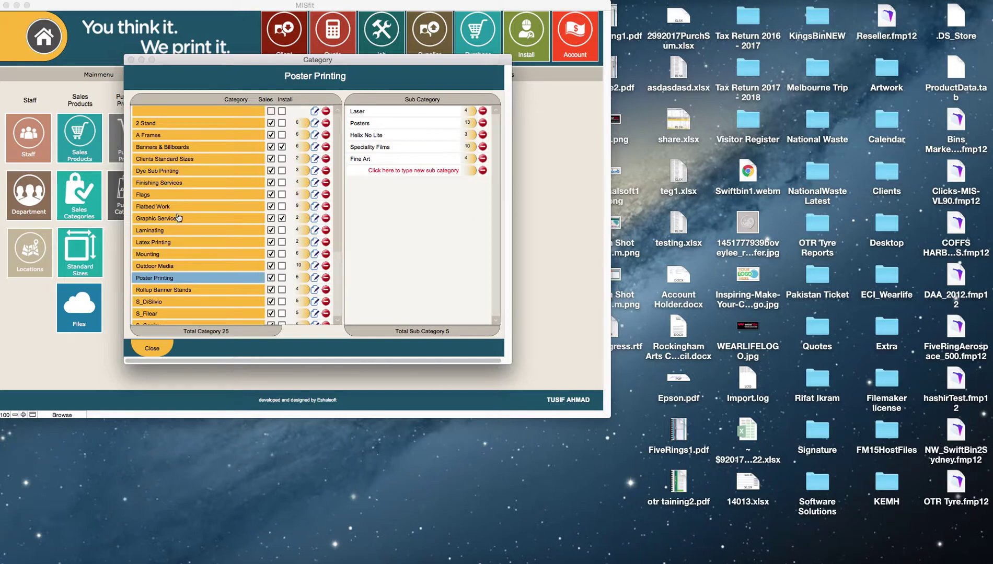
scroll(189, 223, down, 5)
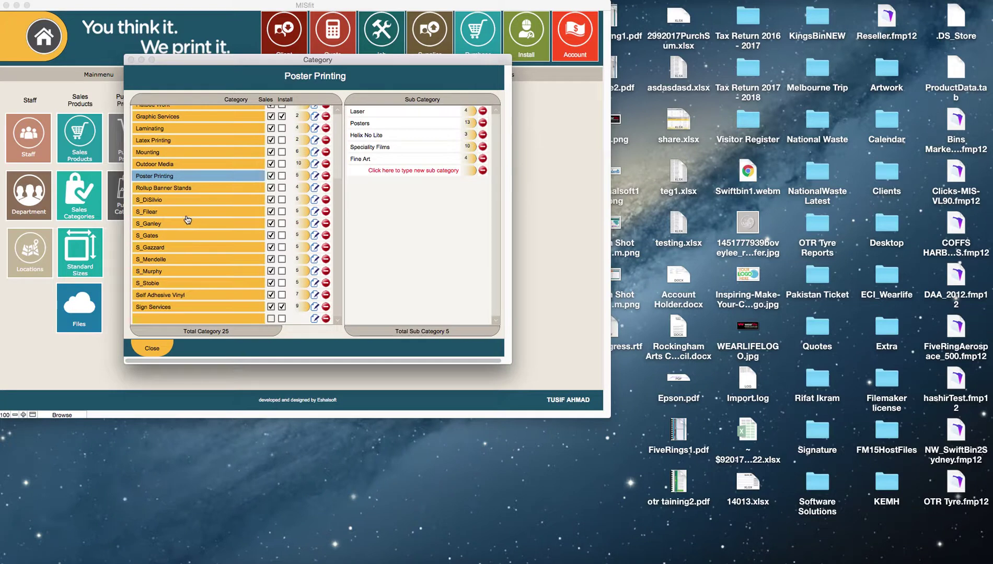
scroll(185, 217, up, 5)
scroll(186, 218, down, 5)
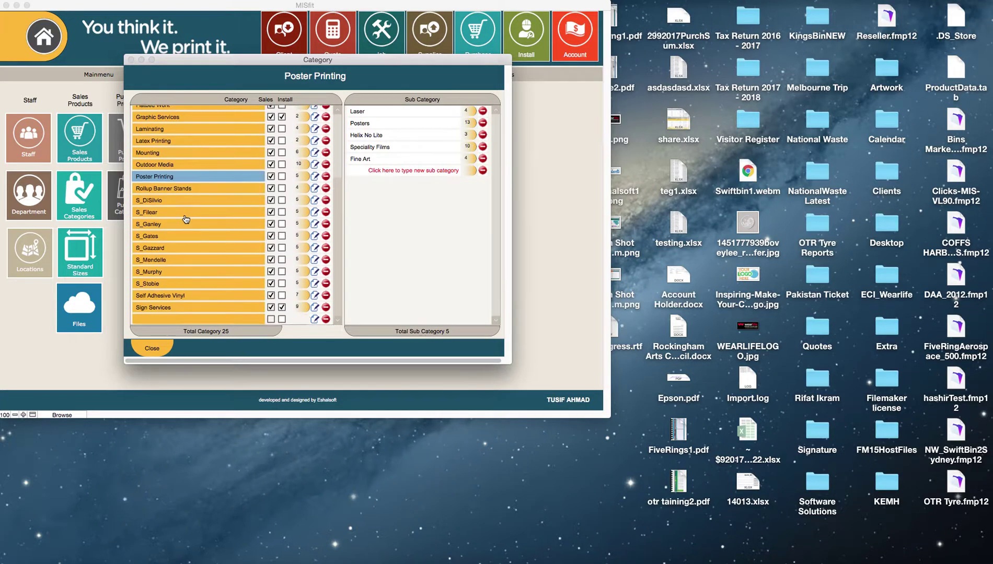
scroll(186, 219, up, 5)
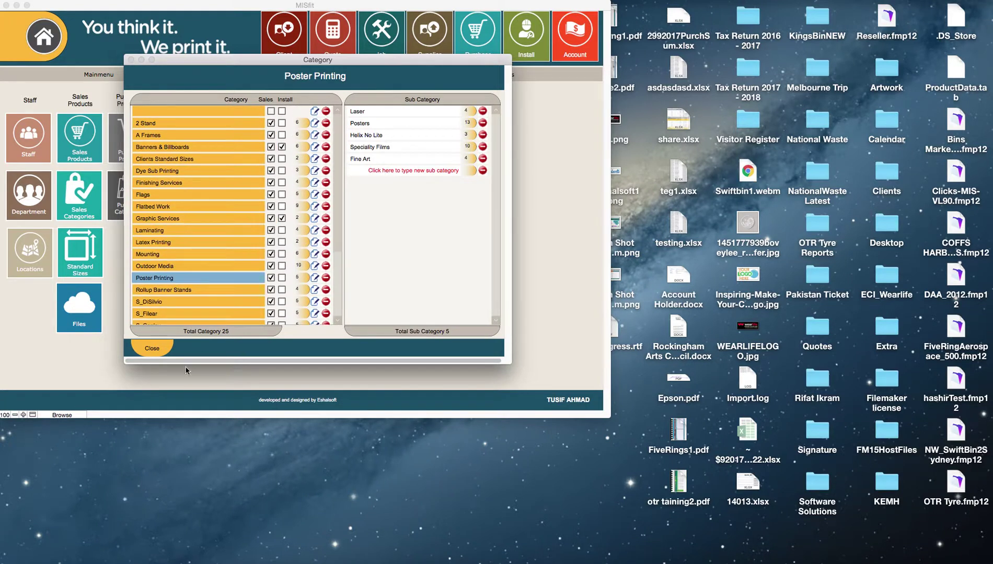
click(155, 350)
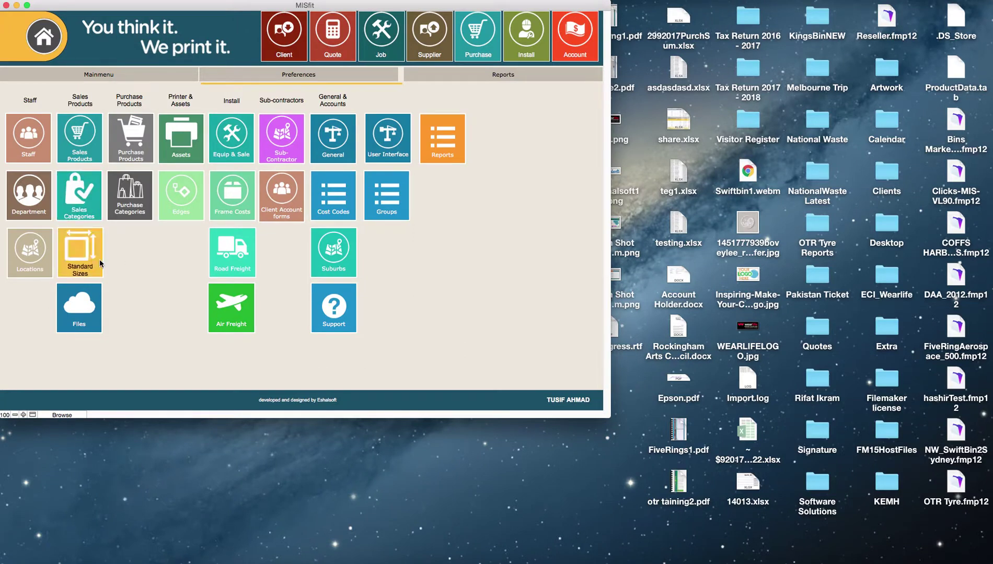
- Browse the entries of the files register and close it
click(79, 307)
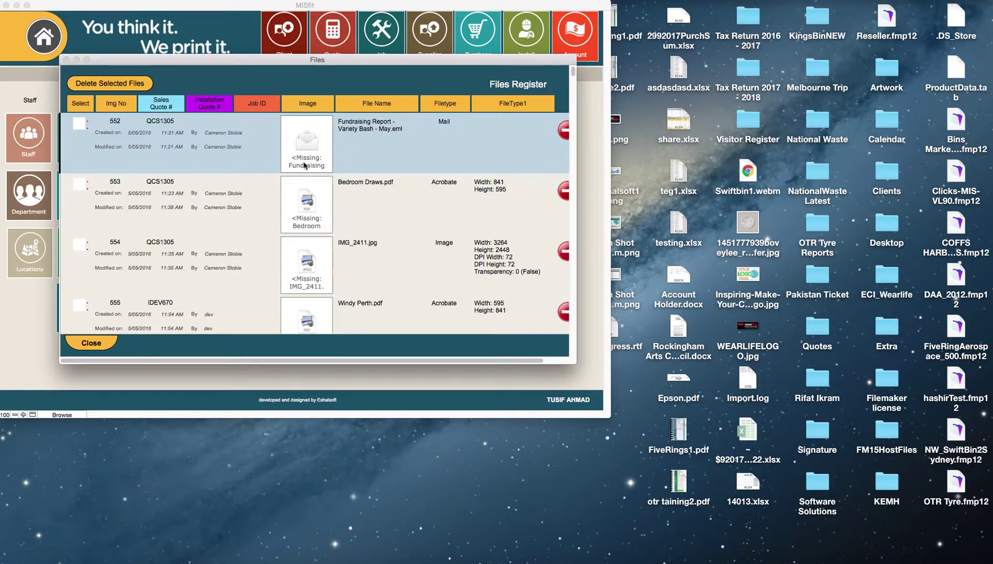
scroll(158, 230, down, 1)
scroll(158, 230, down, 10)
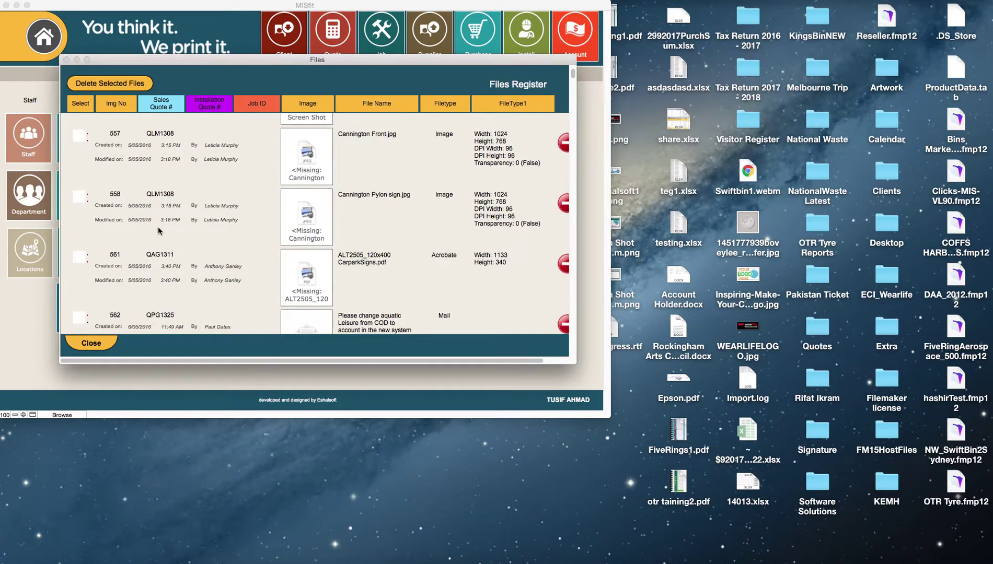
scroll(158, 230, down, 3)
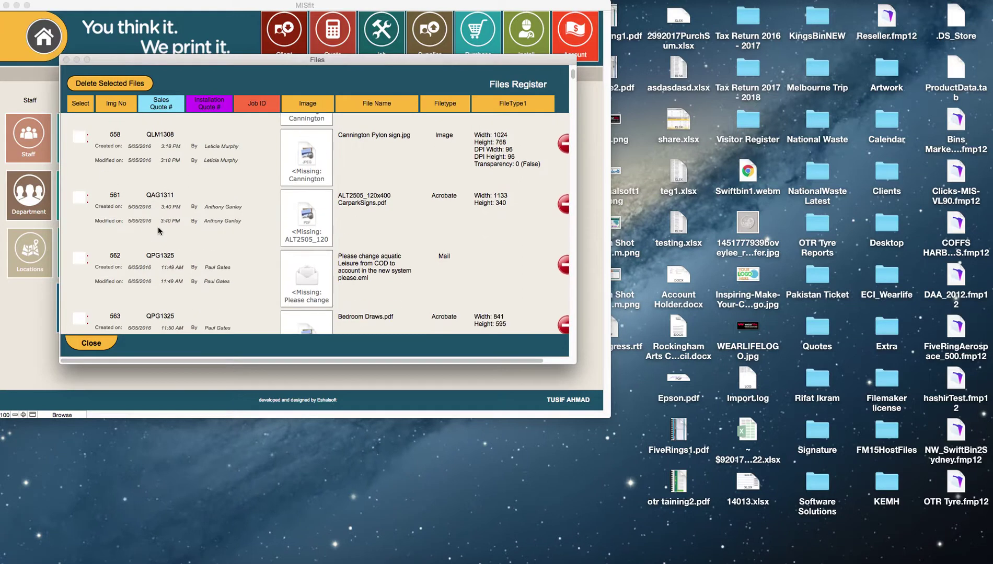
click(92, 344)
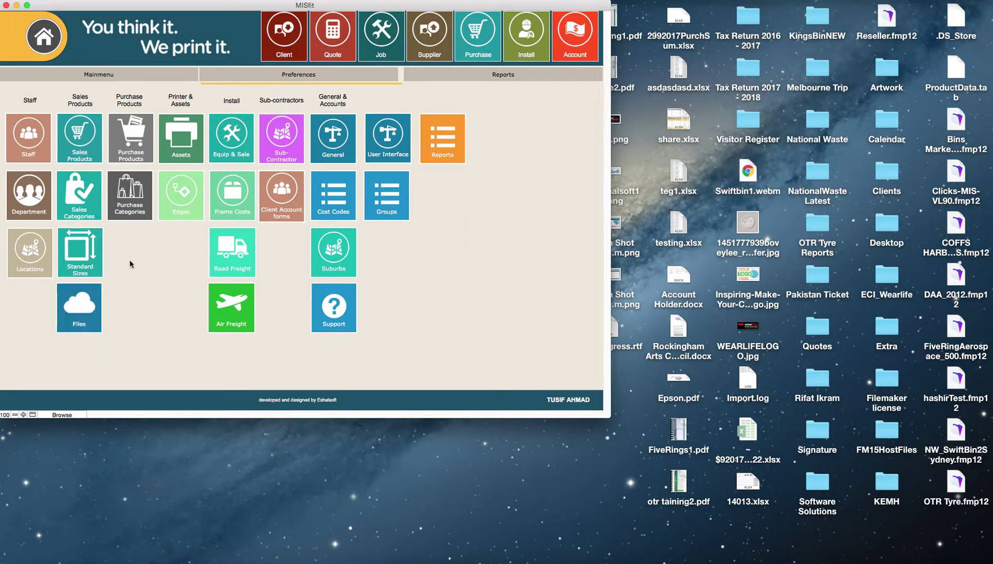
- Examine the purchase products list around the Banner Vinyl and Ink categories, and close it
click(138, 152)
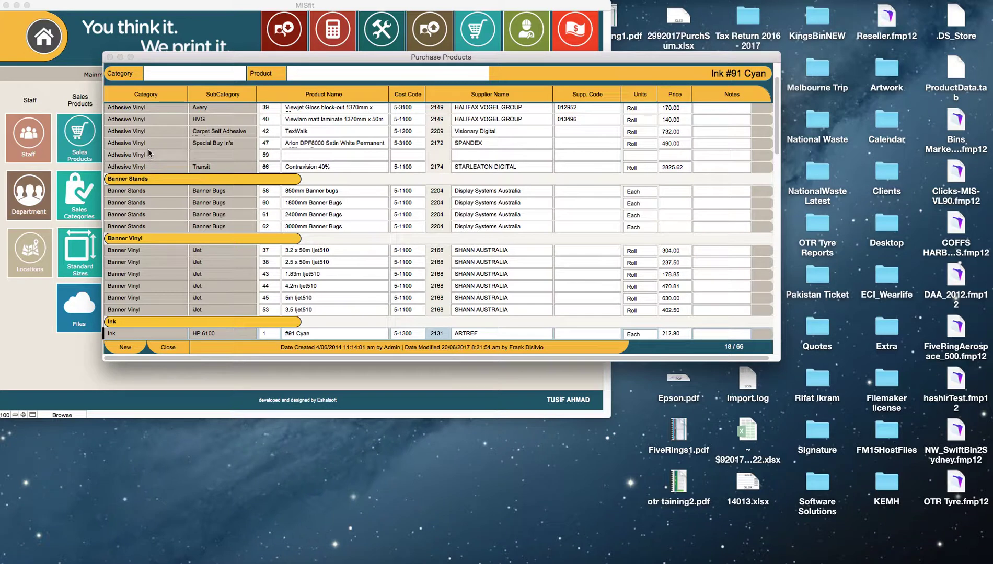
scroll(153, 217, down, 3)
scroll(149, 245, down, 6)
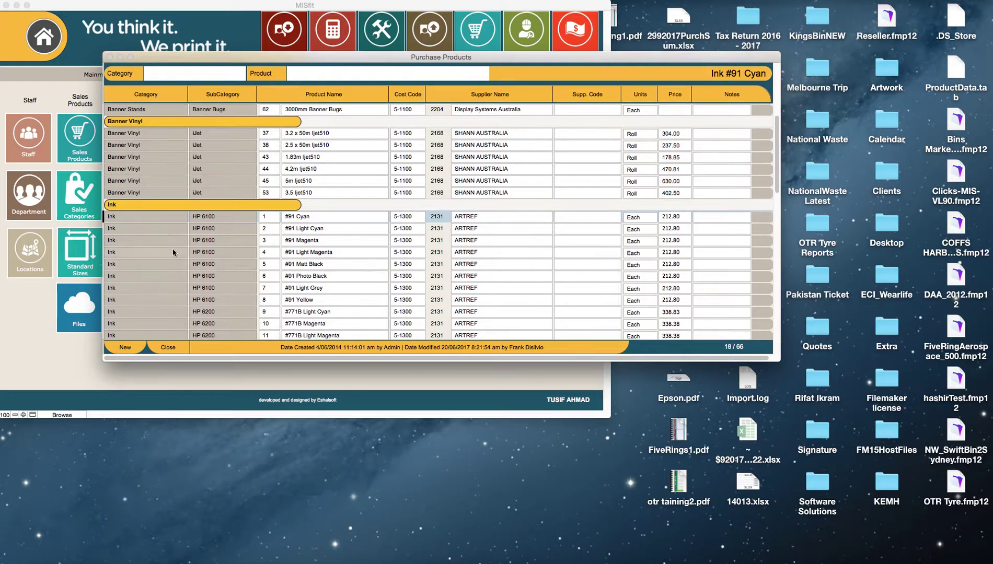
scroll(174, 250, down, 5)
scroll(171, 246, up, 7)
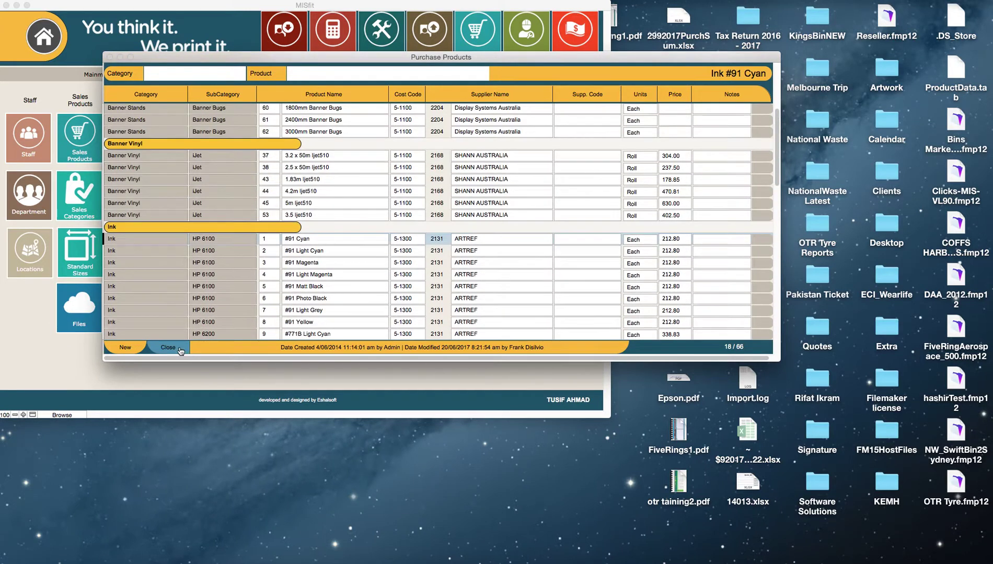
click(167, 348)
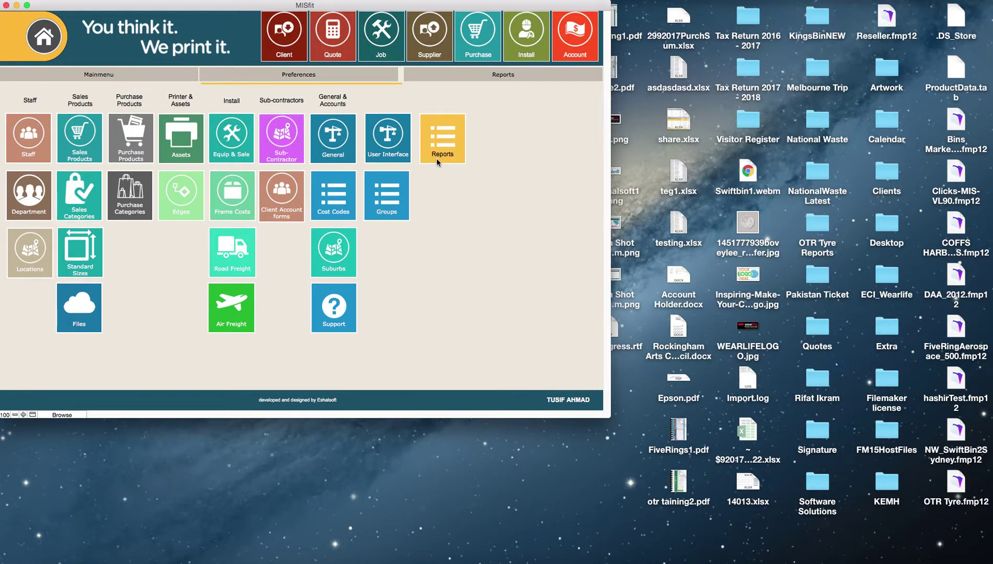
- Open the clients list and browse its entries before returning to the start of the list
click(285, 39)
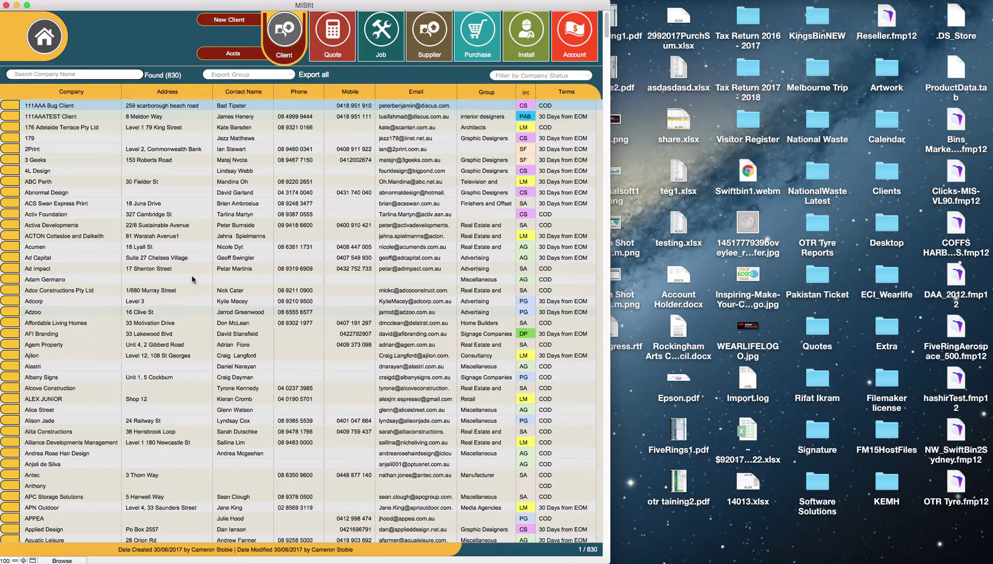
scroll(188, 278, down, 3)
scroll(187, 280, down, 5)
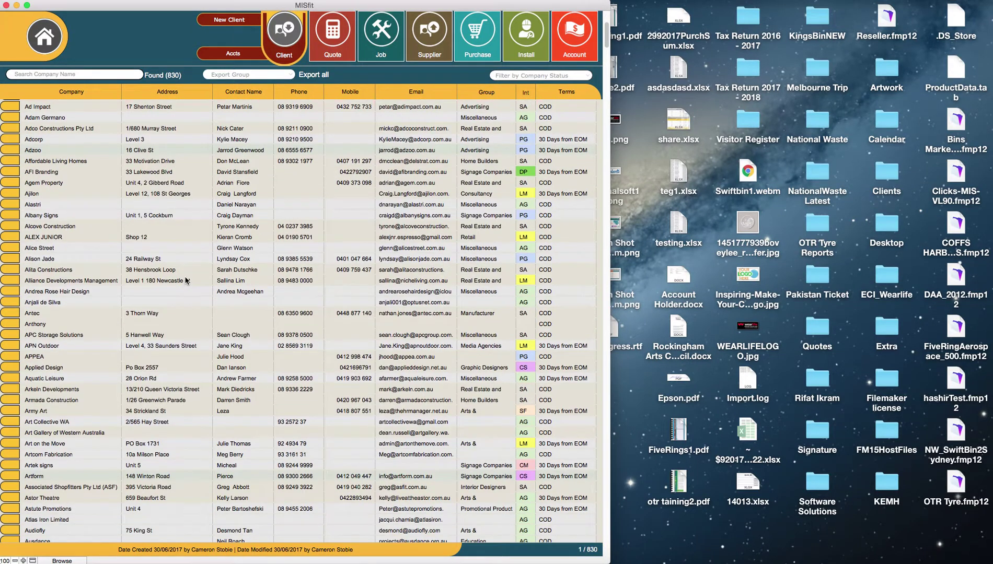
scroll(186, 280, up, 7)
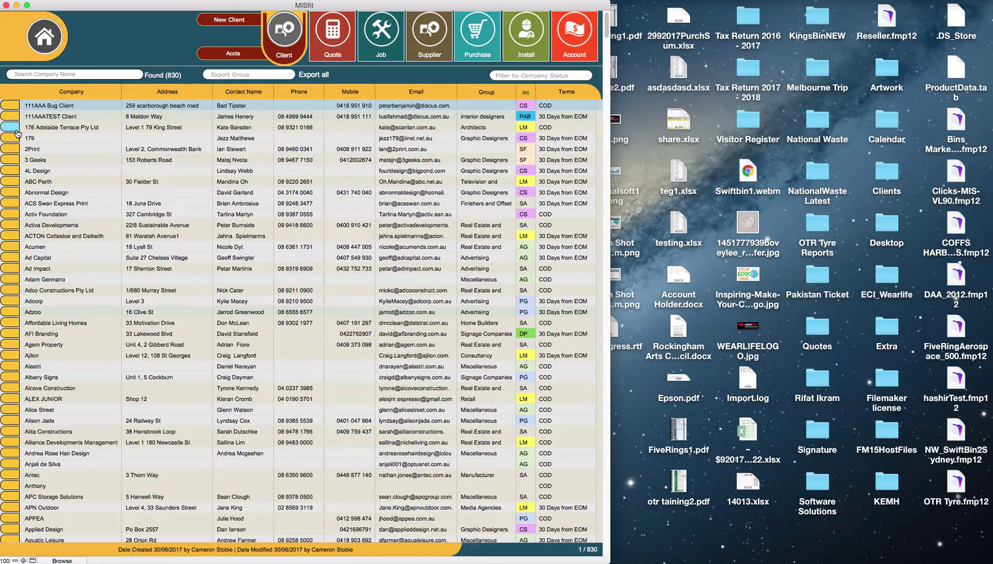
- Open the ABC Perth client record with its accounts details, and view and close the notes of its contact
click(11, 185)
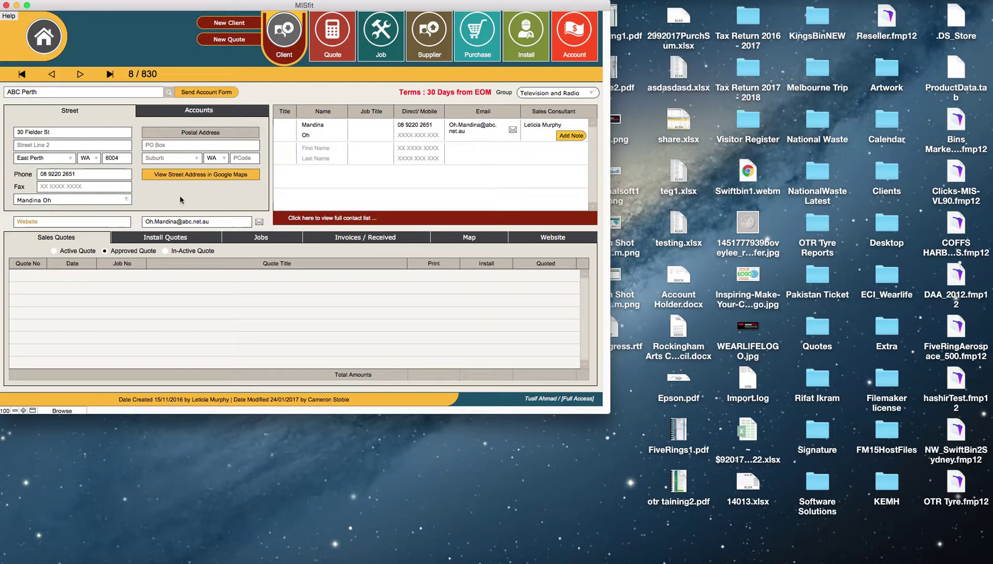
click(199, 112)
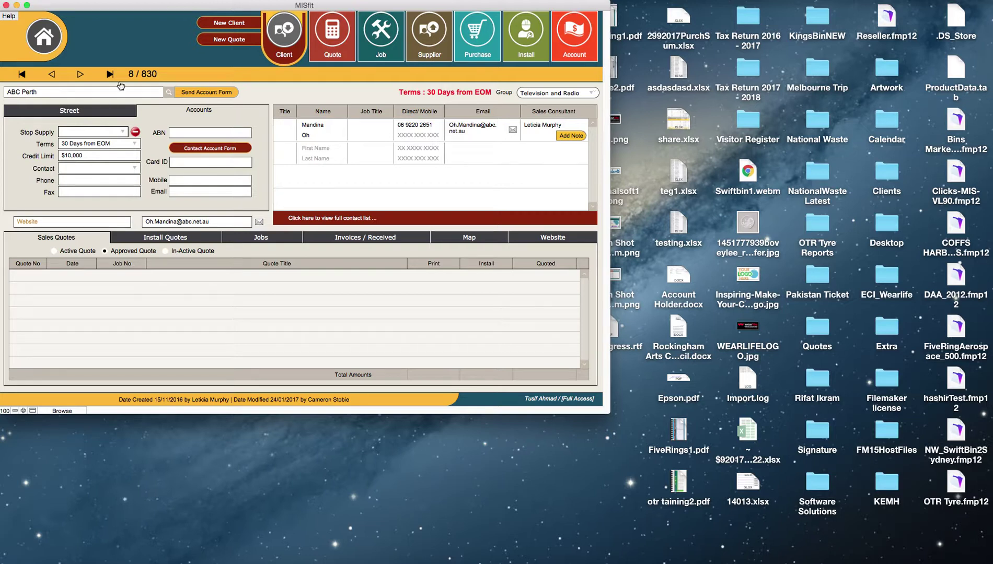
click(569, 137)
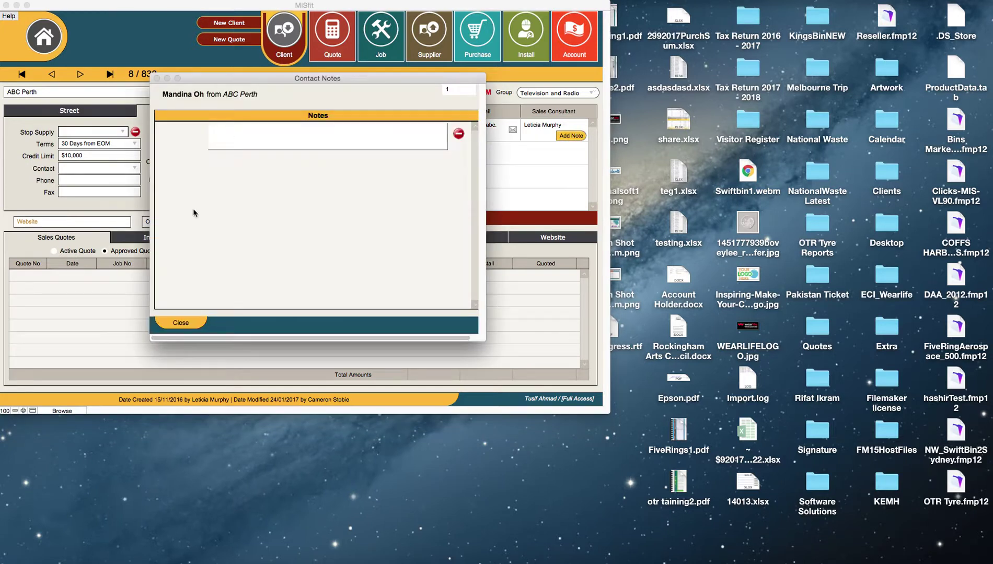
click(181, 323)
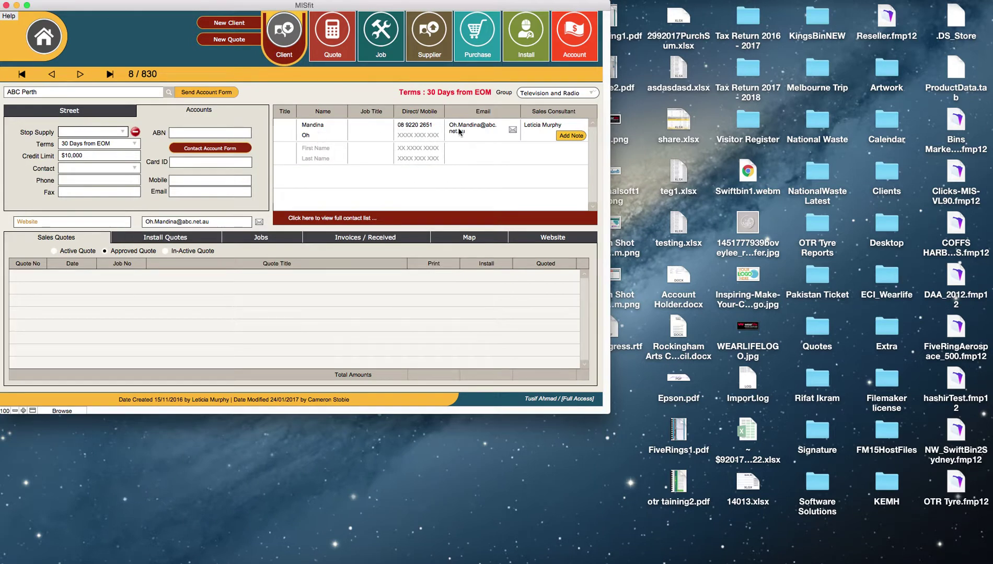
- View the sales consultant choices for the ABC Perth contact, and go to the first client record
click(546, 126)
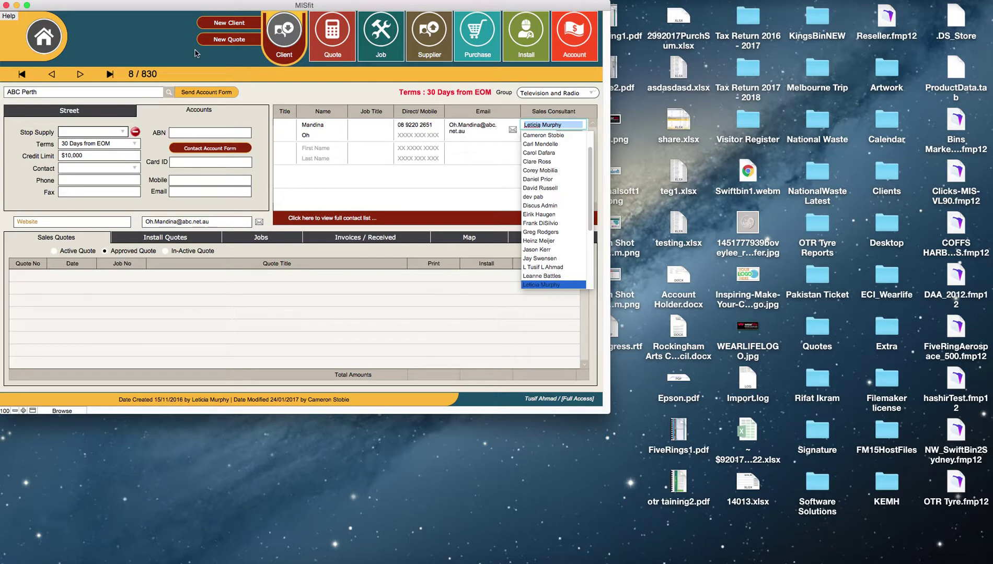
click(159, 52)
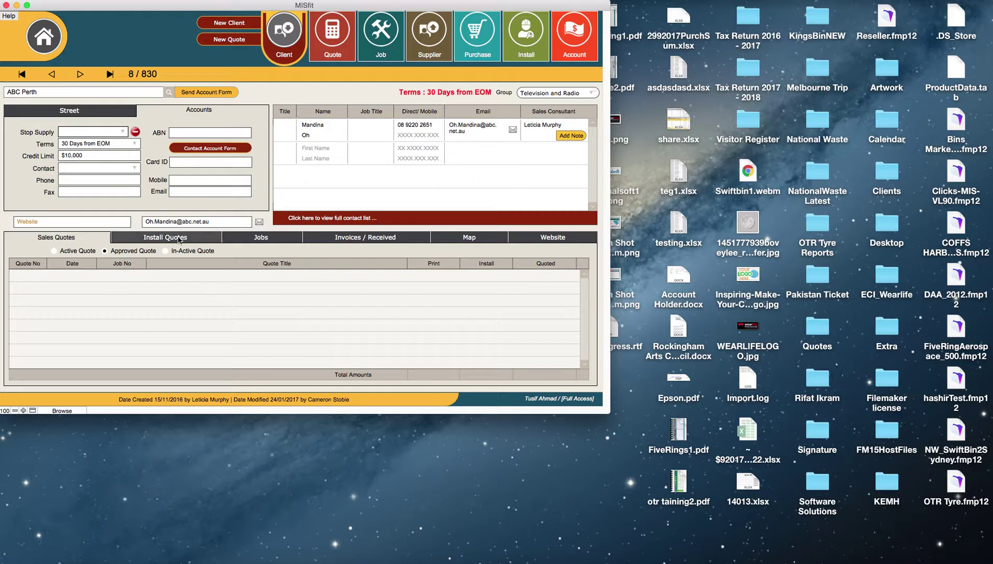
click(22, 75)
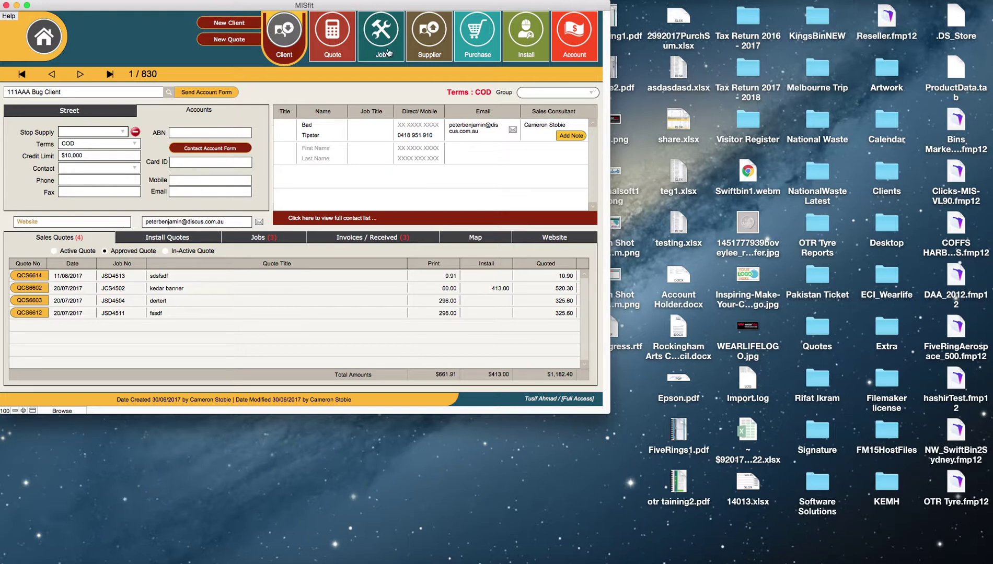
- Open the quotes list and filter it by the Active Quote status
click(333, 51)
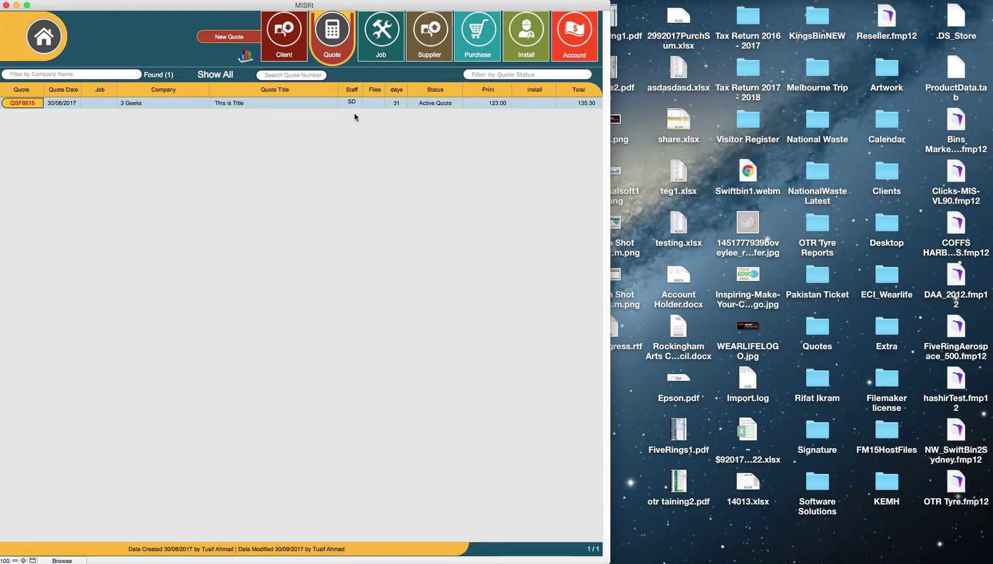
click(492, 76)
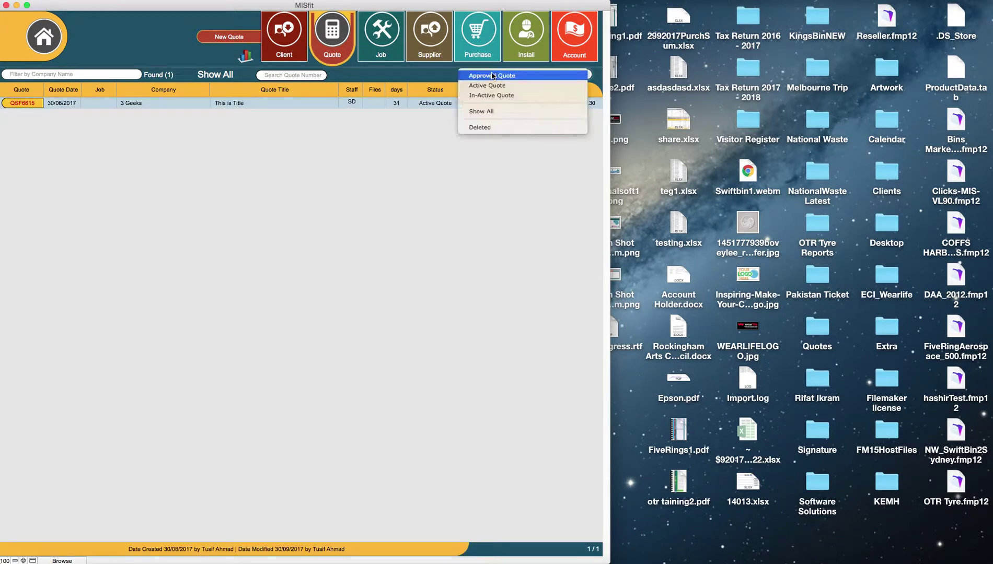
click(507, 84)
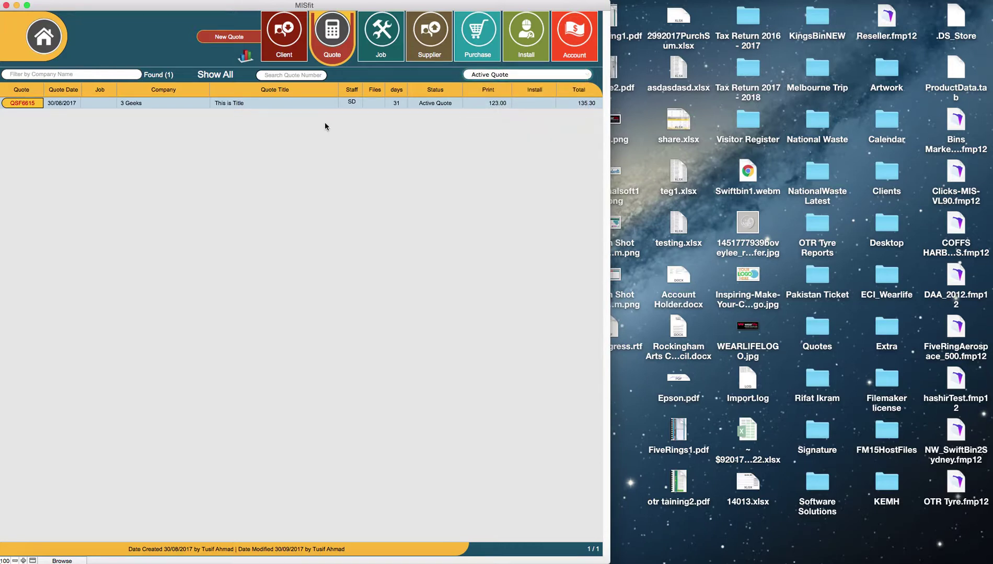
- Filter the quotes list by the Approved Quote status, and switch it to Show All
click(495, 75)
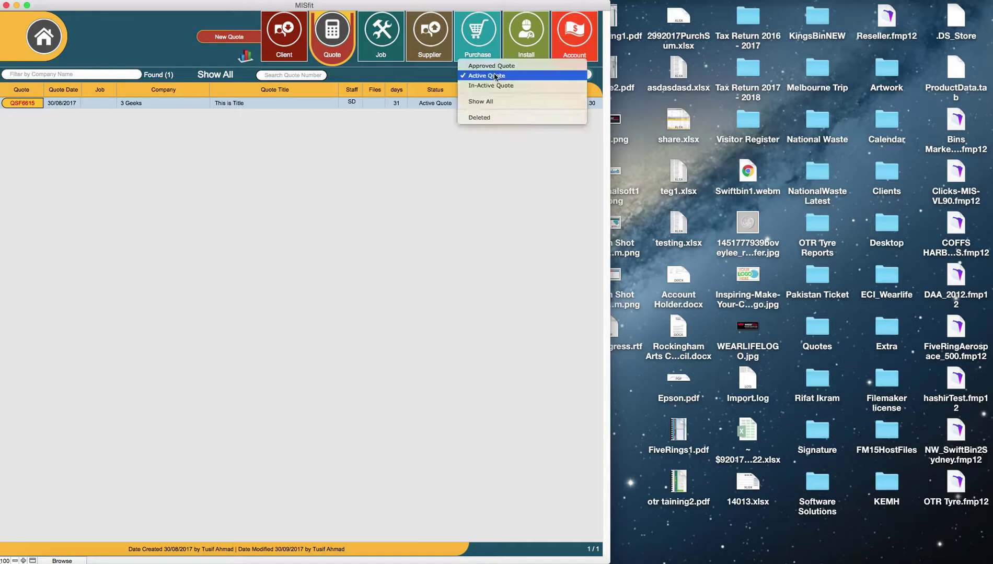
click(491, 66)
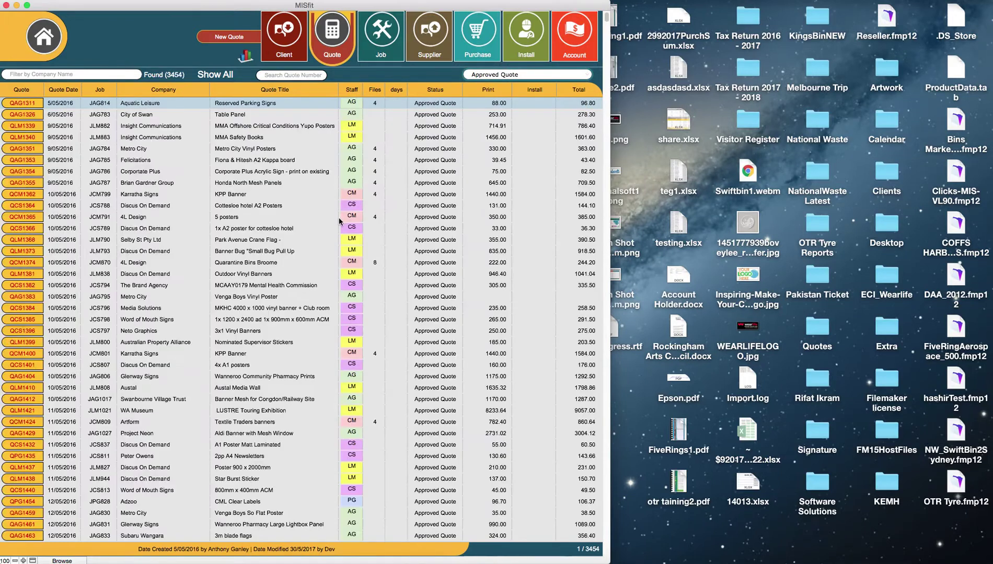
click(509, 77)
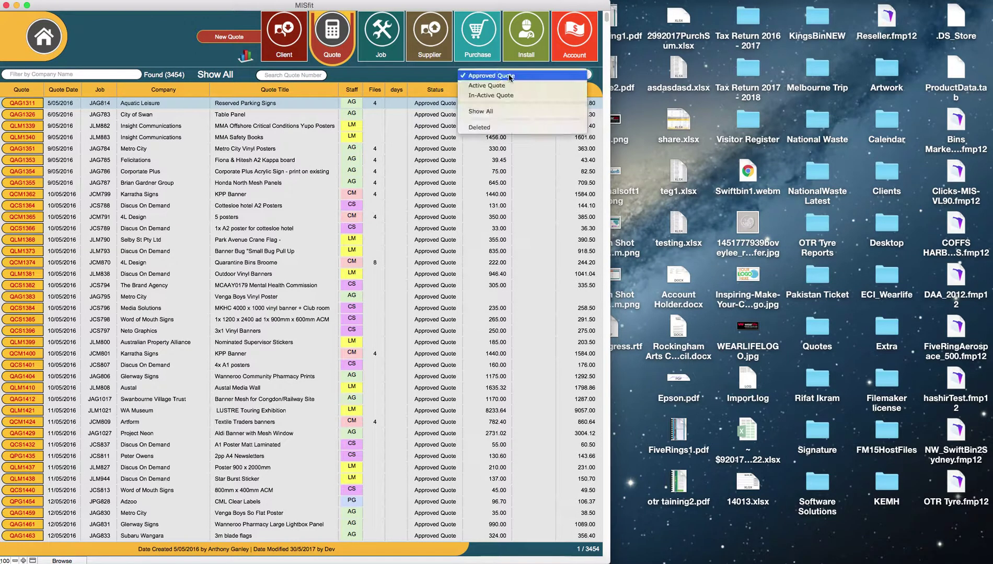
click(512, 112)
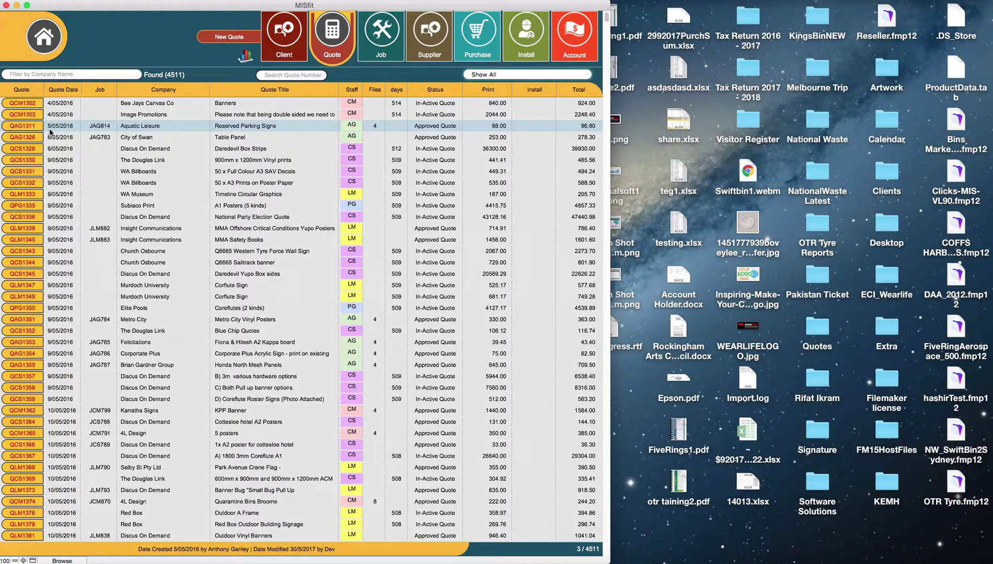
- Open the second quote, for Image Promotions, and view the companies available for it without changing the selection
click(26, 115)
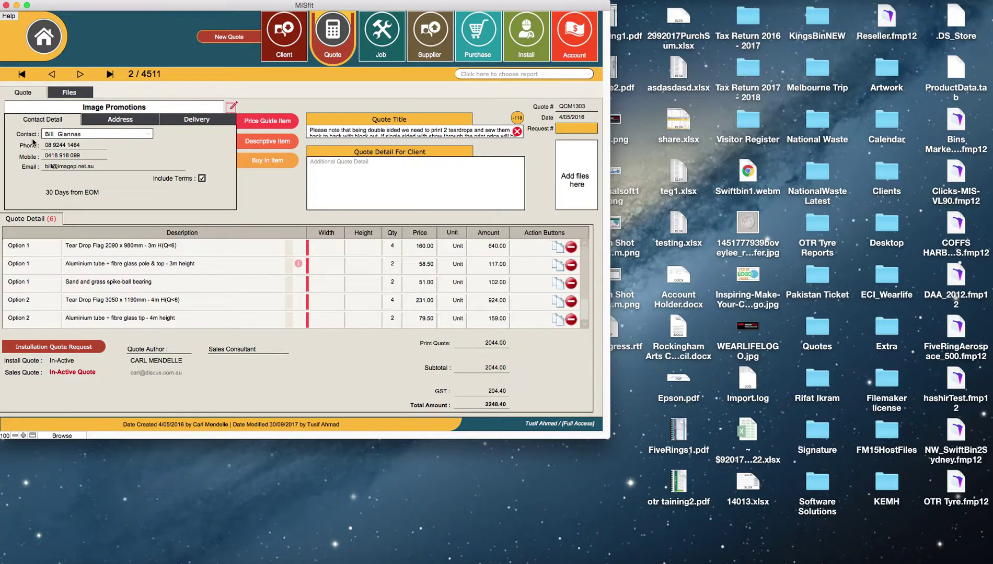
click(209, 110)
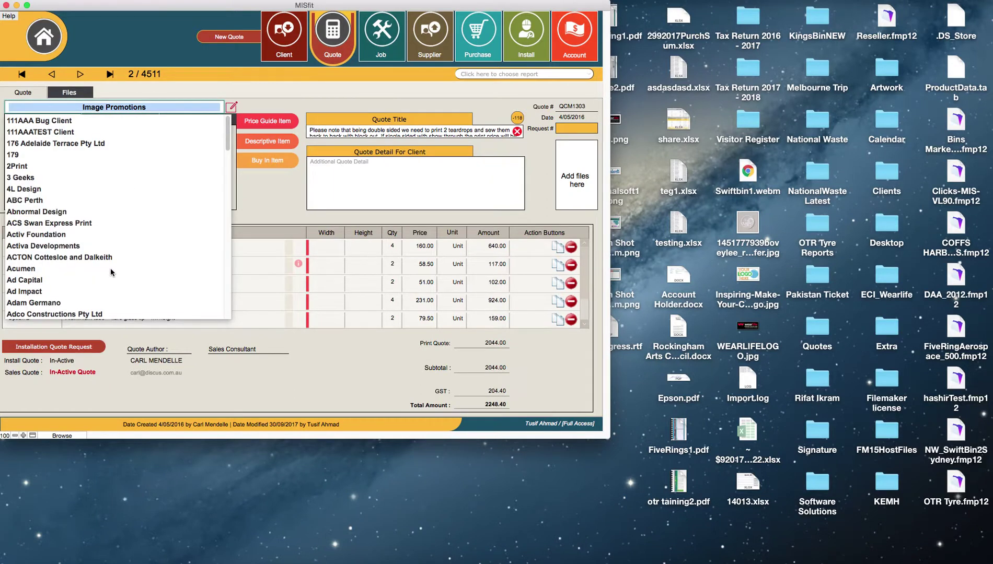
click(168, 82)
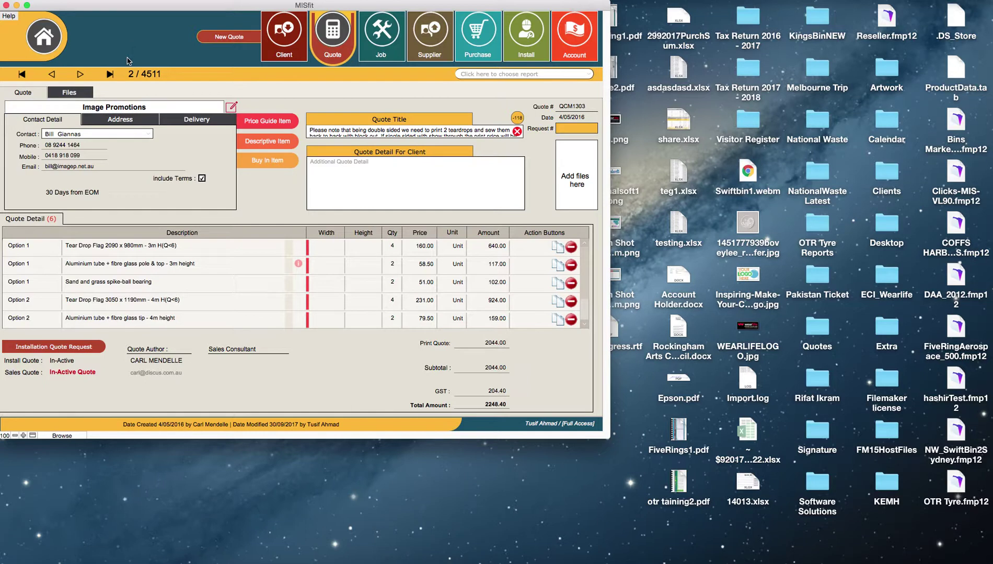
- Examine the quote's Sales, Install and Job file sections, and return to the quote details
click(74, 92)
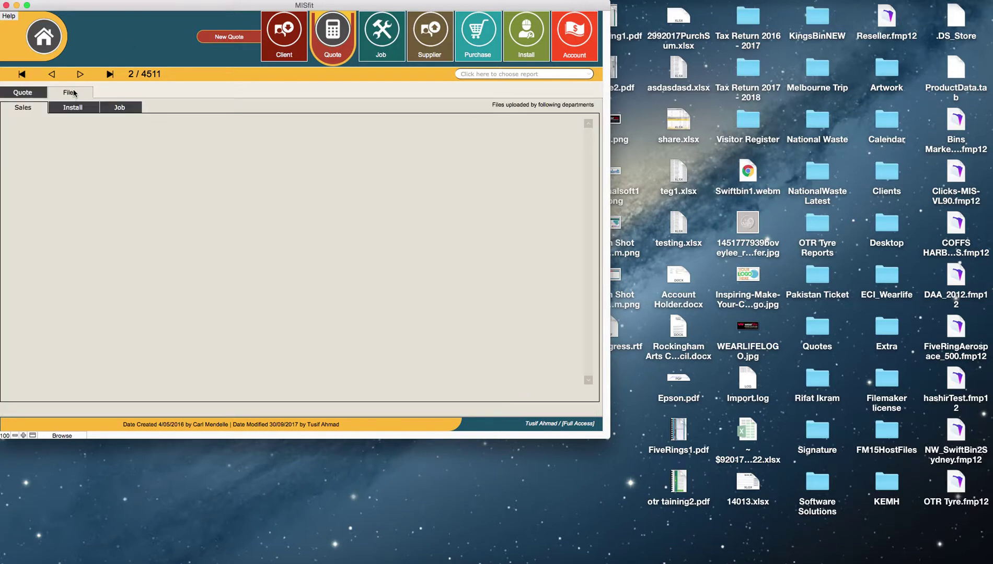
click(66, 109)
click(117, 110)
click(62, 110)
click(43, 110)
click(26, 94)
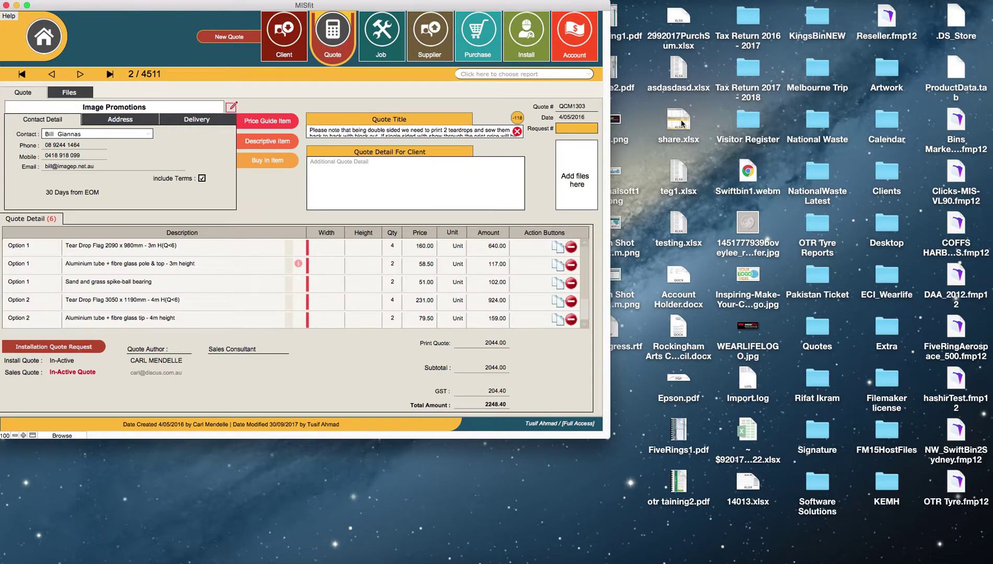
- Attach share.xlsx from the desktop to the Image Promotions quote, save it and check it among the quote's sales files
drag(681, 123, 584, 170)
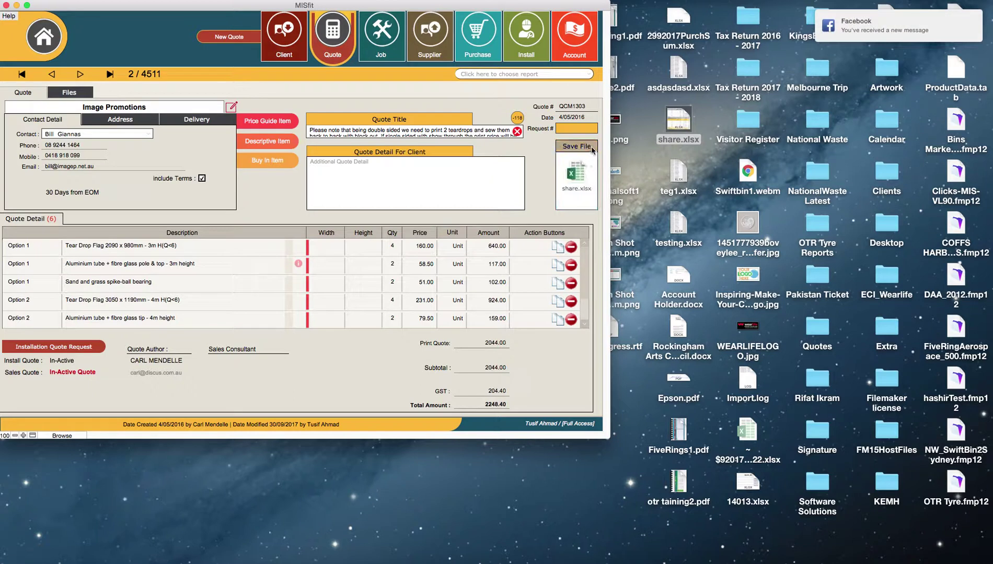
click(592, 149)
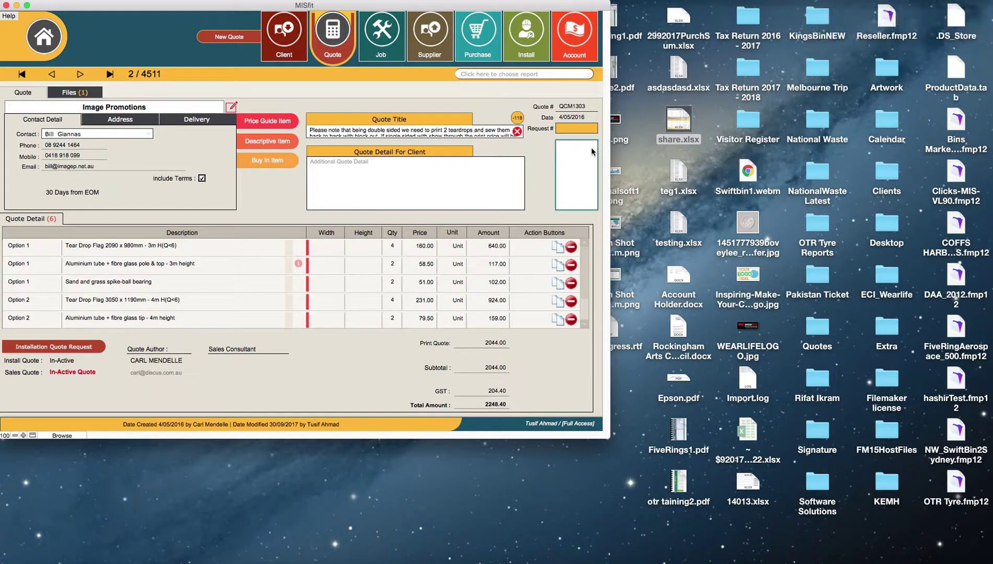
click(74, 92)
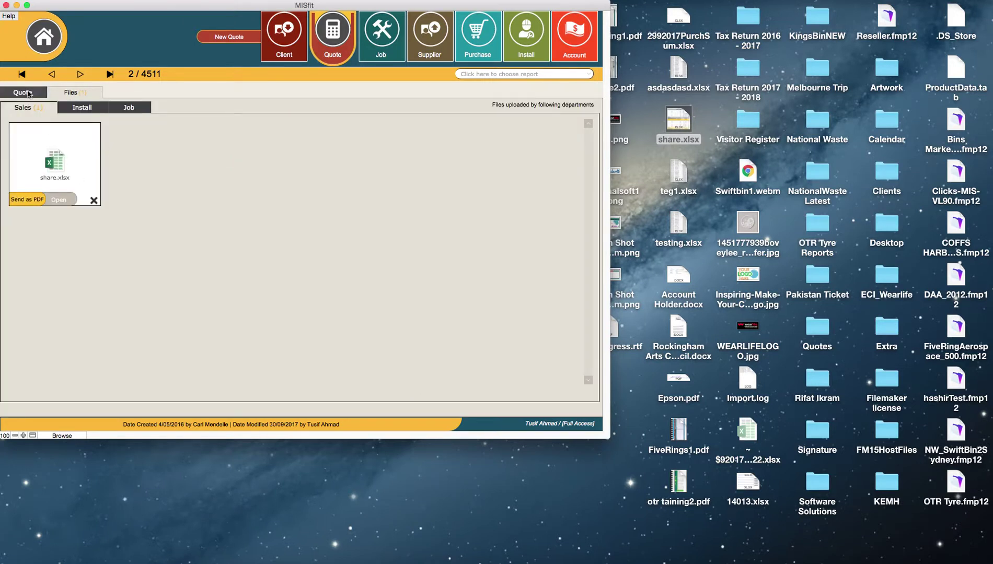
click(27, 93)
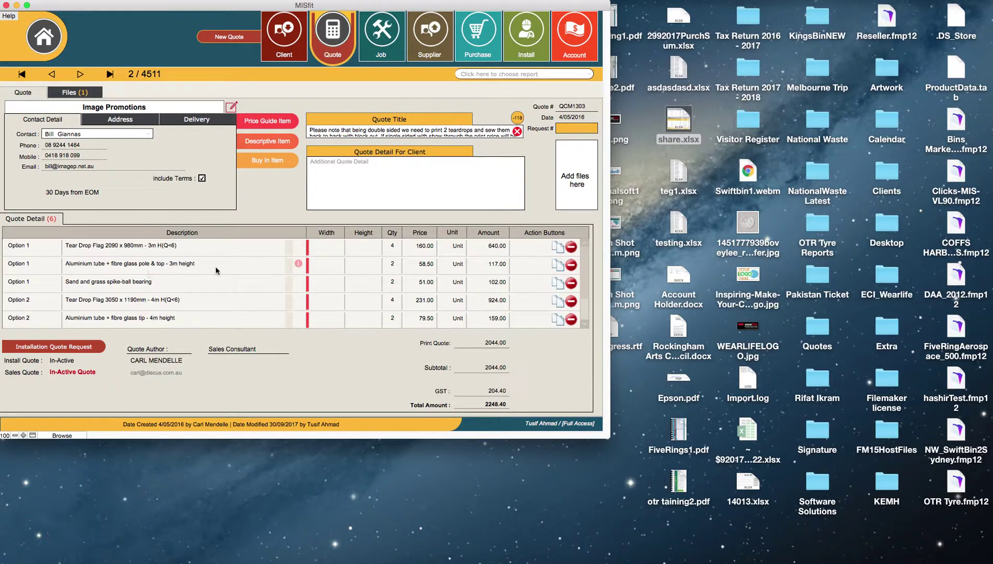
- Look through the quote's detail lines, and view and close the price guide product chooser
scroll(79, 277, down, 1)
scroll(79, 277, down, 1)
scroll(77, 276, up, 3)
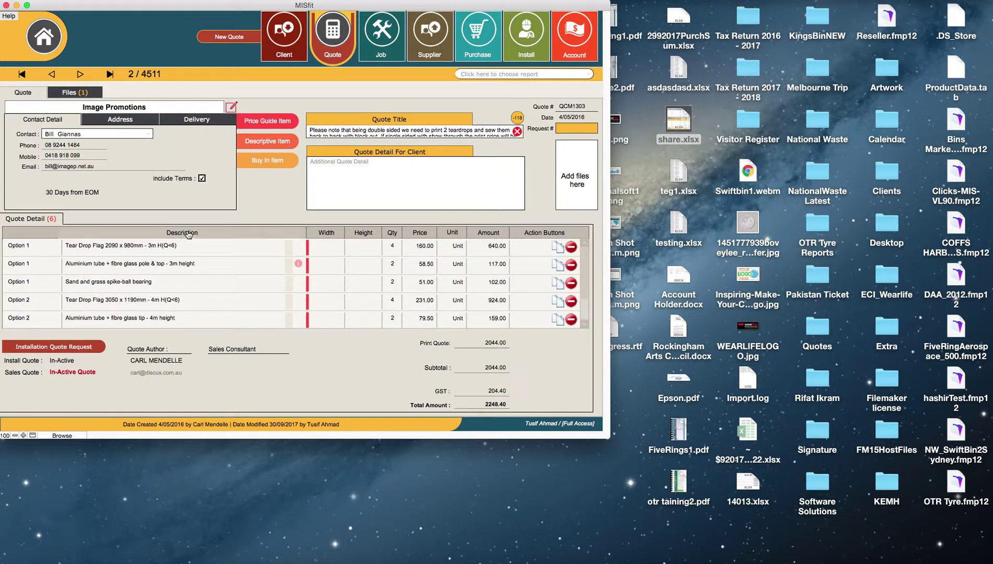
click(259, 165)
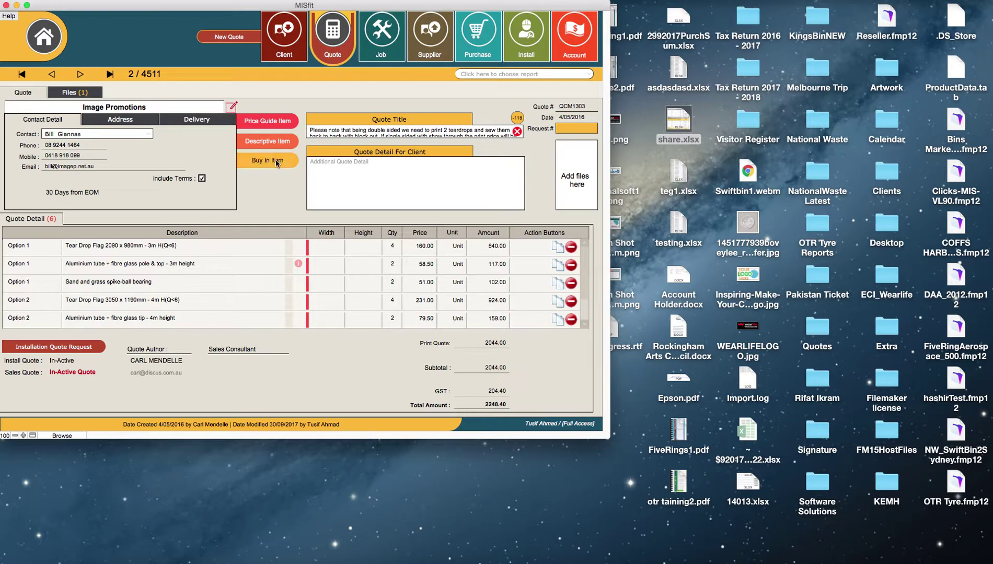
click(276, 124)
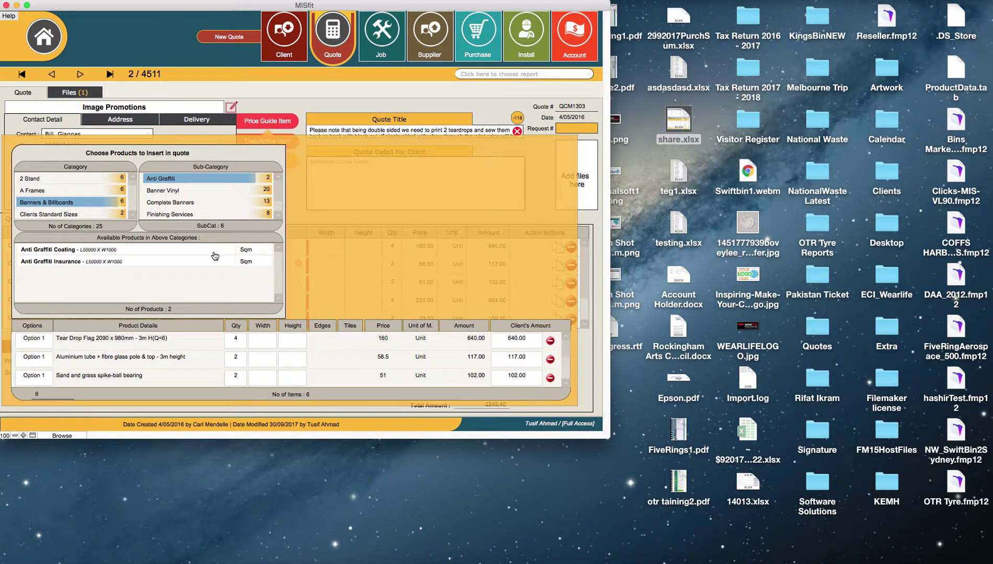
click(209, 92)
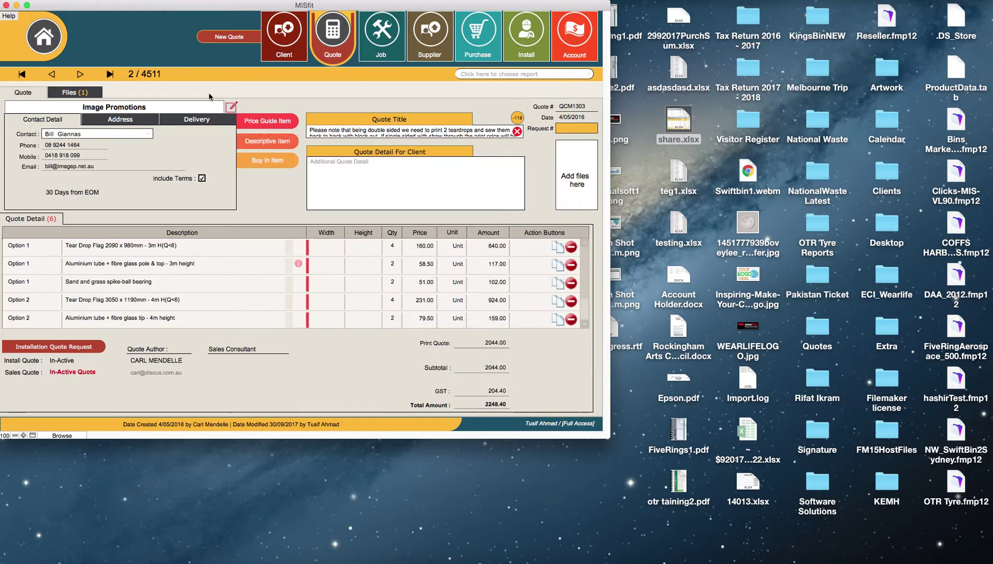
- View the entry forms for descriptive items and buy-in items on the quote, closing each without adding anything
click(264, 142)
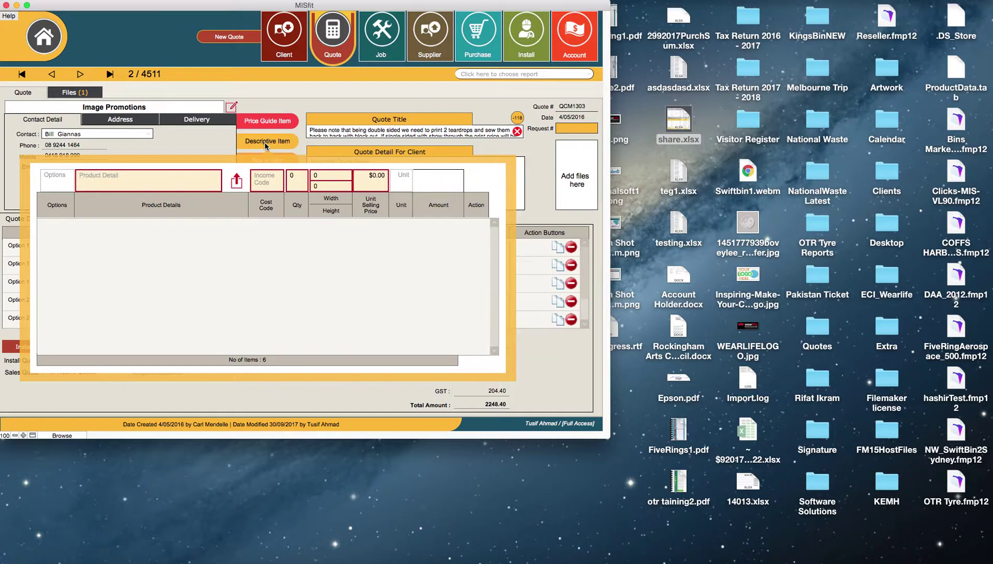
key(Escape)
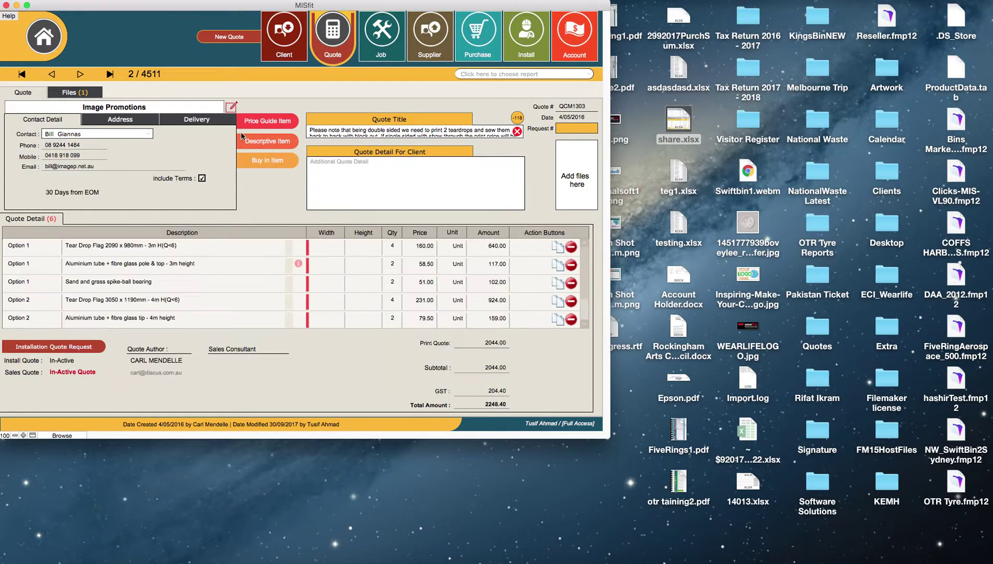
click(267, 163)
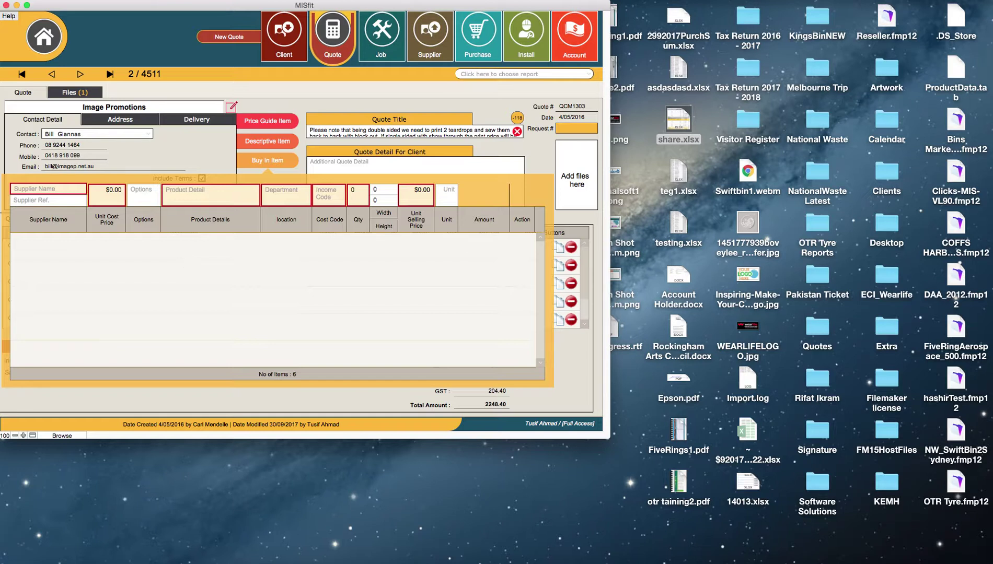
click(199, 132)
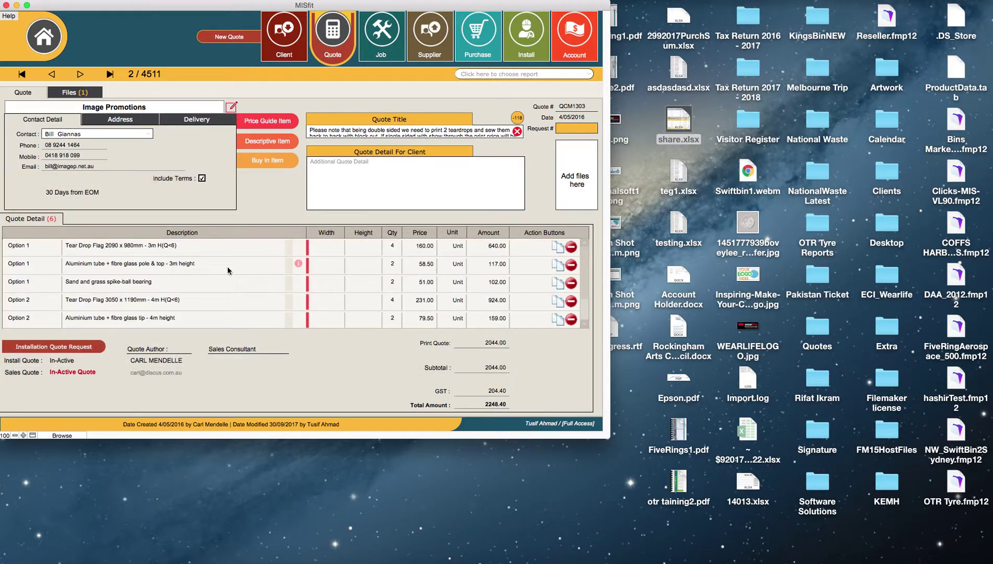
- Open a print preview of the Image Promotions quote with the "Print - Quote with rate" report
click(530, 75)
click(530, 77)
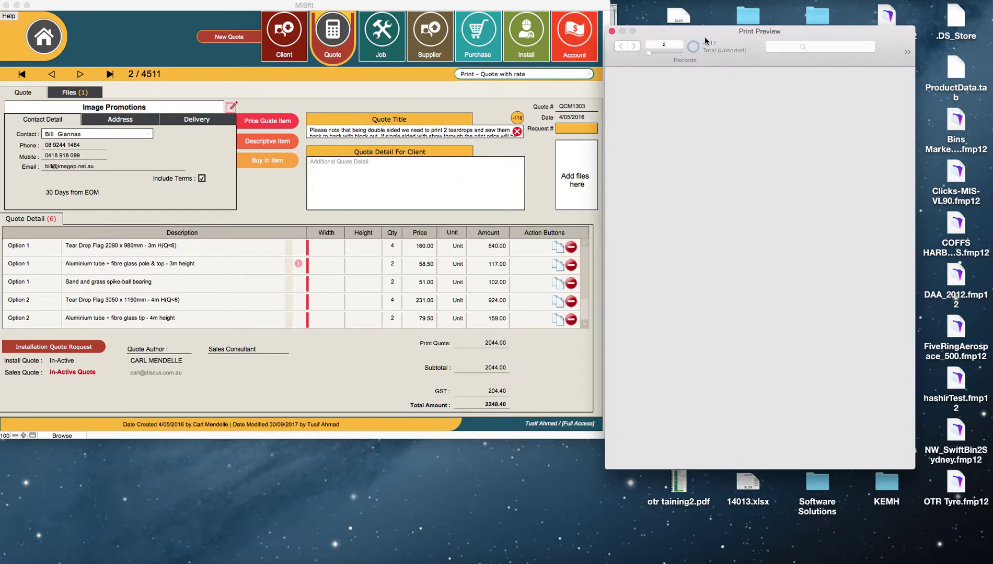
- Examine the quote's print preview and resume the paused script to close it
drag(712, 32, 305, 87)
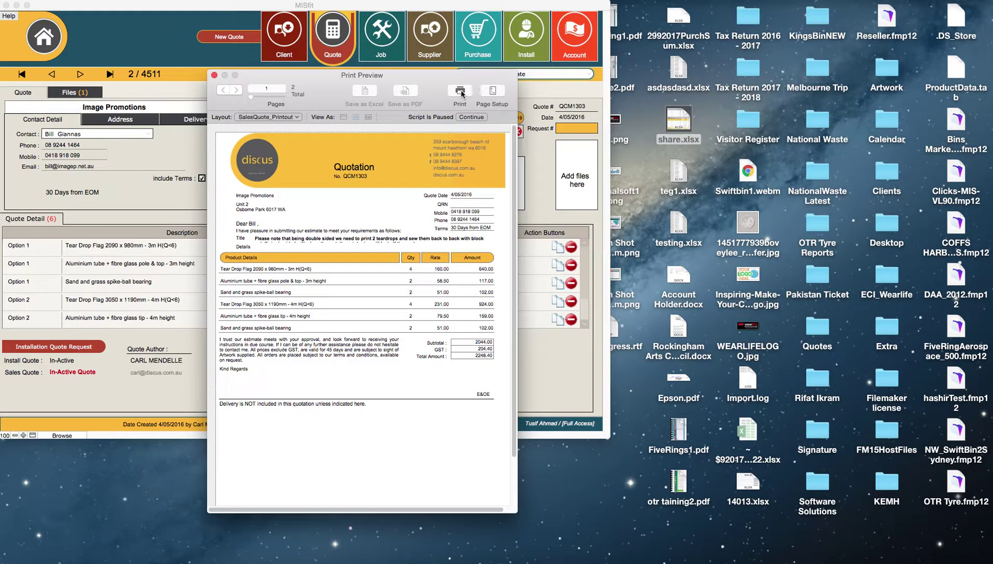
click(468, 120)
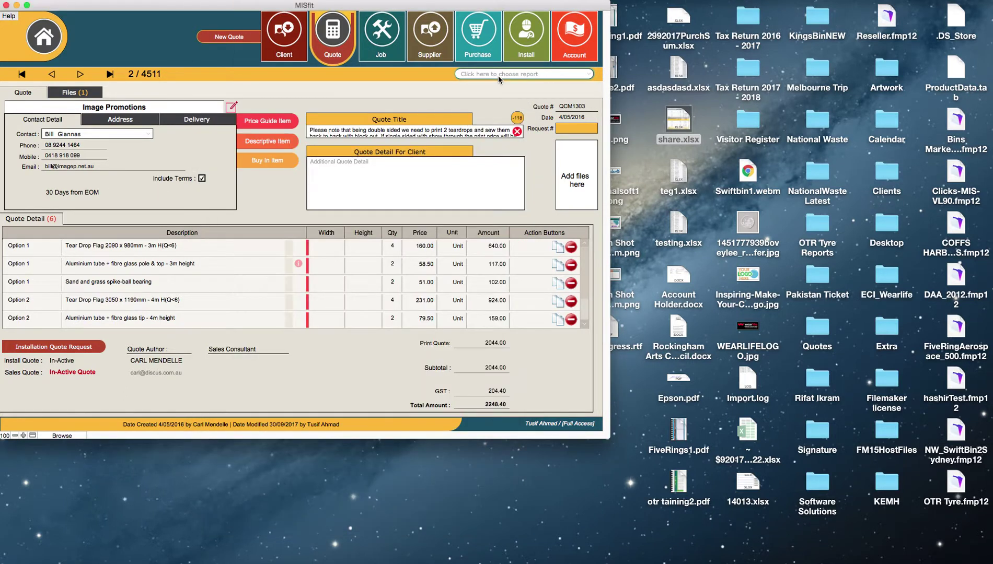
- Prepare an e-mail of the Image Promotions quote with the "Email - Quote with rate" report, continuing past its preview
click(498, 75)
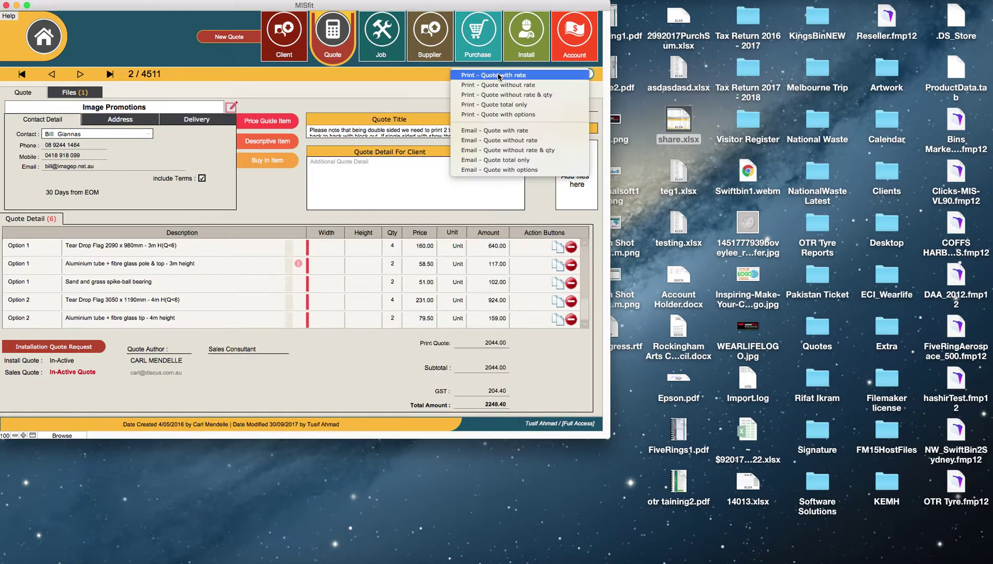
click(515, 131)
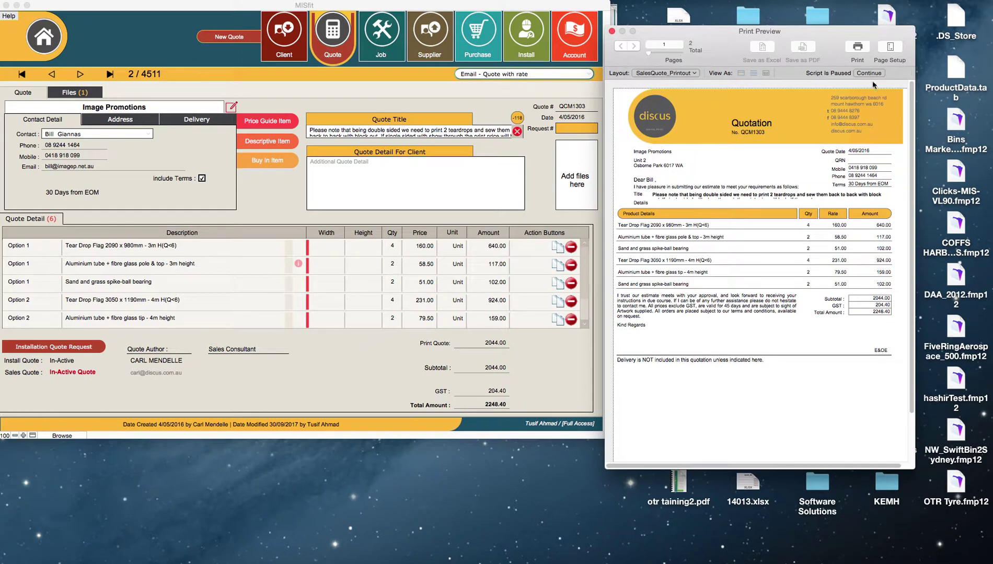
click(869, 73)
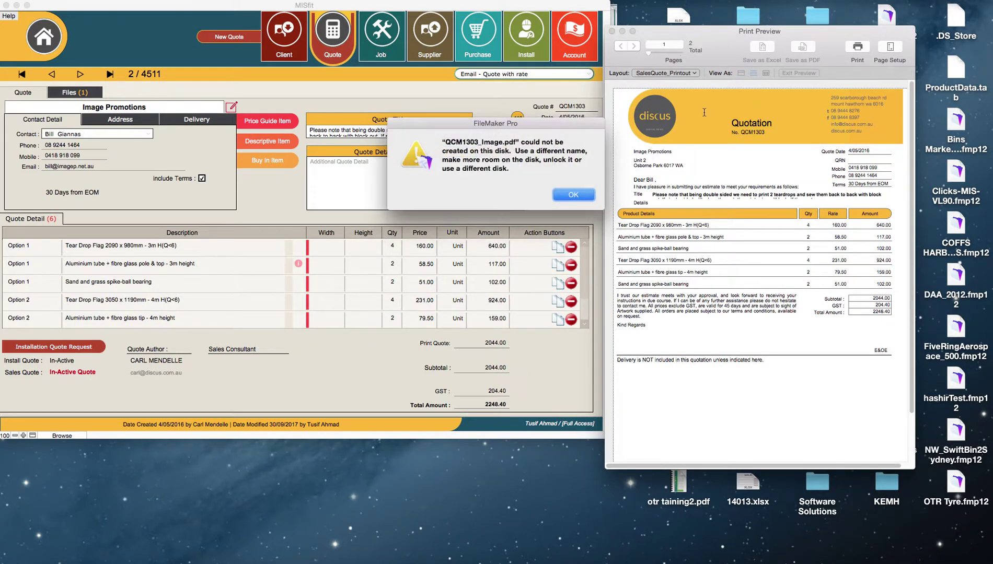
click(574, 195)
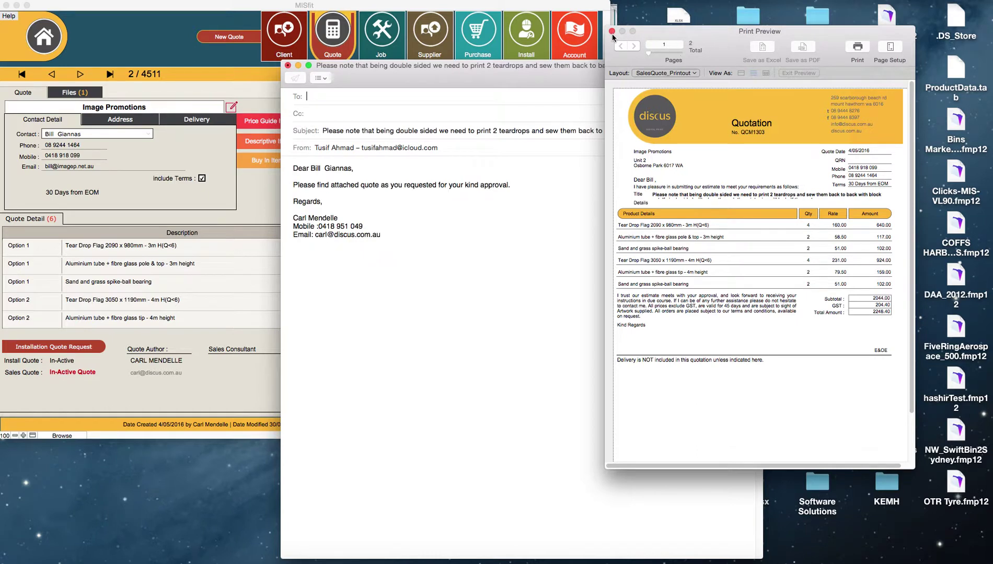
- Close the print preview and the e-mail draft without sending it, returning to the quote
click(612, 32)
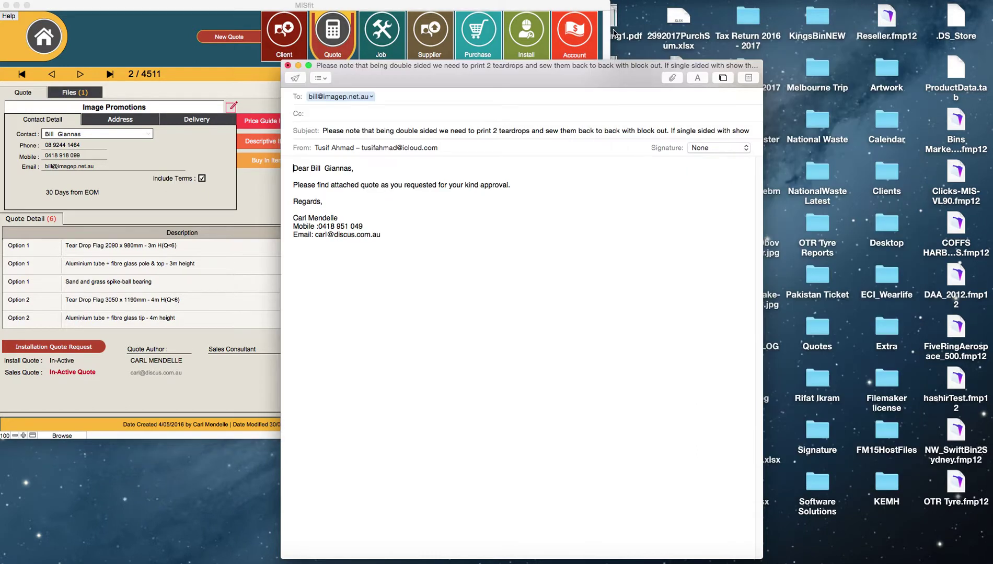
click(287, 65)
click(481, 141)
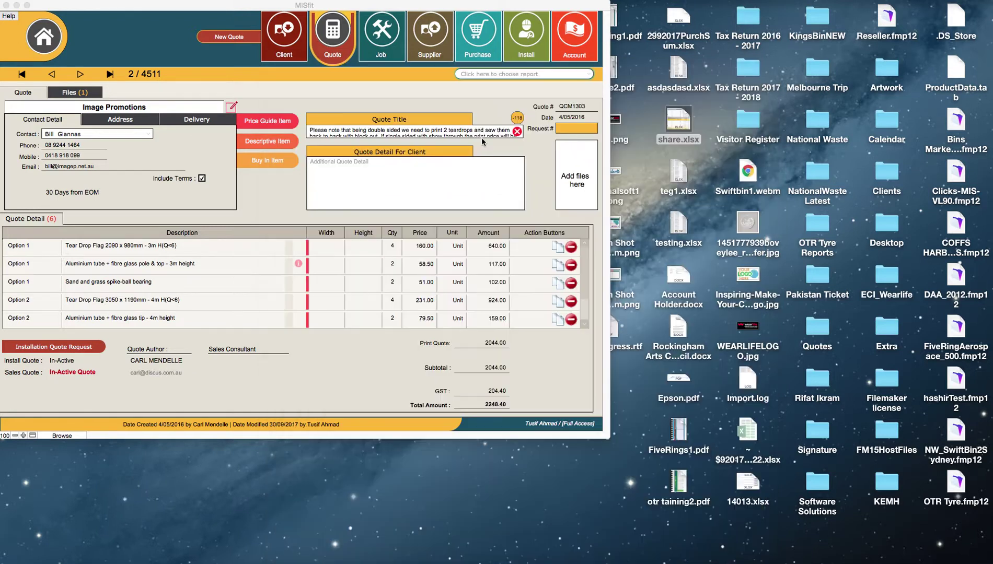
click(332, 155)
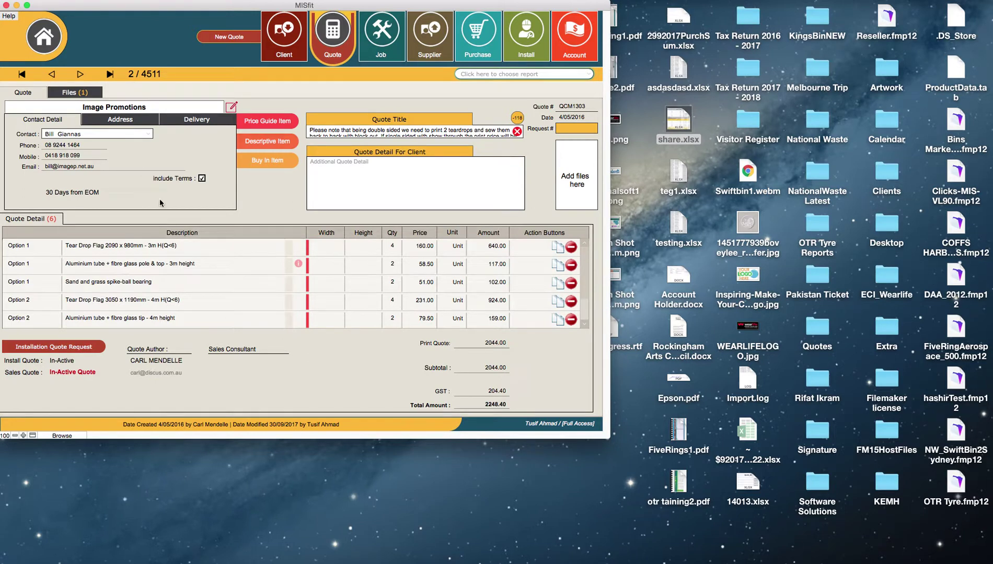
- Open the SKS Group job from the job list and look through its workload lines by location
click(381, 52)
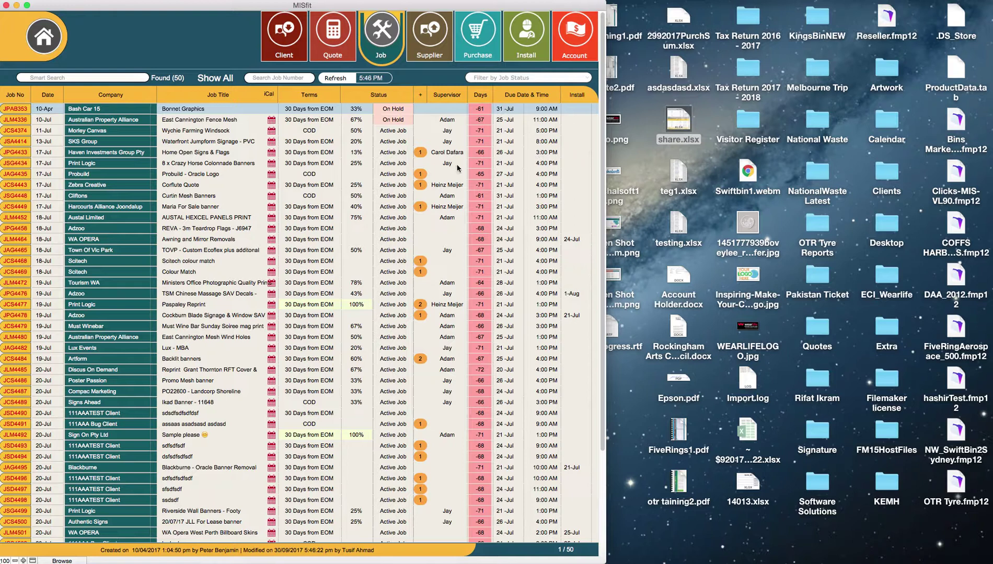
click(18, 142)
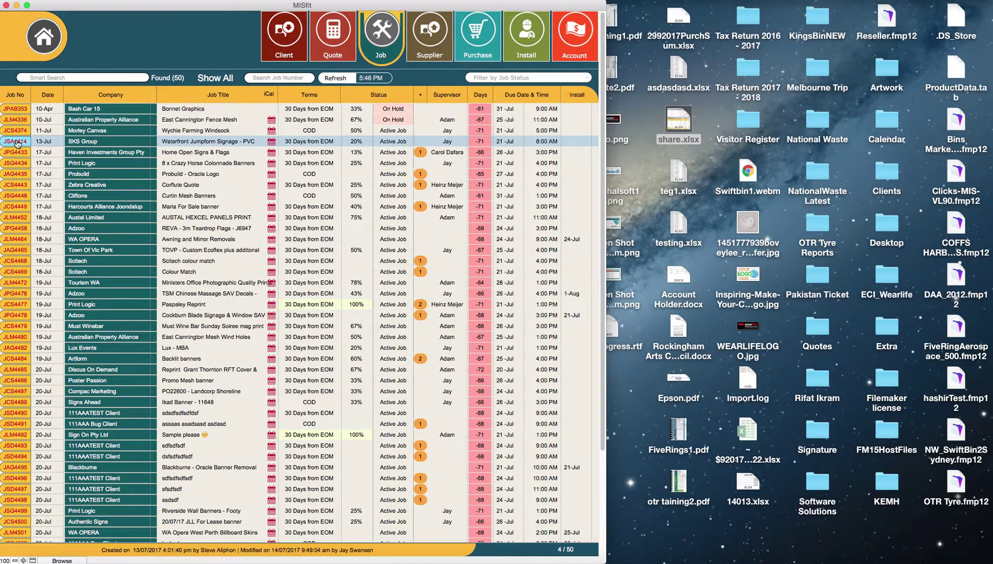
click(18, 142)
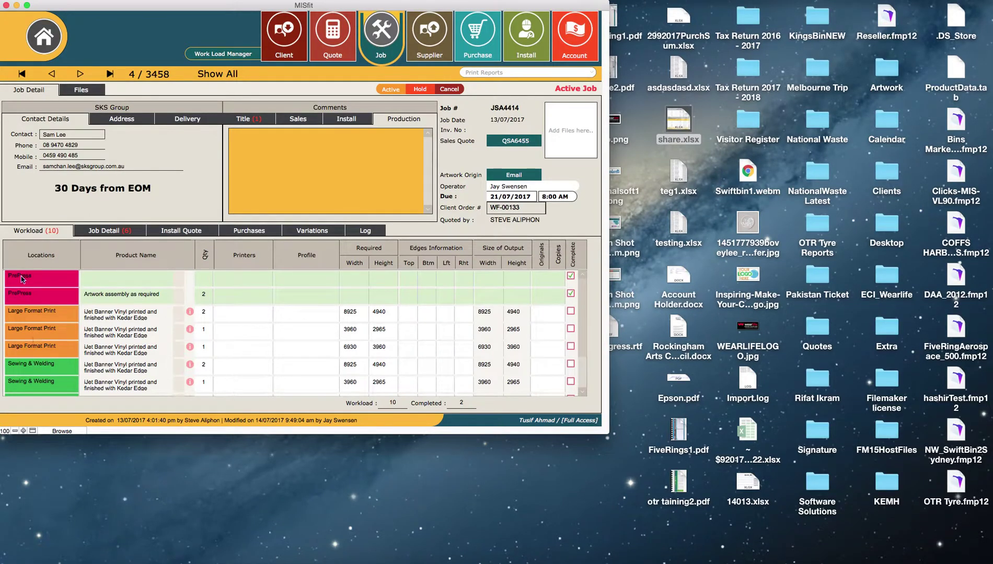
scroll(55, 337, down, 3)
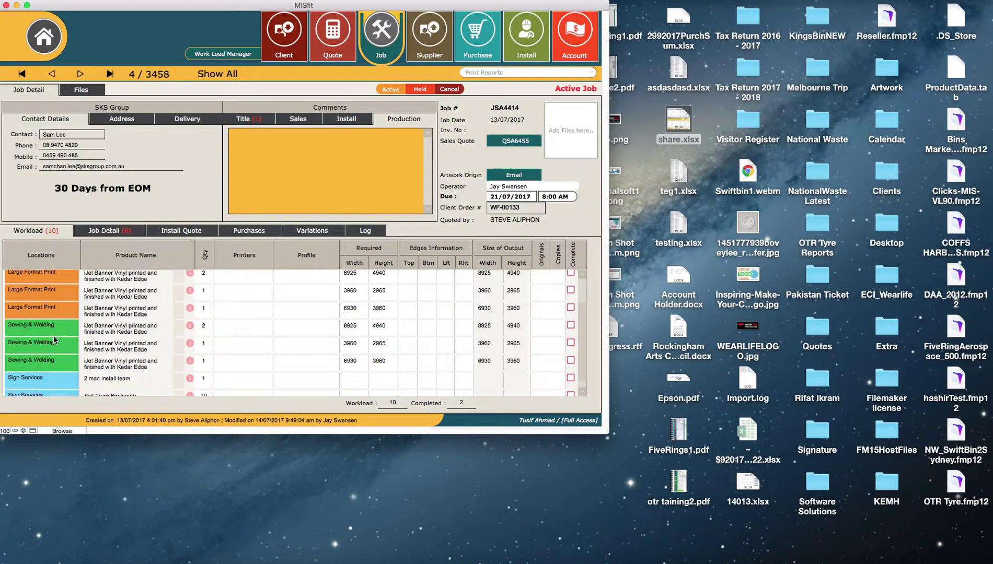
scroll(52, 336, up, 3)
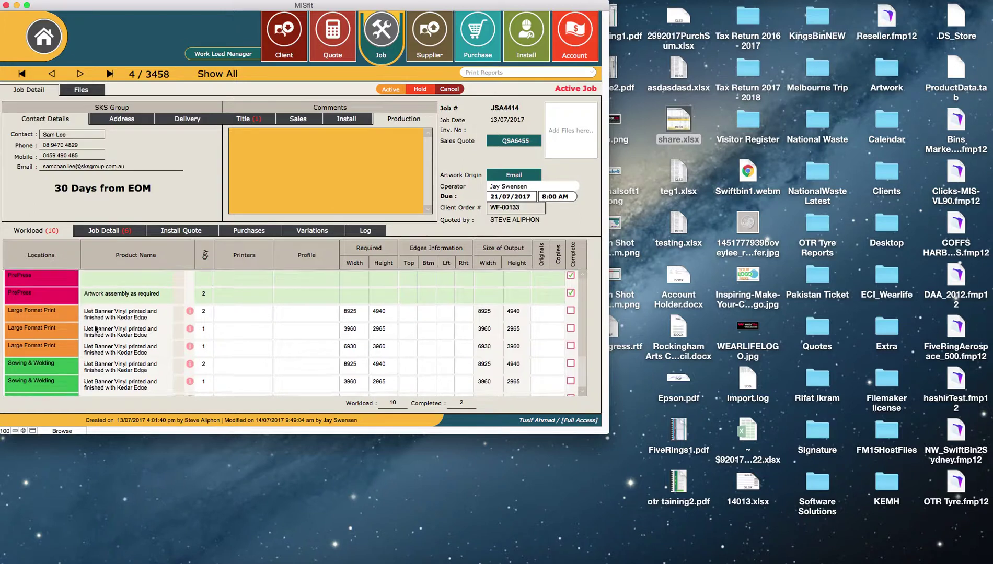
scroll(51, 337, down, 2)
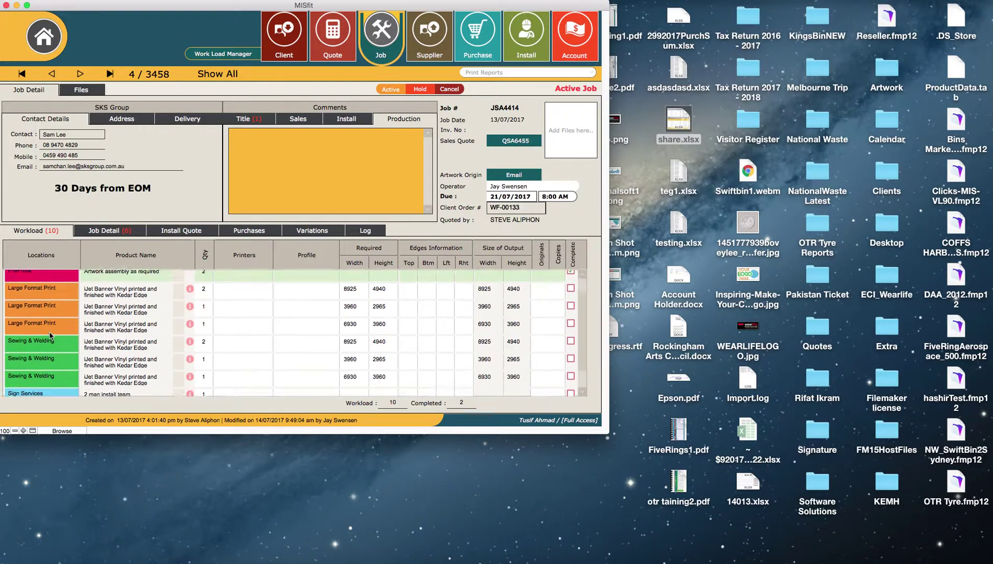
scroll(58, 339, down, 1)
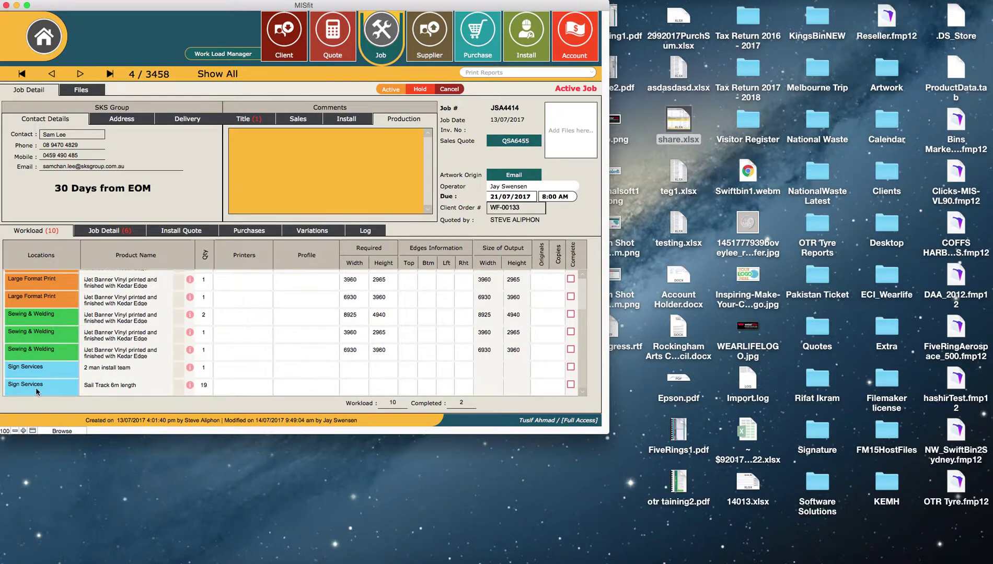
scroll(108, 344, up, 3)
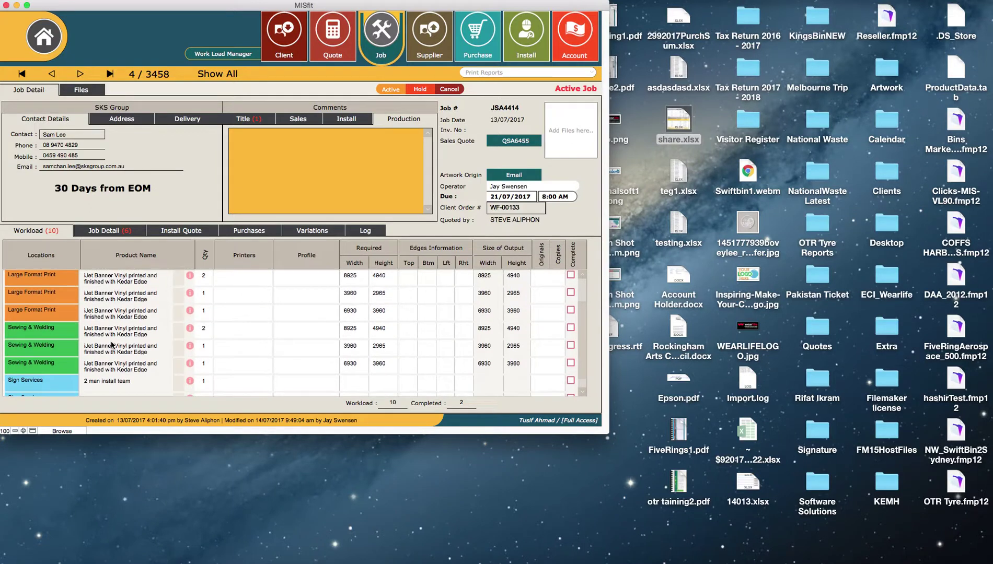
- Mark the three Large Format Print lines and the first Sewing & Welding line of the workload as complete
click(571, 312)
click(571, 328)
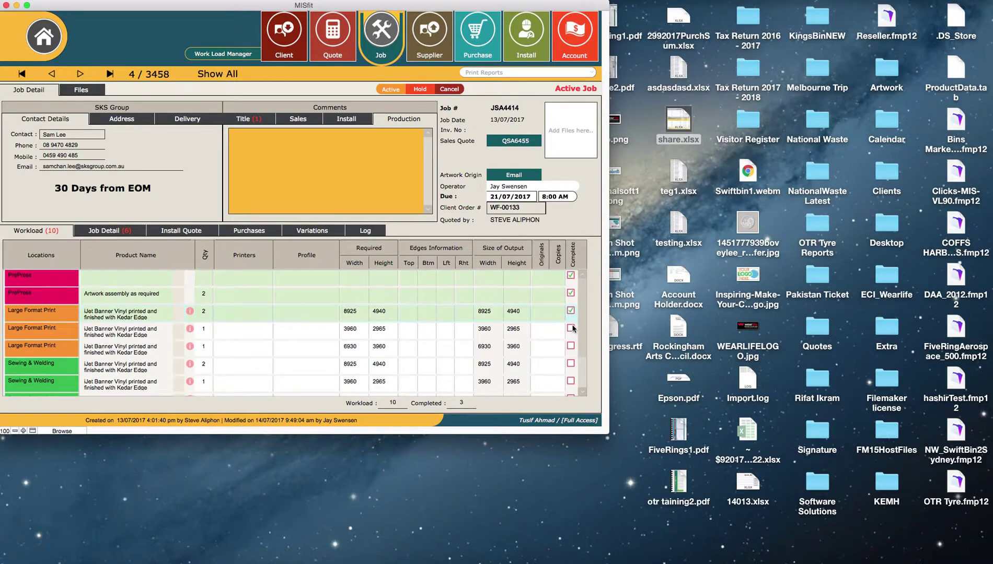
click(571, 346)
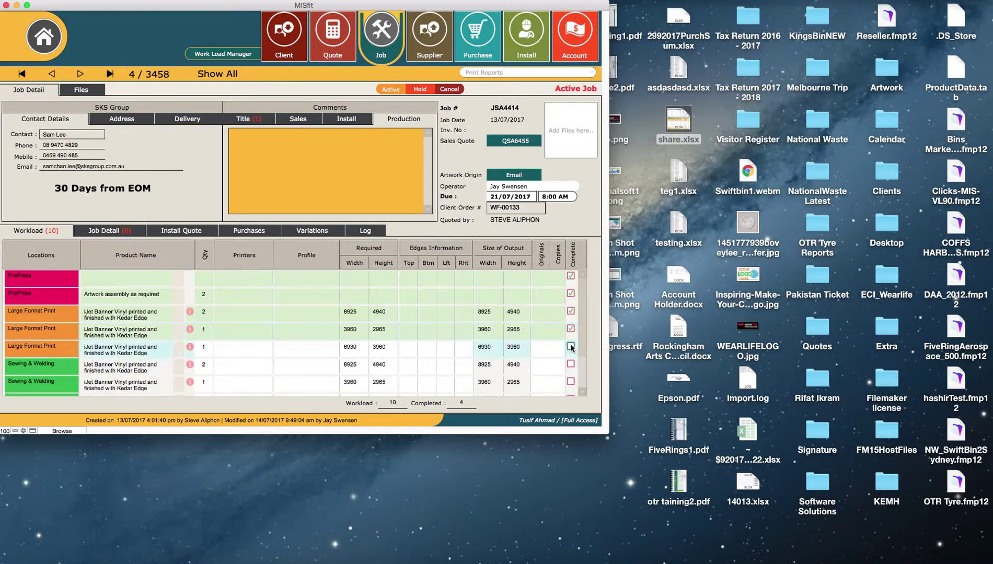
scroll(488, 331, down, 3)
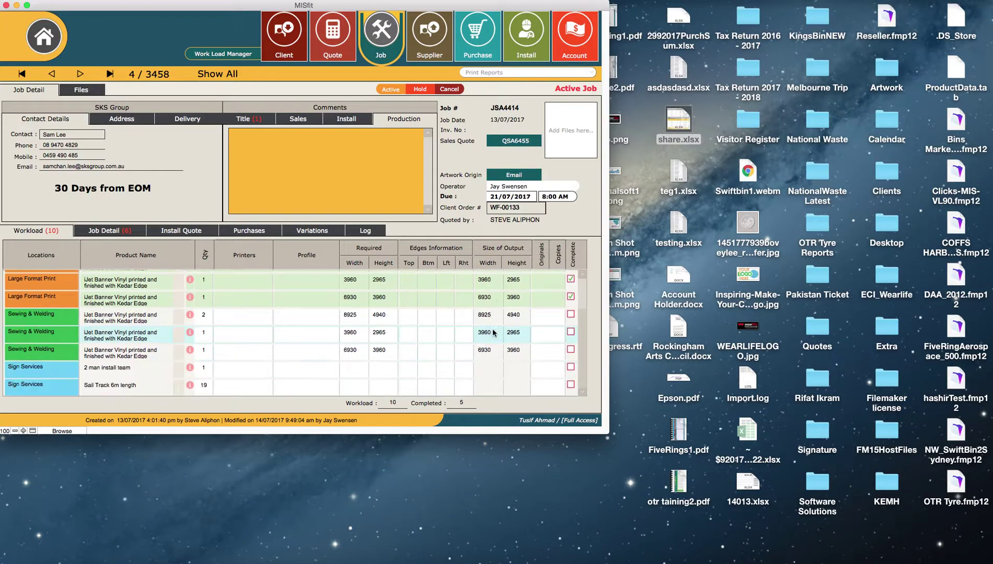
click(571, 314)
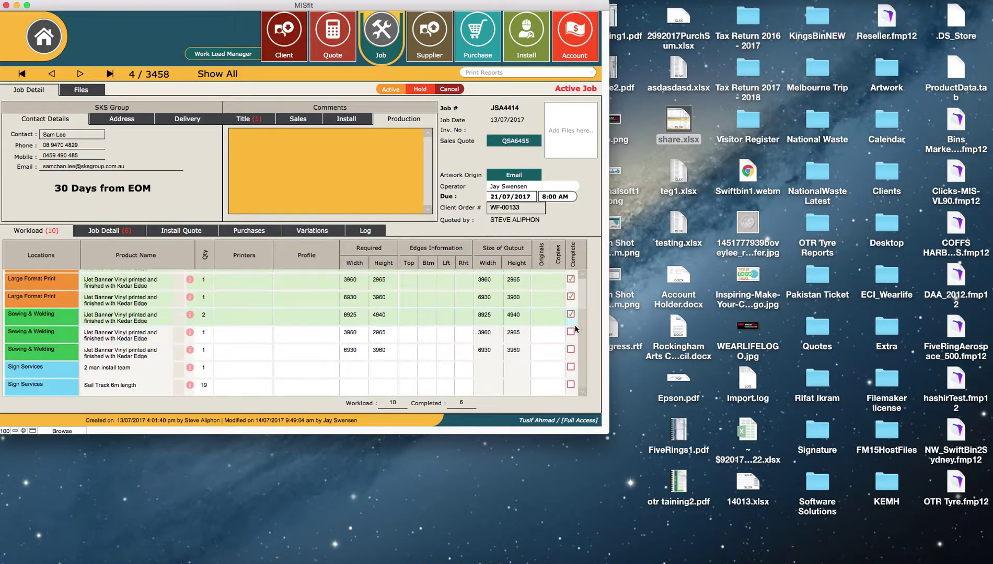
scroll(573, 337, up, 1)
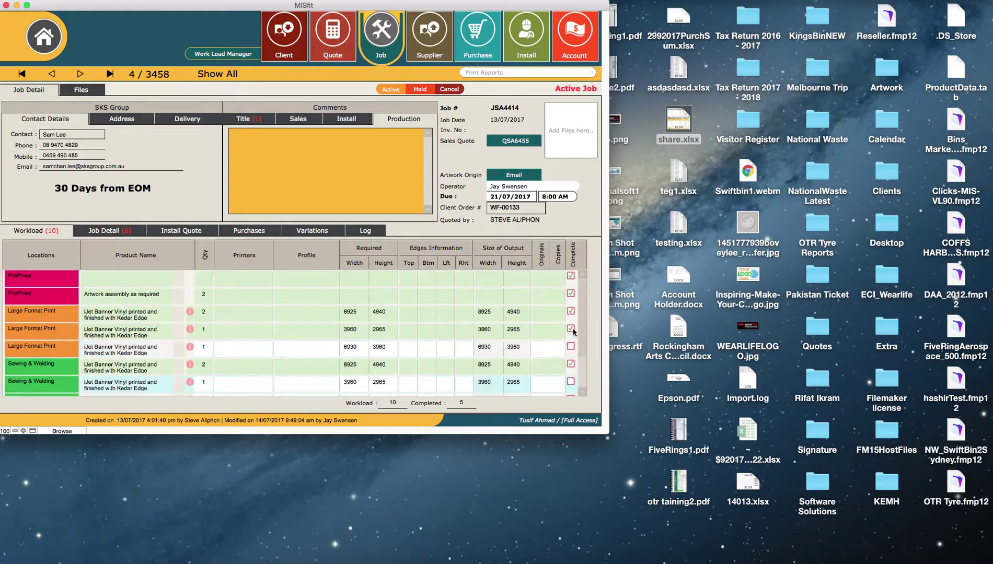
click(571, 329)
click(571, 329)
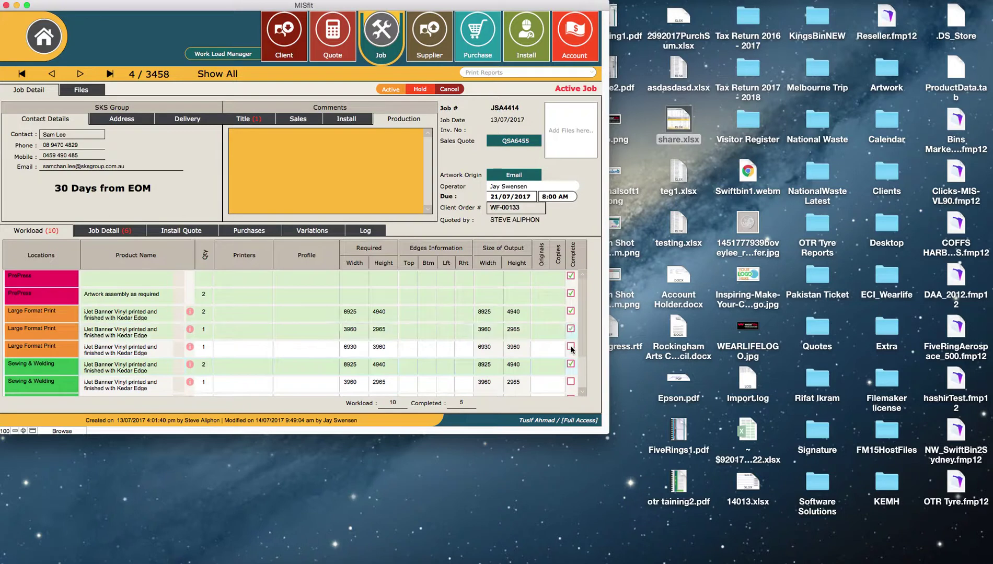
click(569, 348)
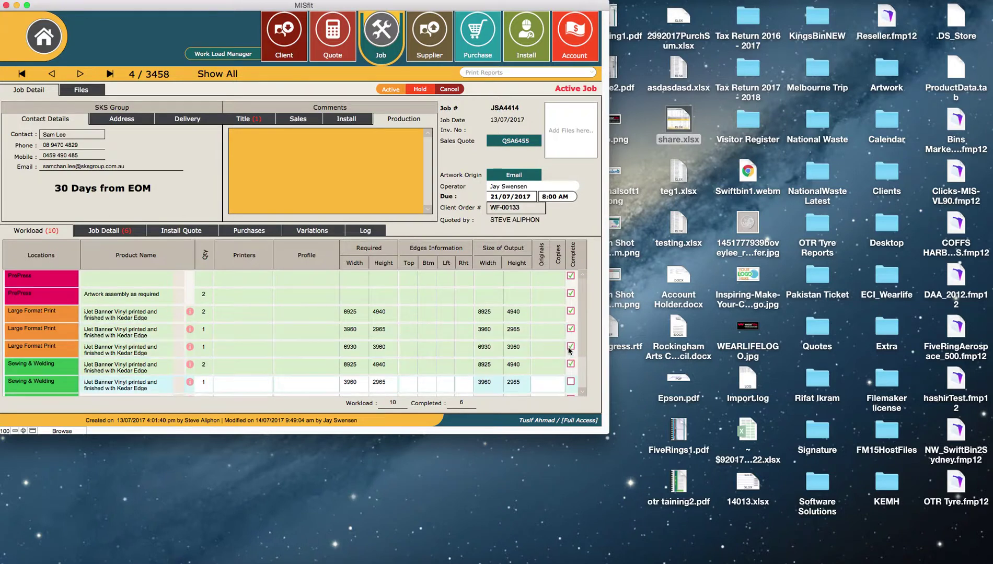
- Mark the two remaining Sewing & Welding lines, 3960 x 2965 and 6930 x 3960, as complete
scroll(570, 352, down, 3)
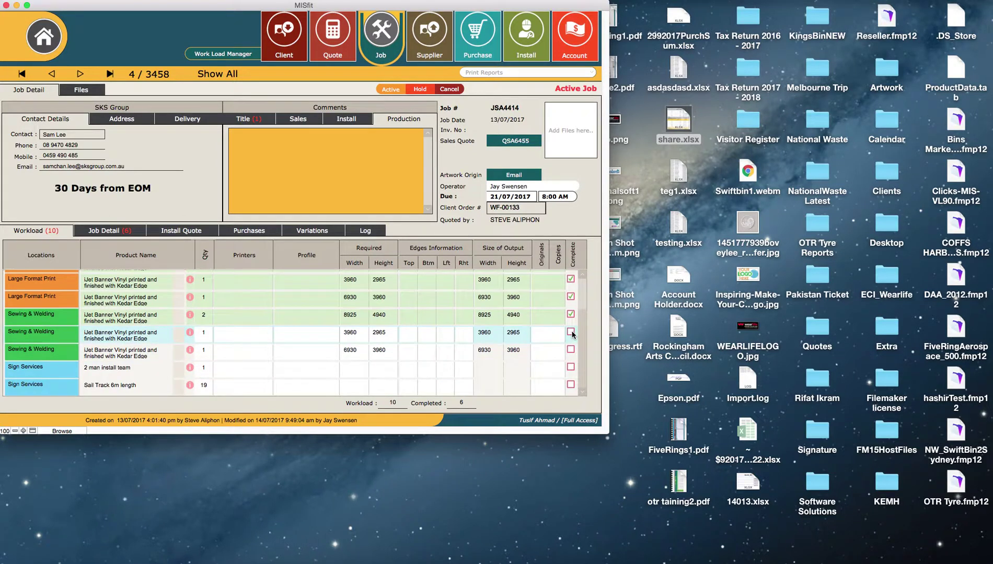
click(571, 332)
scroll(571, 352, up, 1)
click(571, 350)
click(555, 385)
scroll(555, 385, down, 1)
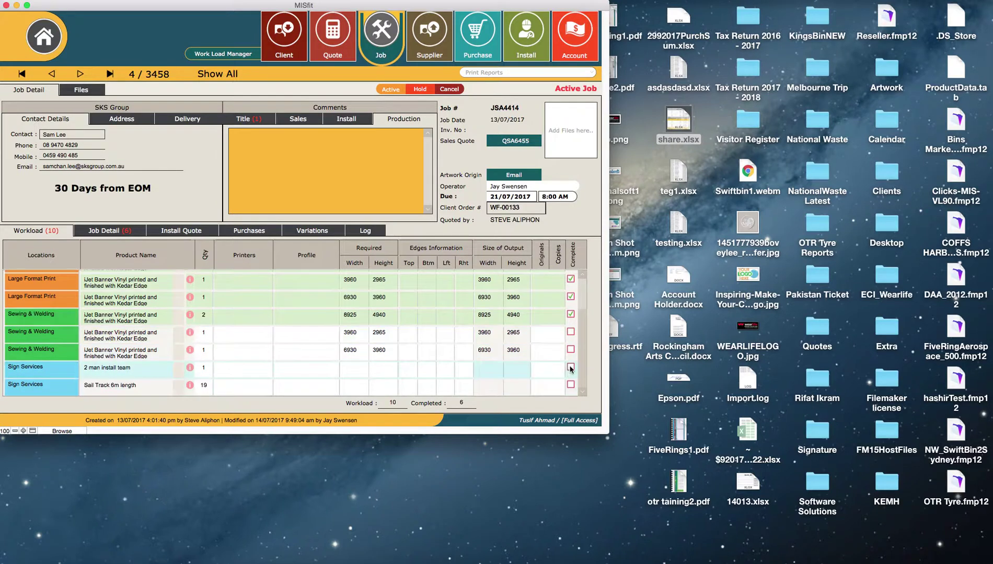
click(571, 335)
scroll(580, 380, up, 1)
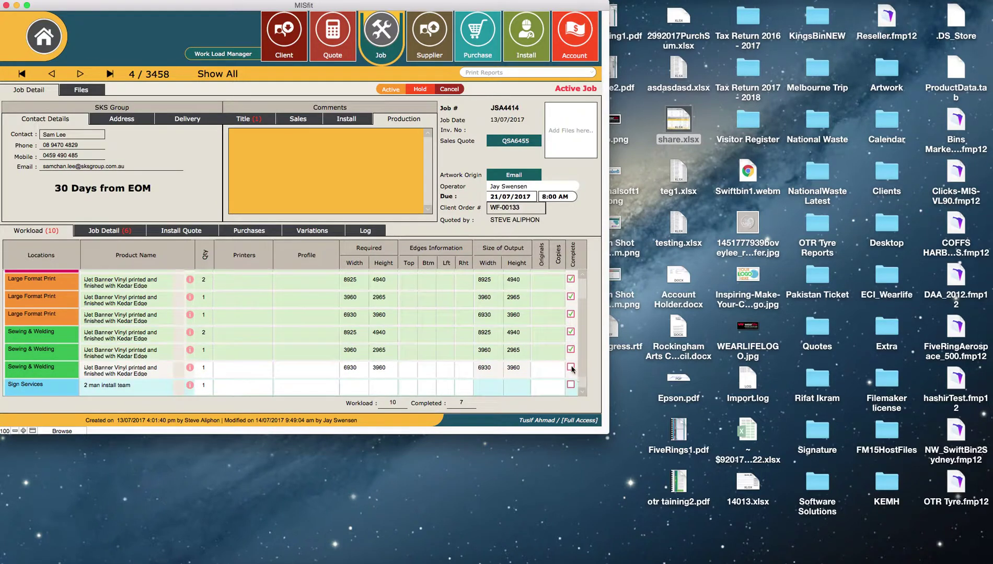
scroll(572, 368, down, 1)
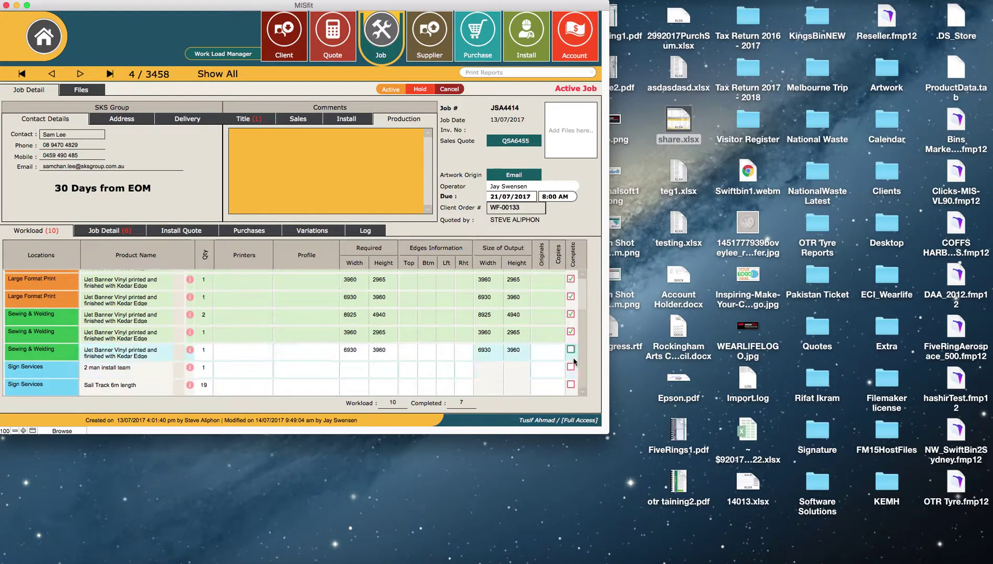
click(571, 351)
click(573, 380)
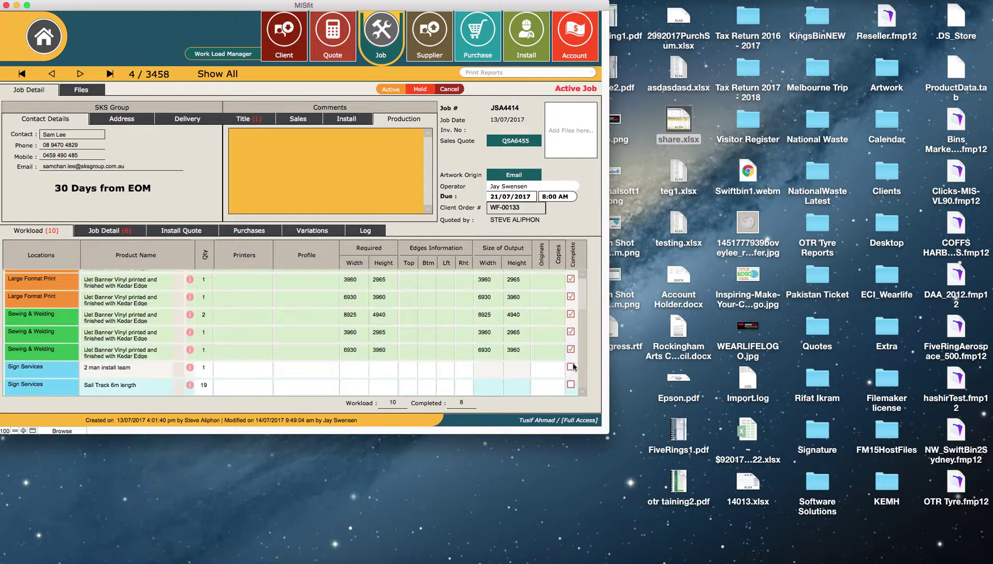
- Mark both Sign Services lines and the unticked Sewing & Welding line complete, and complete the whole SKS Group job
scroll(574, 386, up, 3)
scroll(548, 372, down, 3)
click(571, 332)
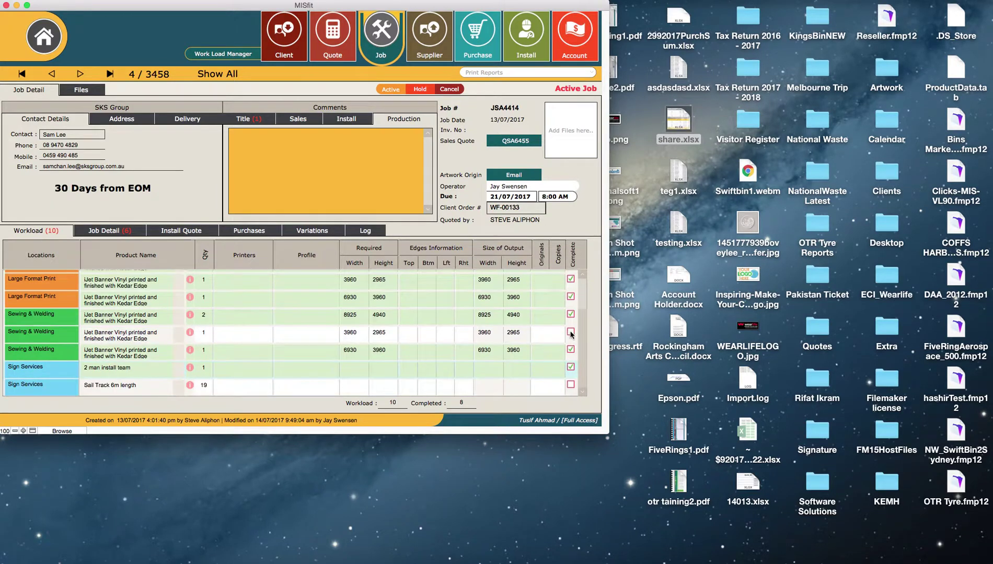
click(571, 385)
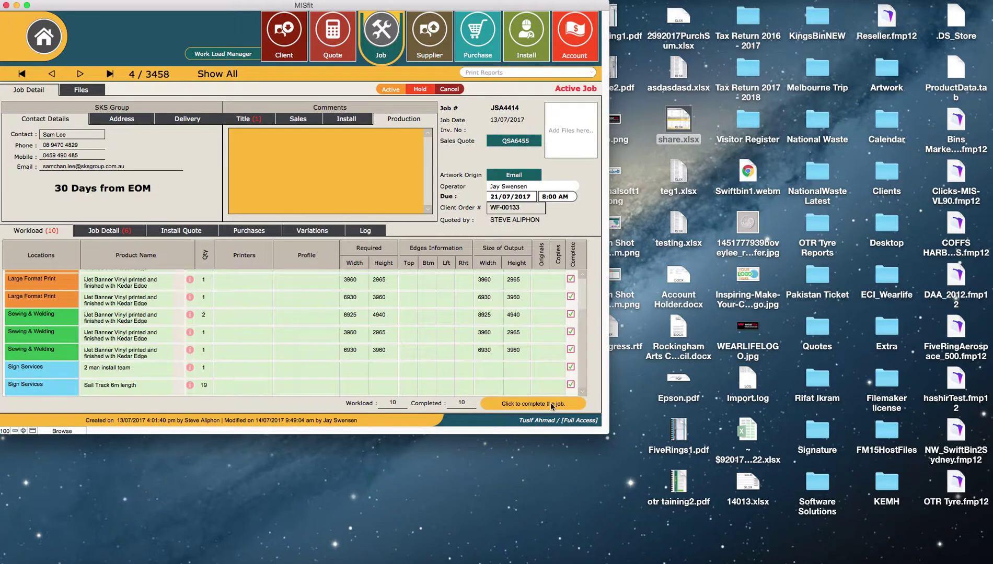
click(551, 406)
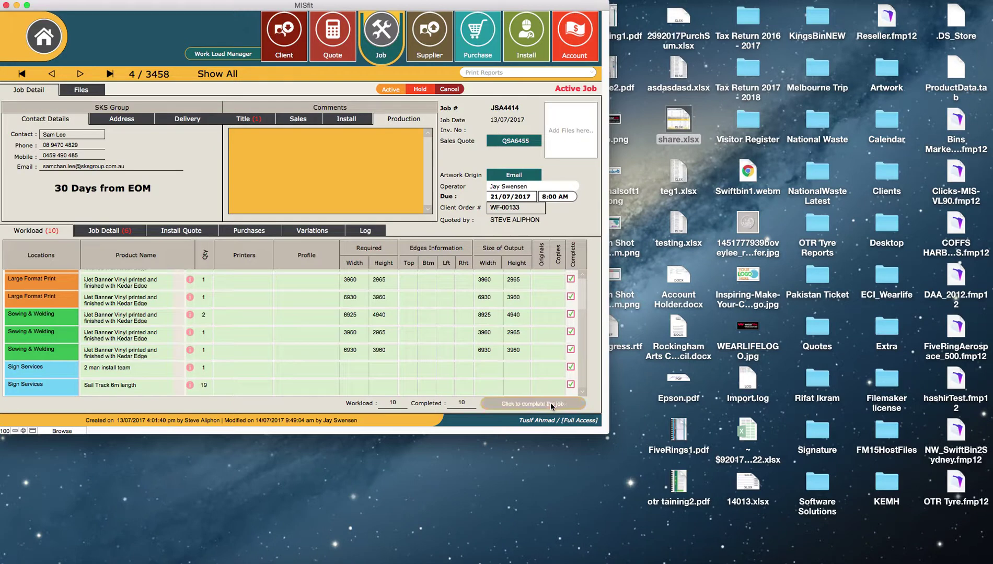
click(557, 323)
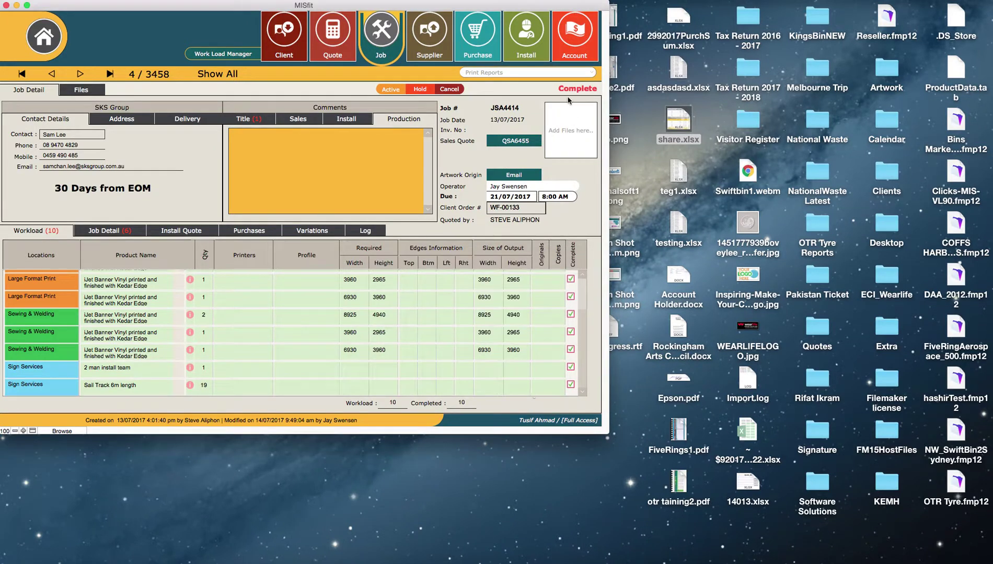
- Open the account section and view the list of jobs to be invoiced
click(570, 48)
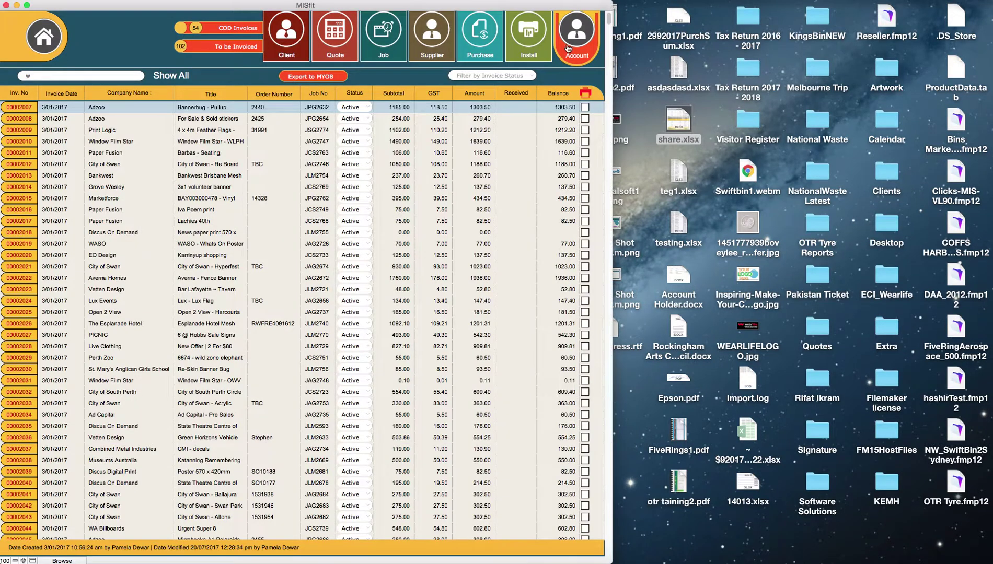
click(204, 49)
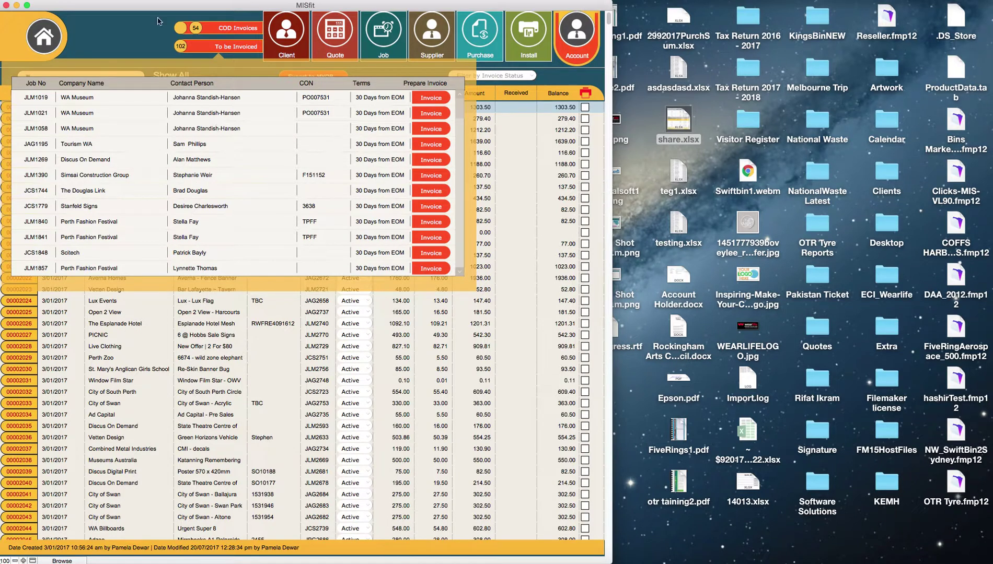
- Close the to-be-invoiced list and view the active and complete COD invoice lists
click(132, 37)
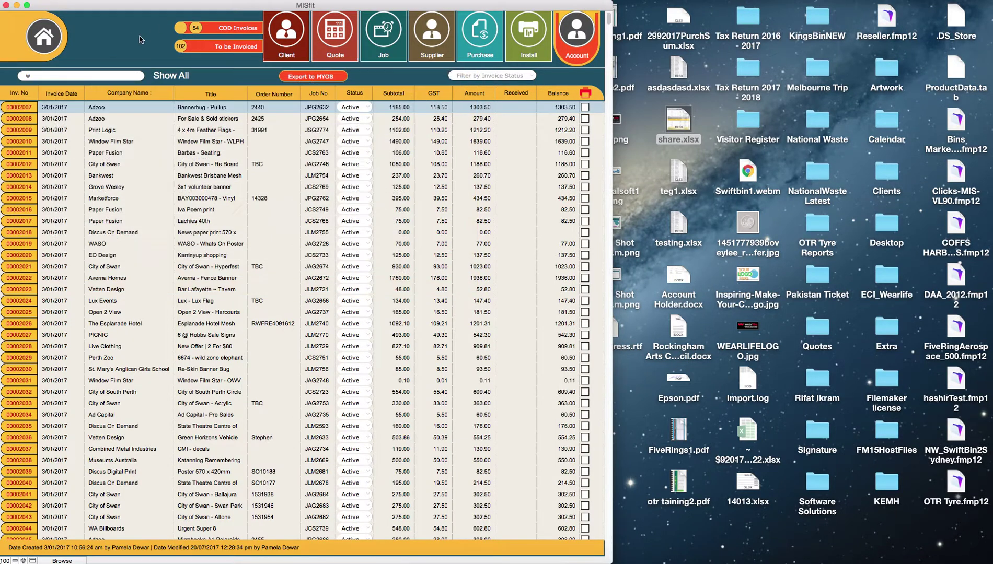
click(253, 32)
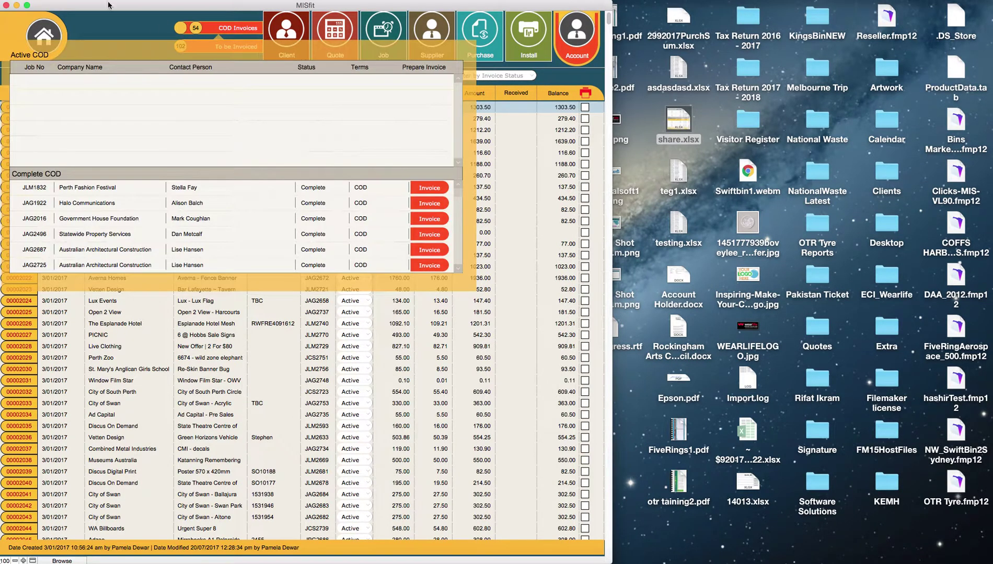
click(113, 29)
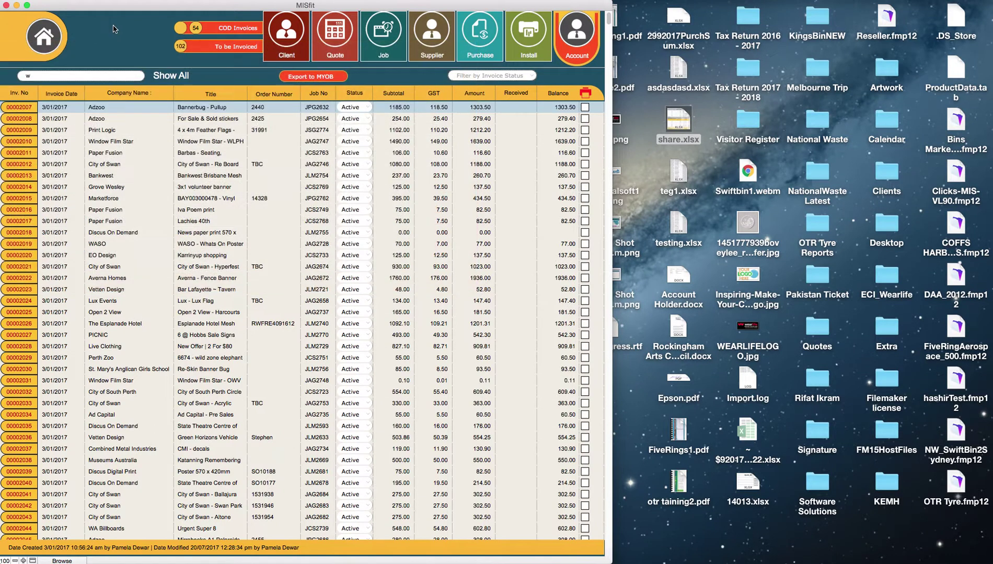
- Prepare an invoice for the last visible Perth Fashion Festival job in the to-be-invoiced list
click(241, 49)
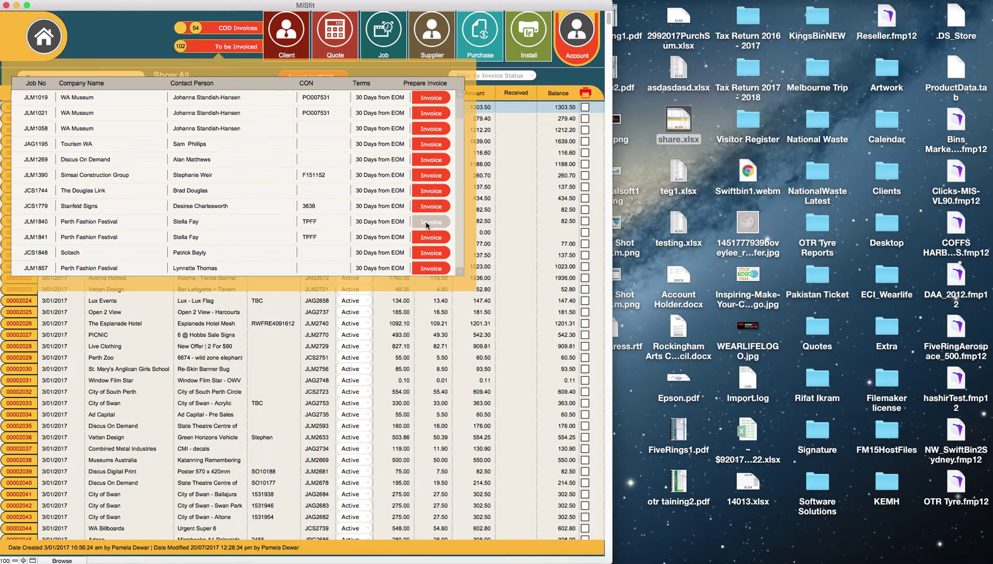
click(431, 270)
click(555, 328)
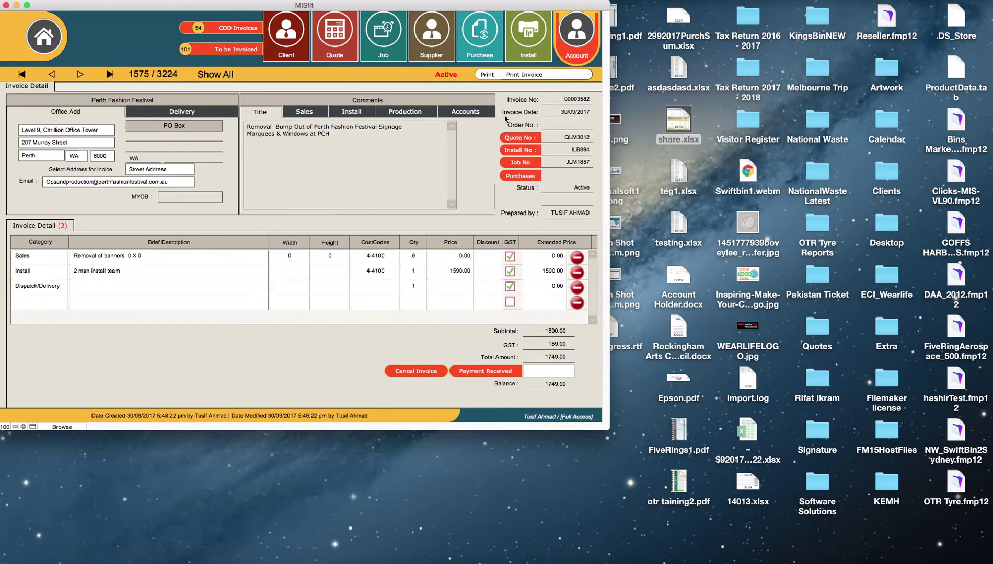
- Preview the new invoice with the Print Invoice report and close the preview
click(542, 75)
click(542, 77)
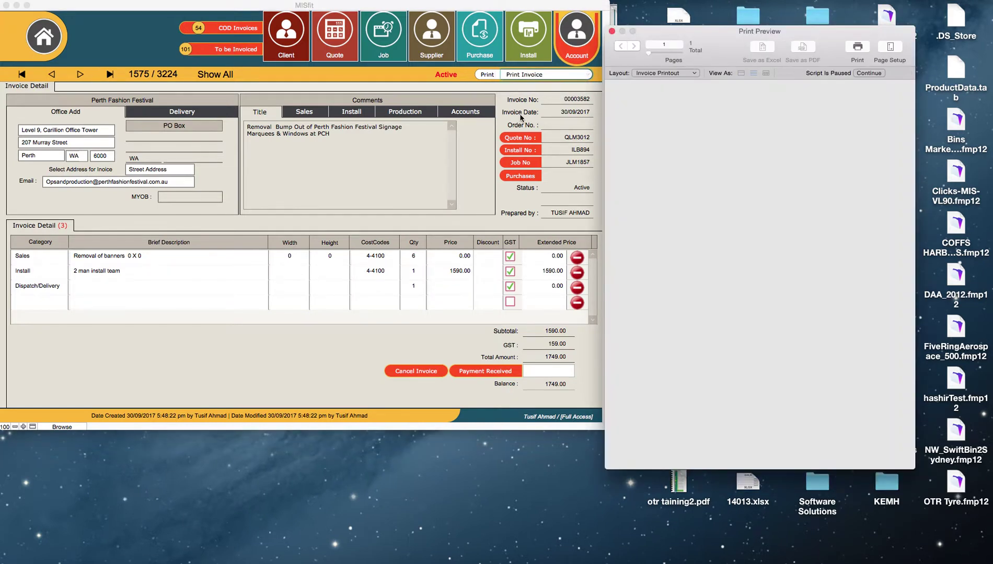
click(878, 76)
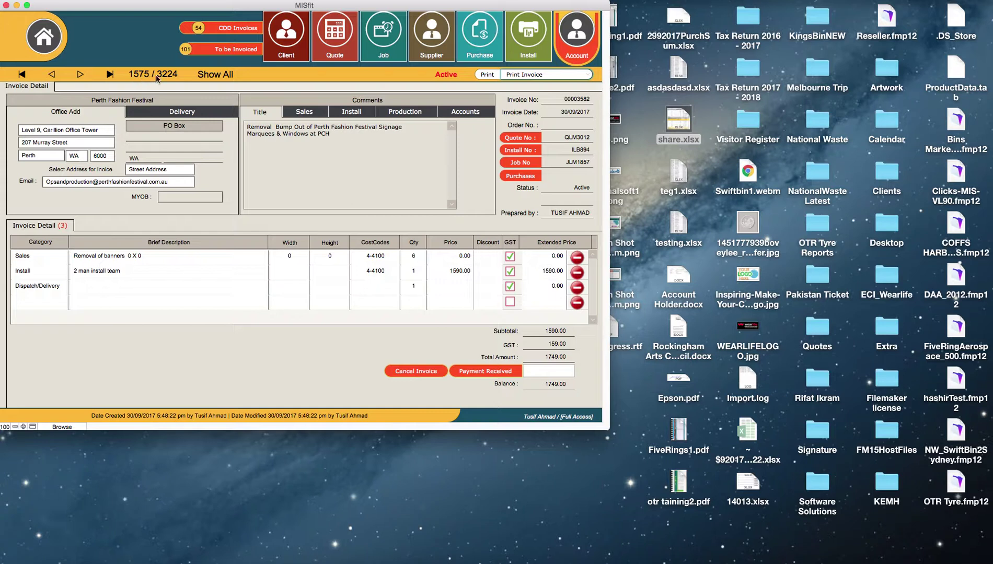
- Return to the MISfit main menu and switch to the Clicks-MIS-VL90 system
click(28, 46)
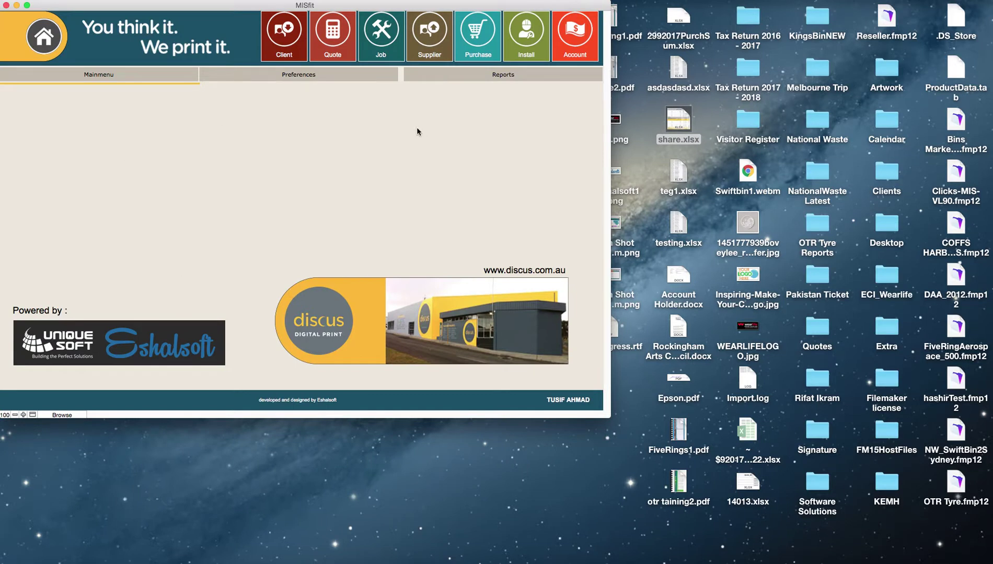
click(361, 0)
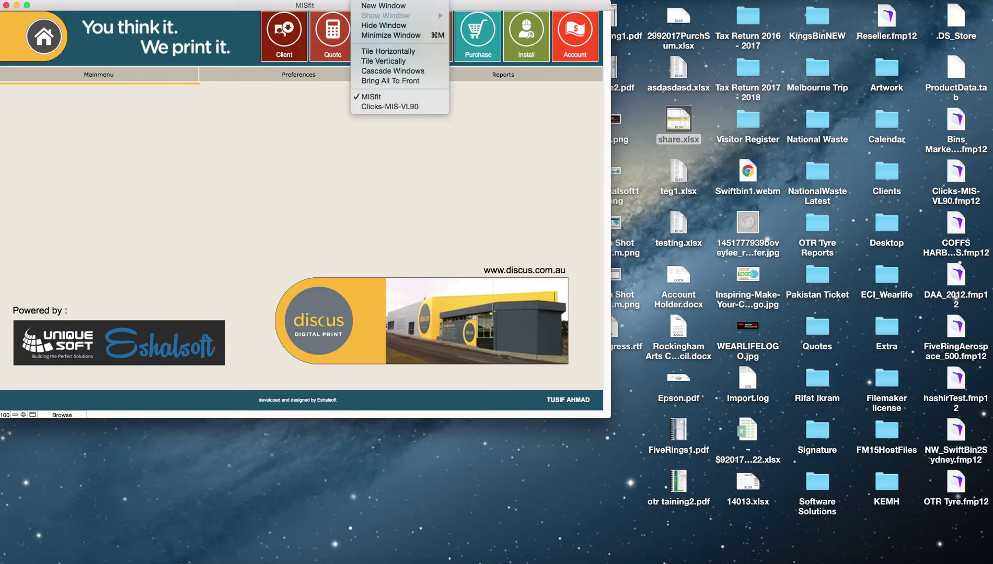
click(398, 107)
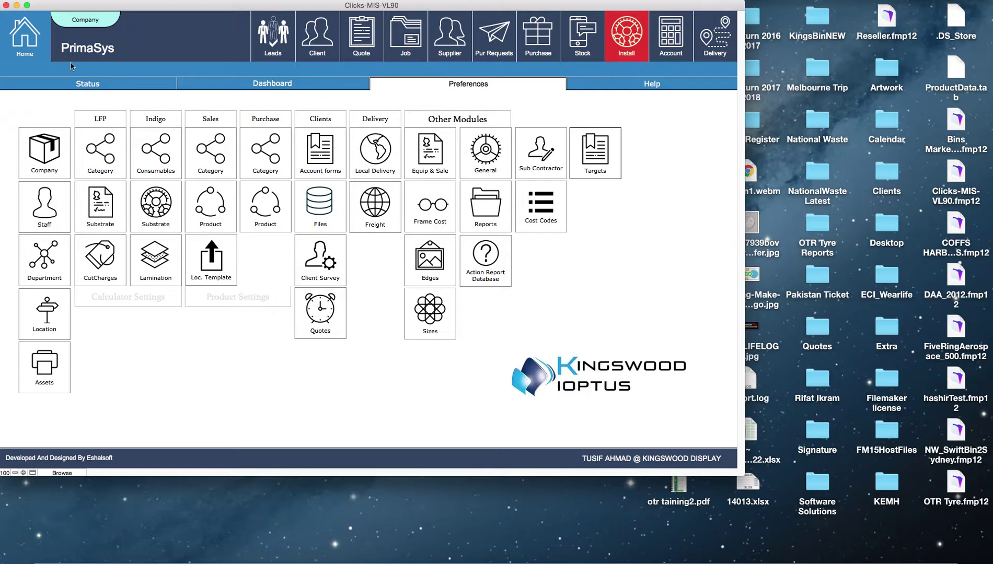
- View the PrimaSys home dashboard charts and monthly totals, and the quote status page
click(36, 51)
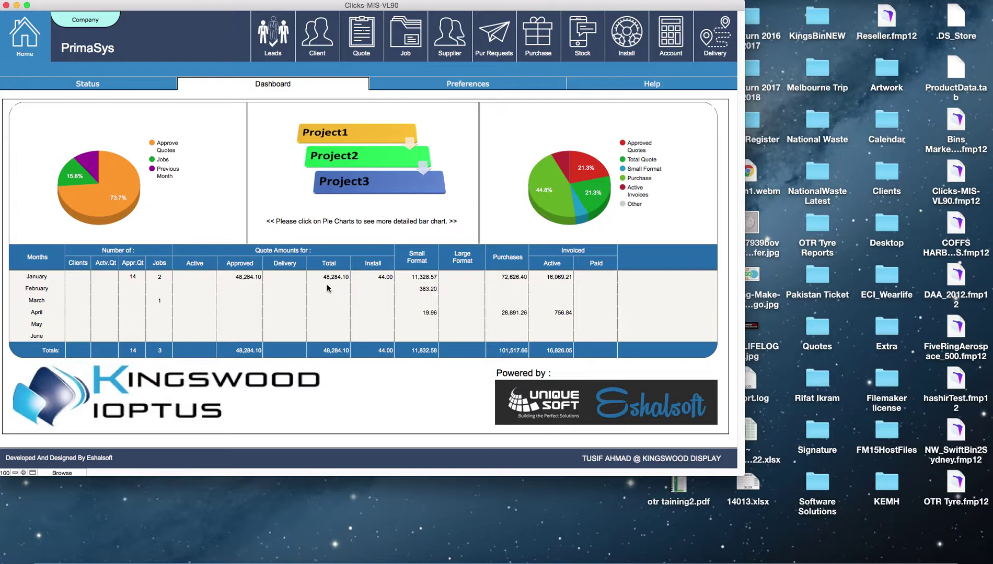
click(89, 84)
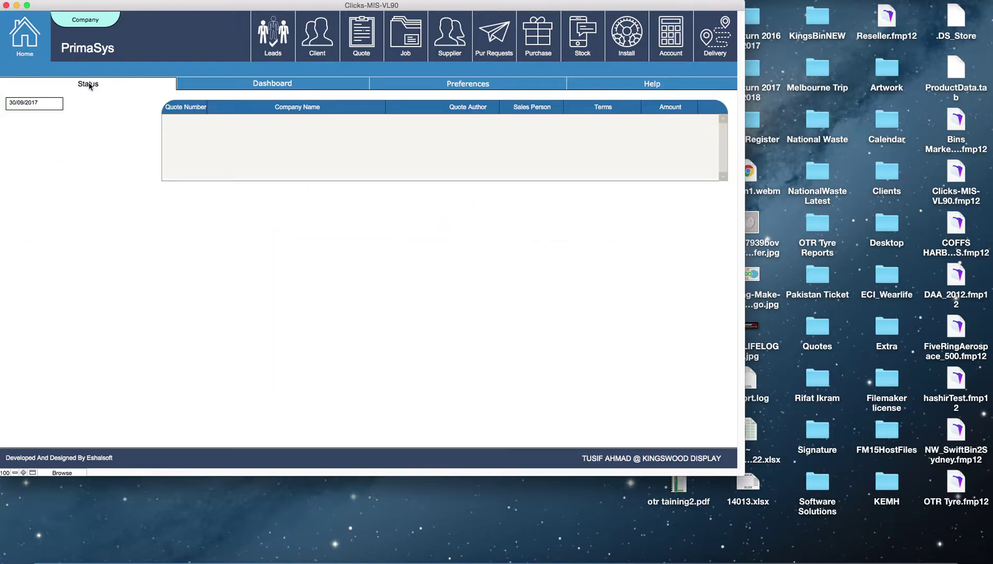
click(237, 85)
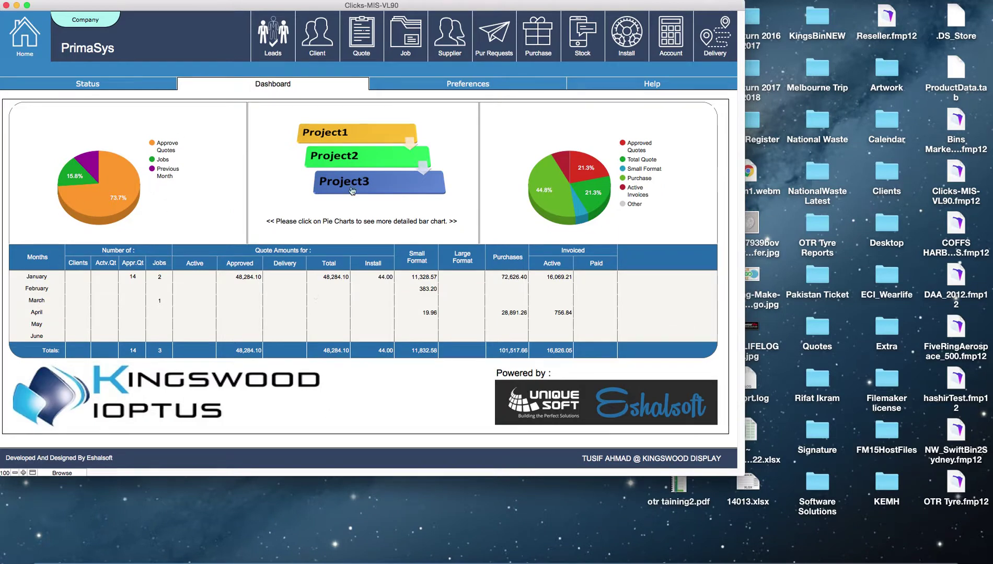
- Open the PrimaSys preferences and examine the company, tax, currency and delivery set-up
click(423, 88)
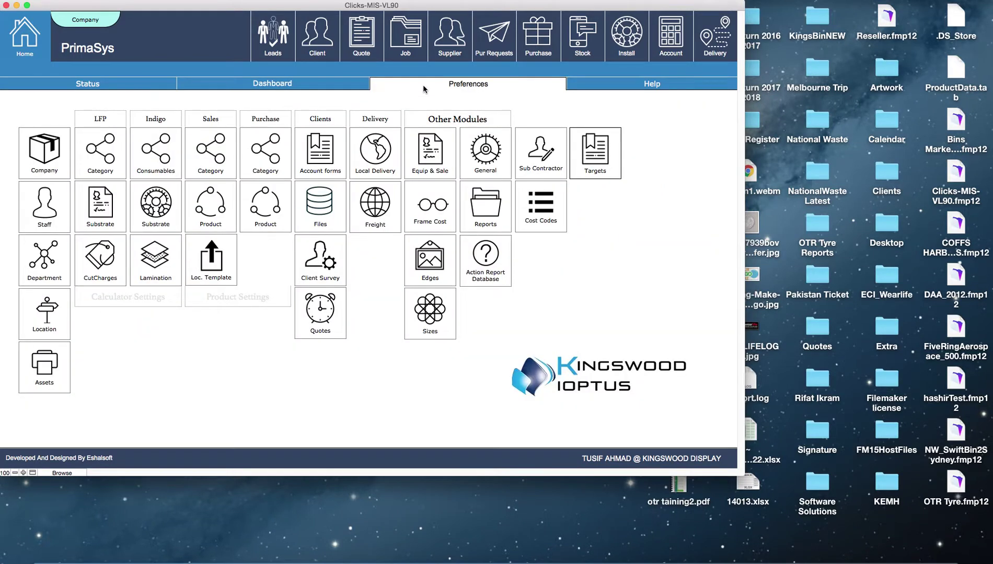
click(45, 156)
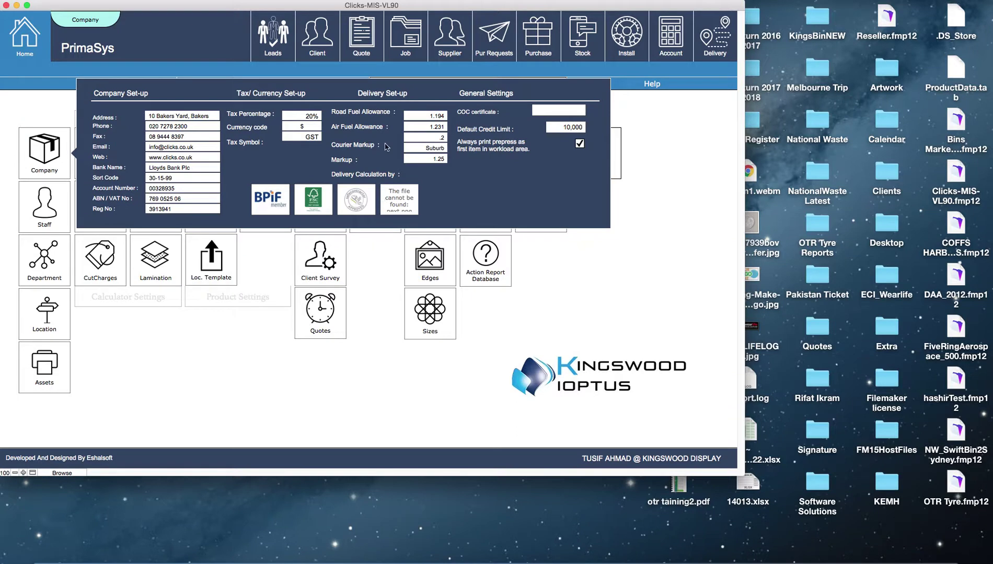
click(191, 364)
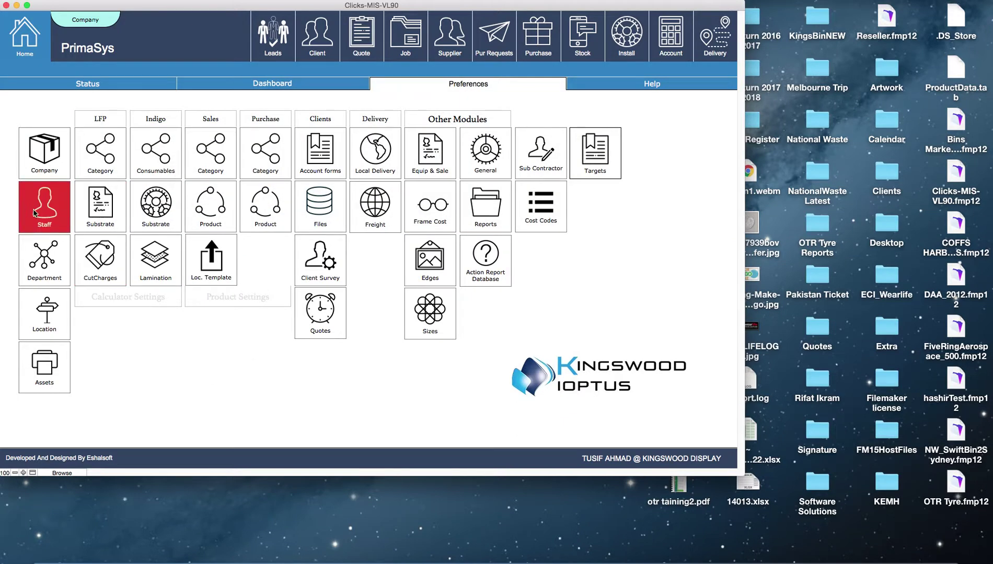
- Review the staff list and the first staff member's personal and leave record, and close it
click(45, 224)
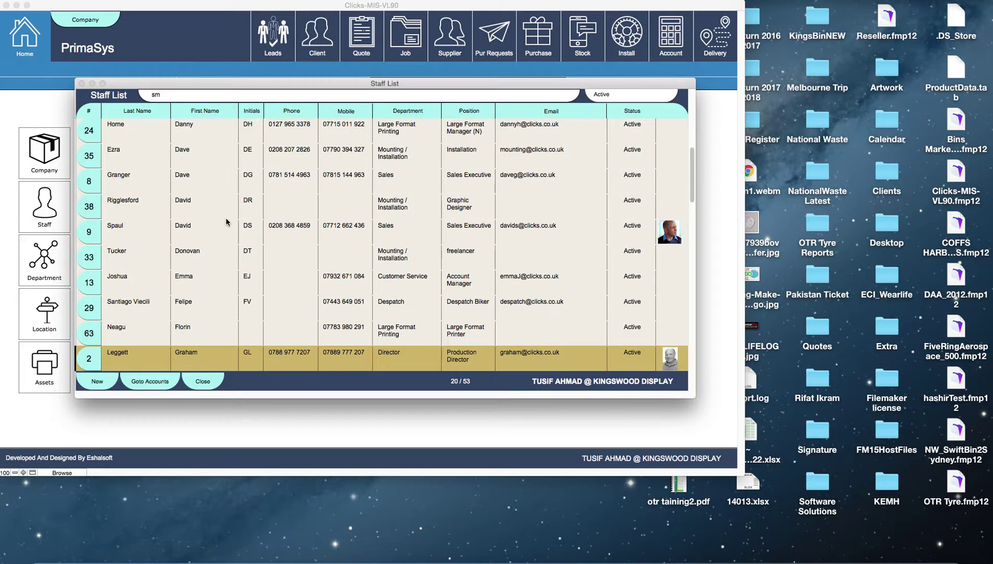
scroll(207, 250, up, 6)
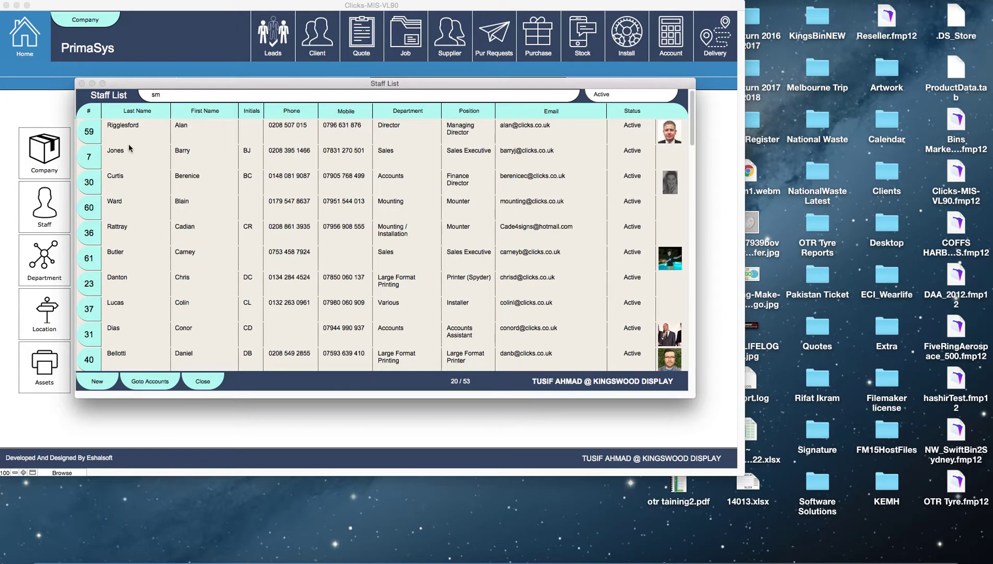
click(87, 141)
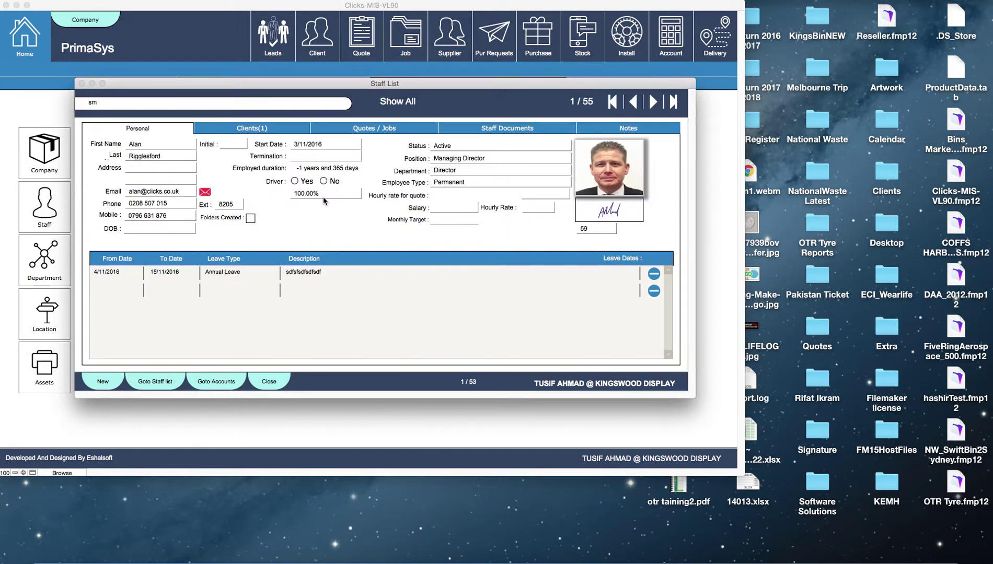
click(268, 389)
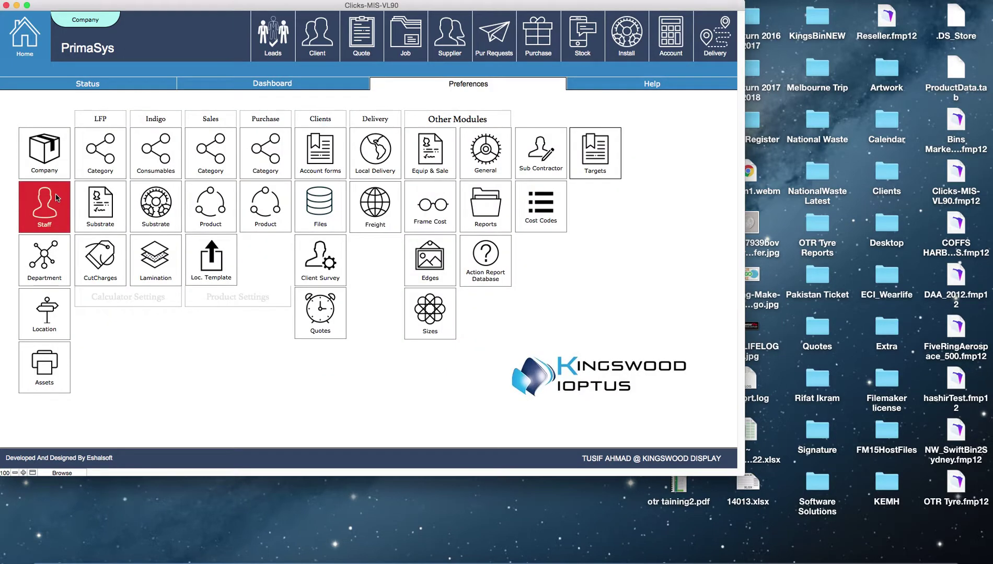
- View the Department list and the Locations and Assets set-up, closing each one
click(57, 272)
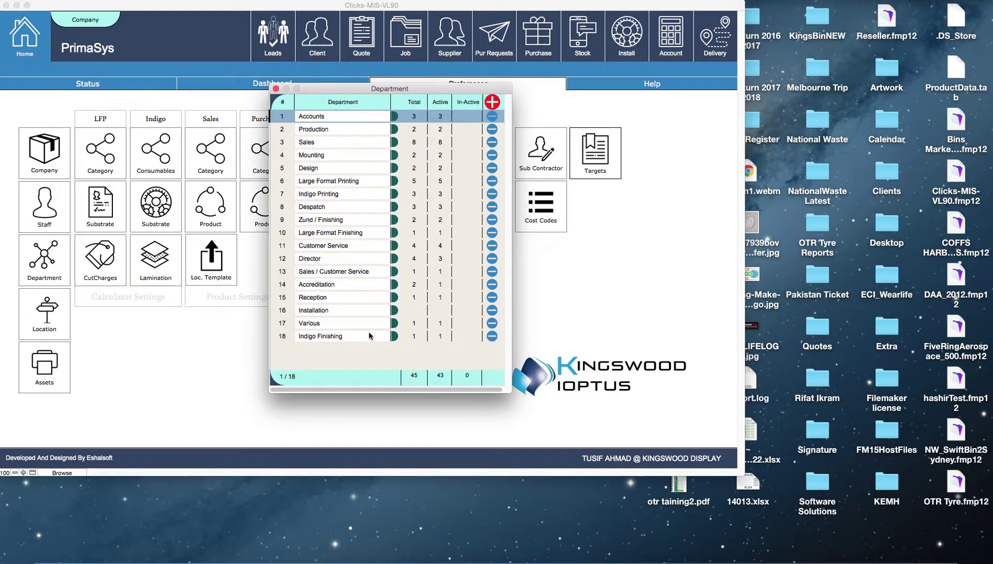
click(276, 89)
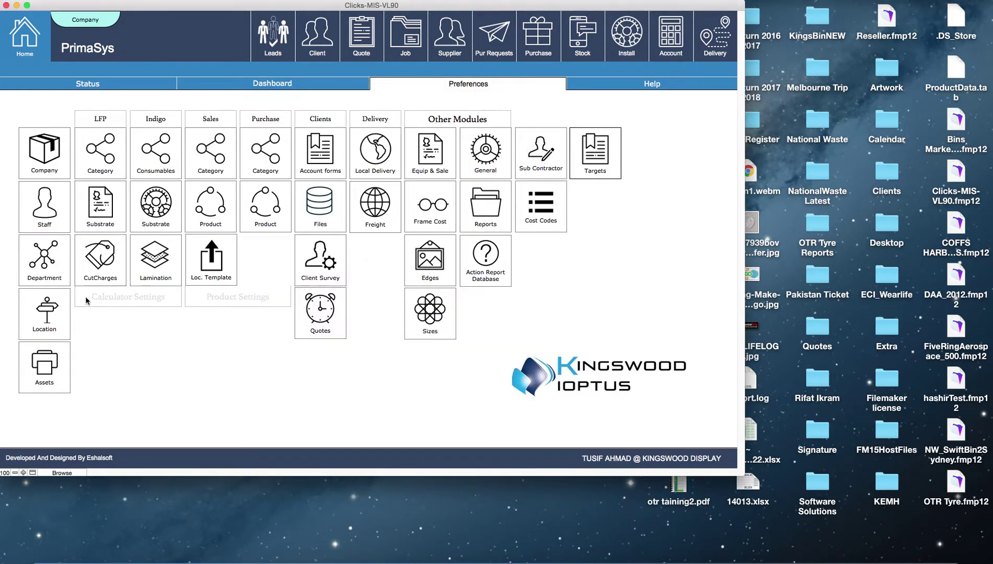
click(61, 316)
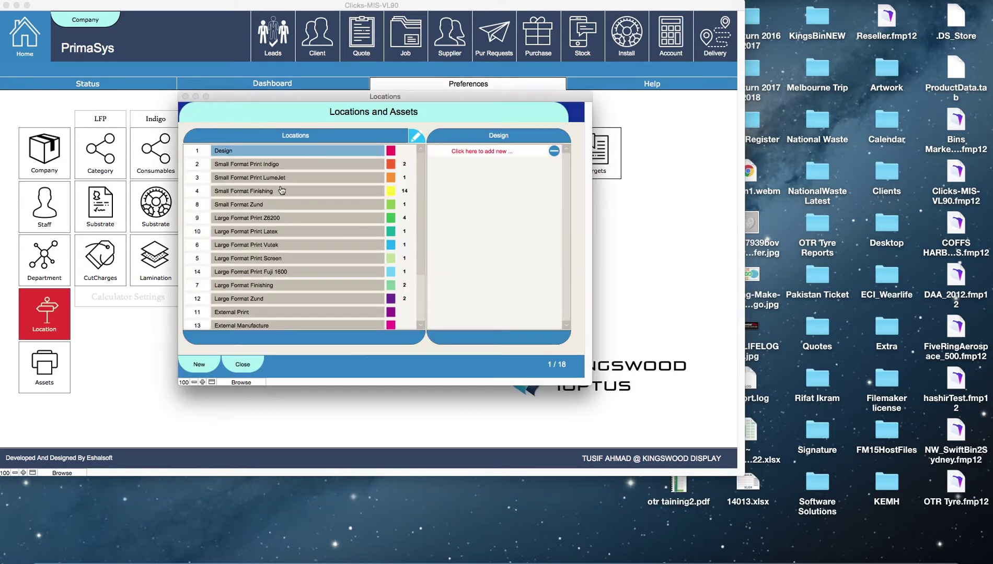
click(242, 367)
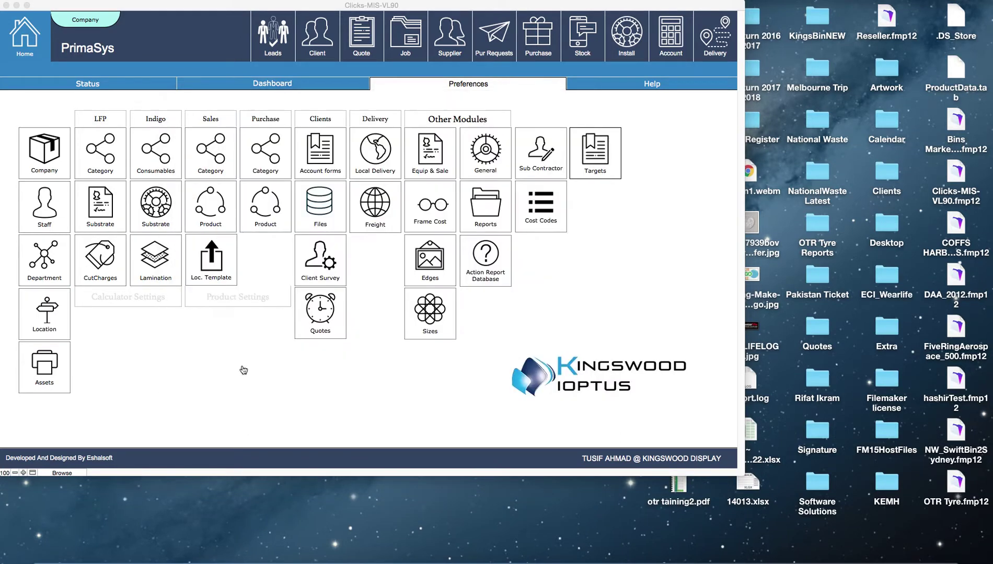
- View the leads list and the Tayyabs lead, and look at the entry form for adding calls, meetings, to-dos and notes
click(271, 37)
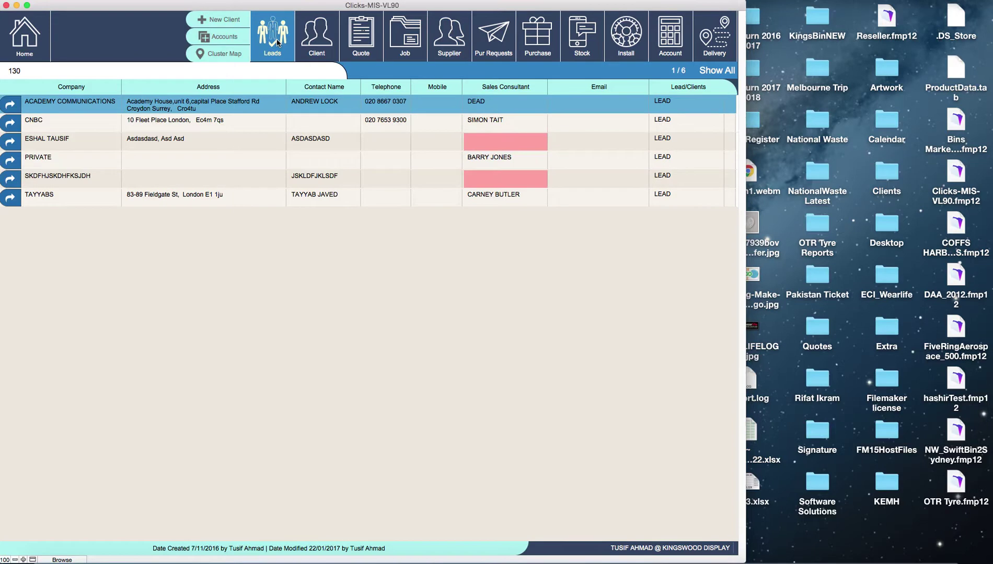
click(277, 43)
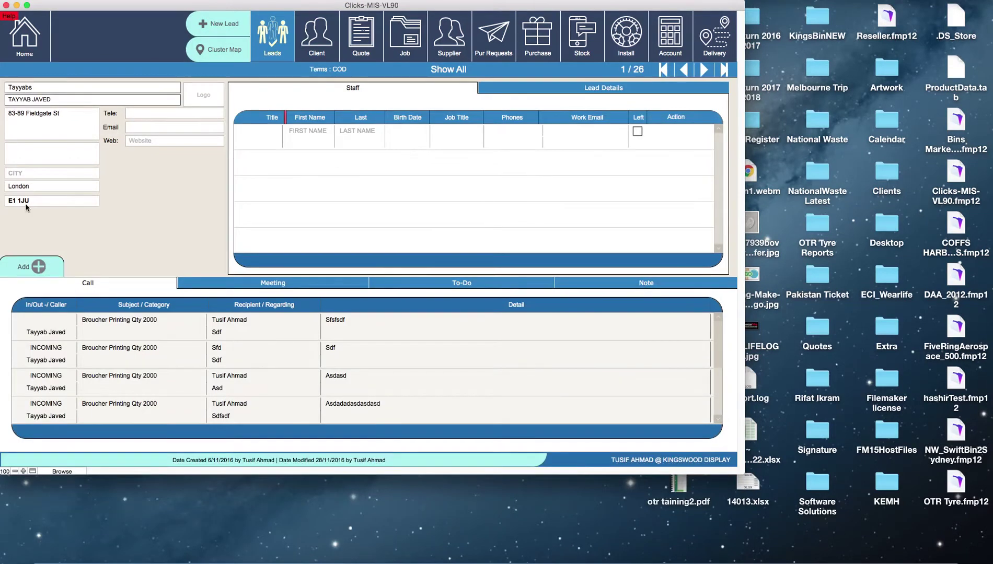
click(30, 266)
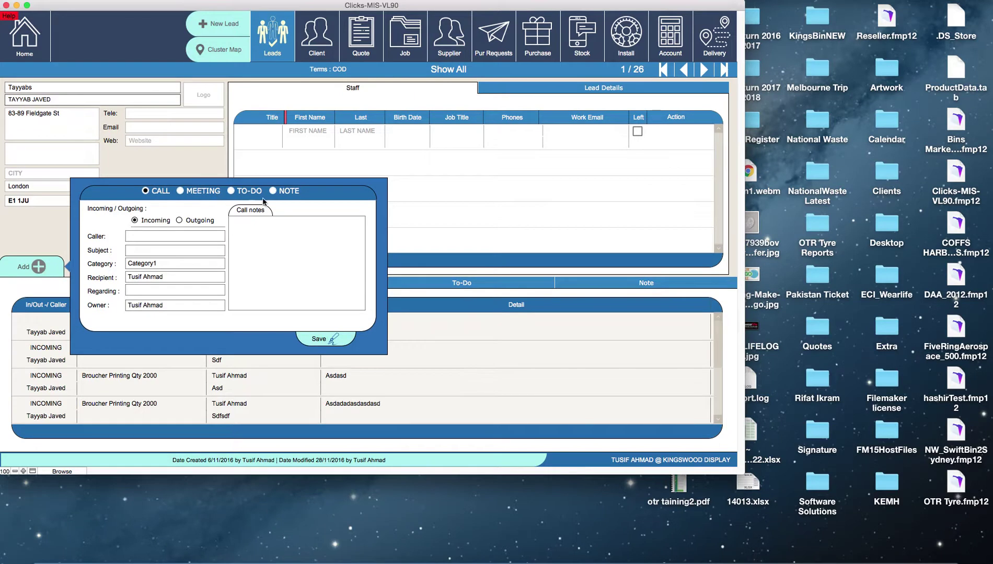
click(141, 67)
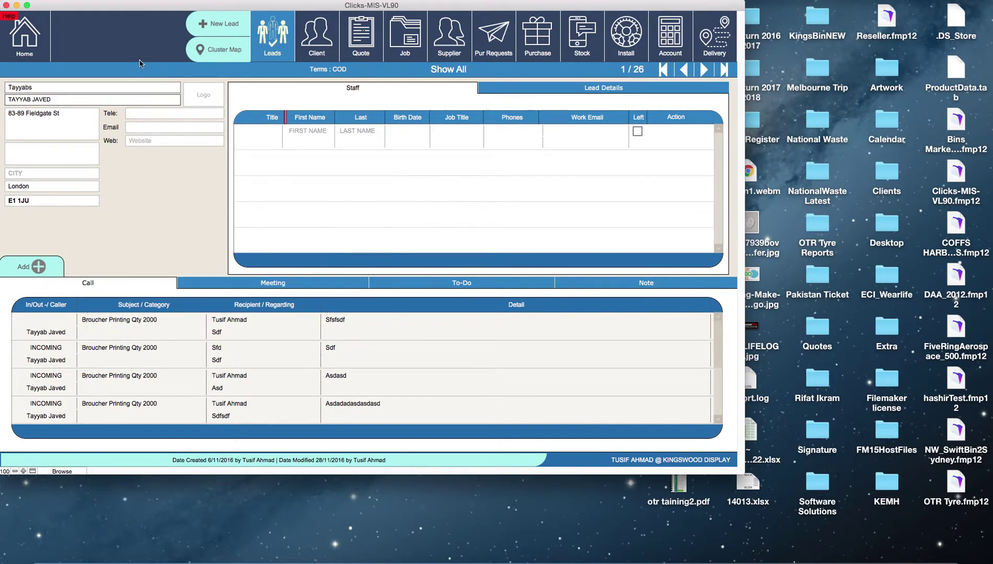
- Open the C-Tec Building Solutions record from the client list and view its account details and staff
click(310, 46)
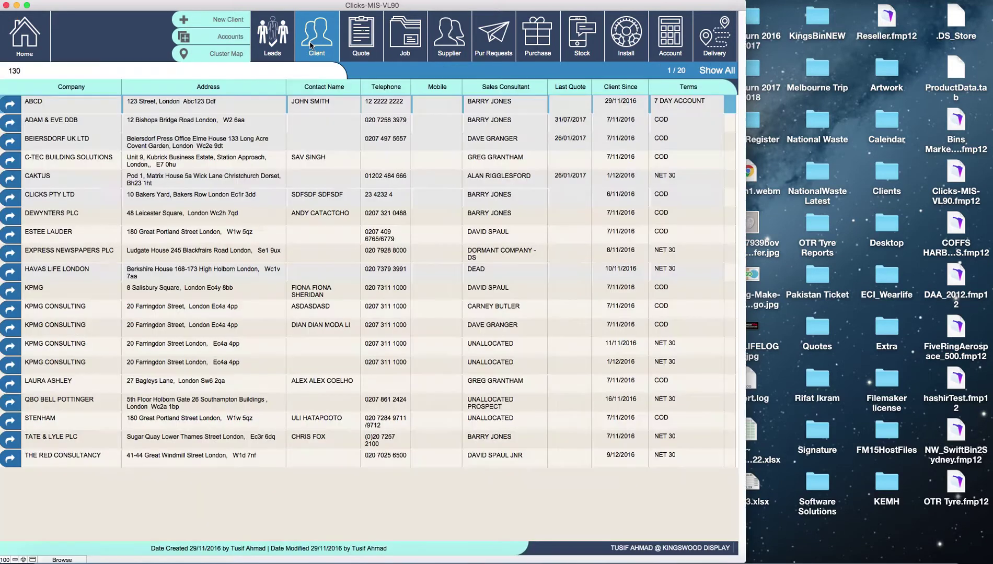
click(11, 161)
click(11, 160)
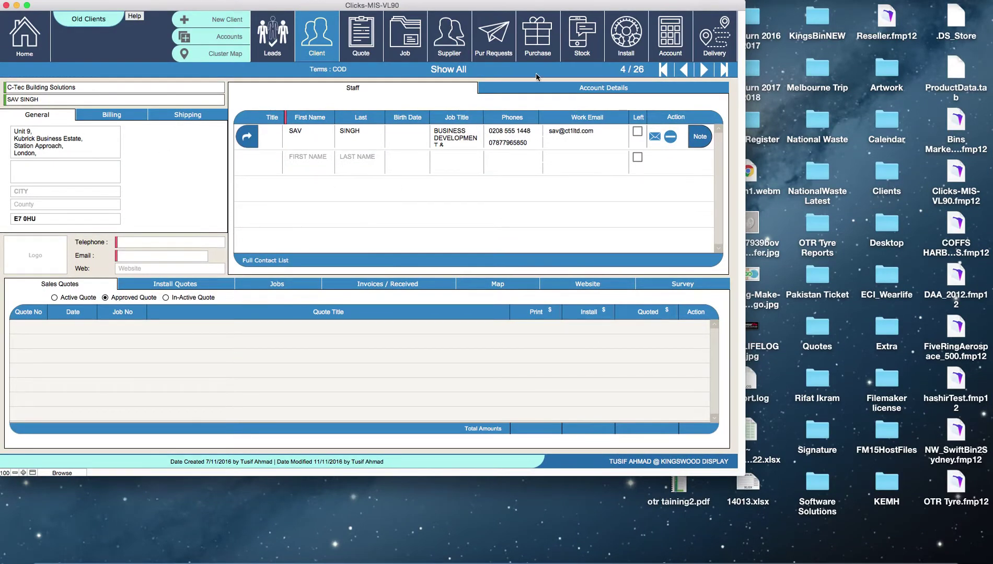
click(532, 87)
click(309, 88)
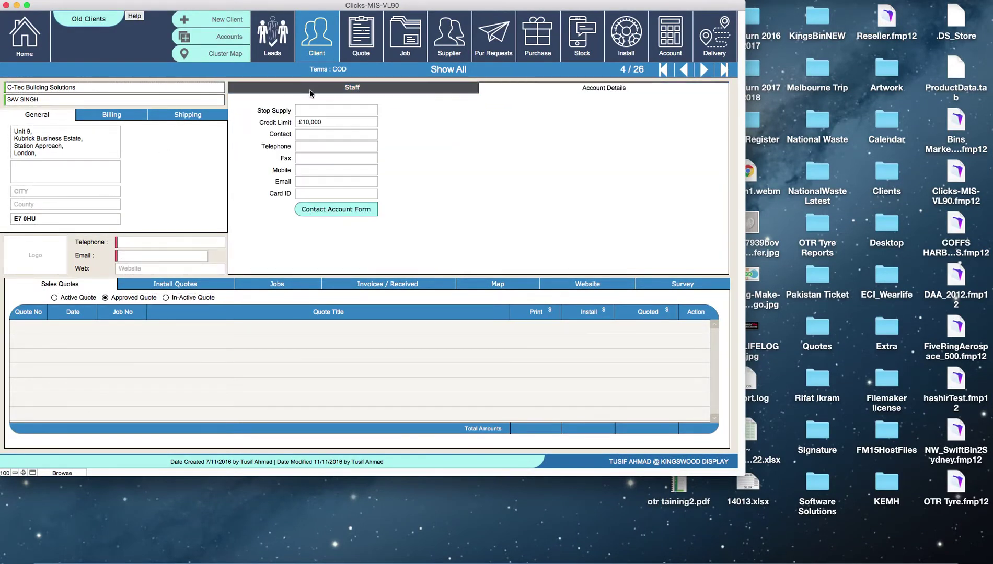
- Create a new quote for ADAM & EVE DDB, choose the second listed contact and title the quote aasdasd
click(362, 38)
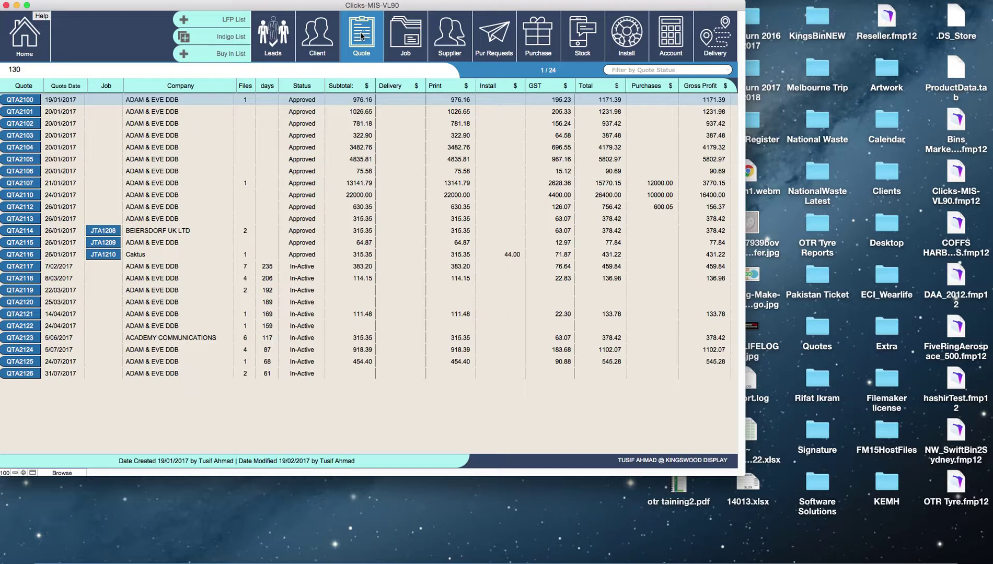
click(362, 35)
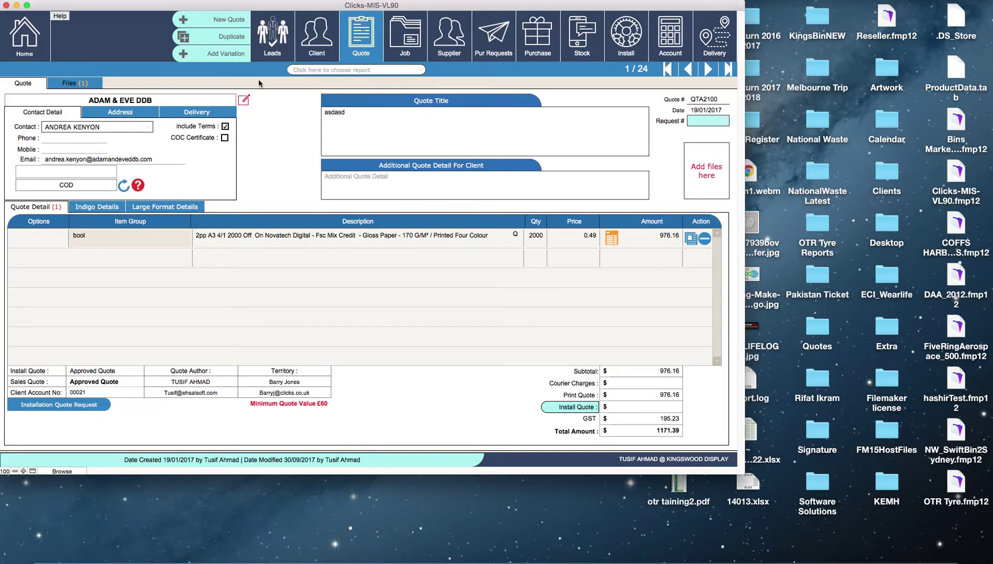
click(230, 32)
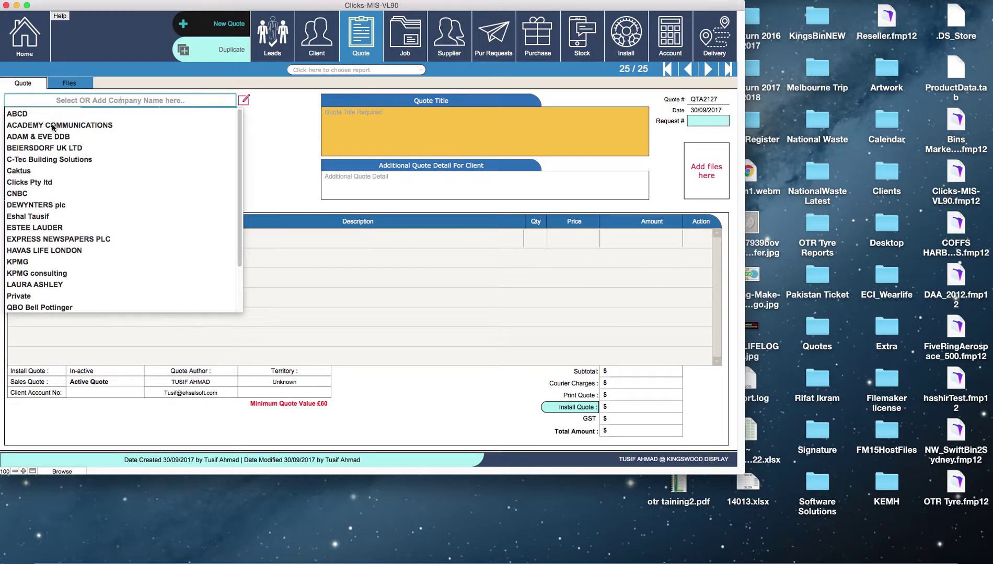
click(48, 137)
click(73, 128)
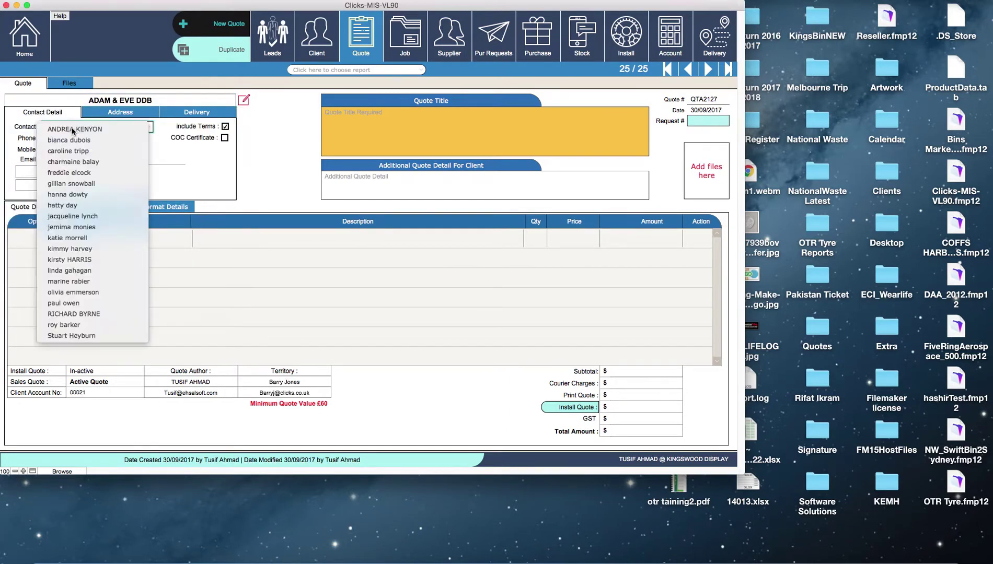
click(70, 140)
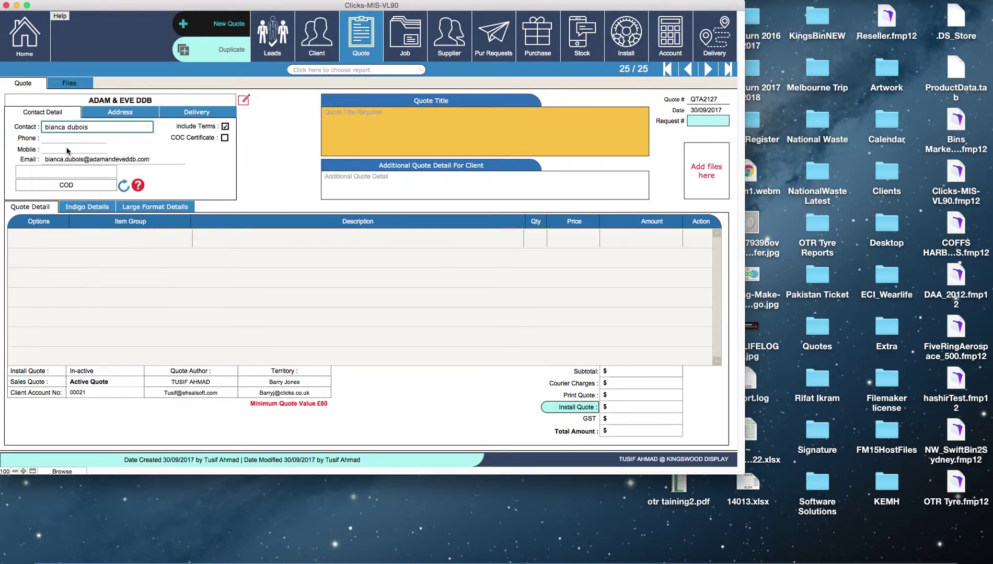
click(408, 133)
text(aasdasd)
click(301, 193)
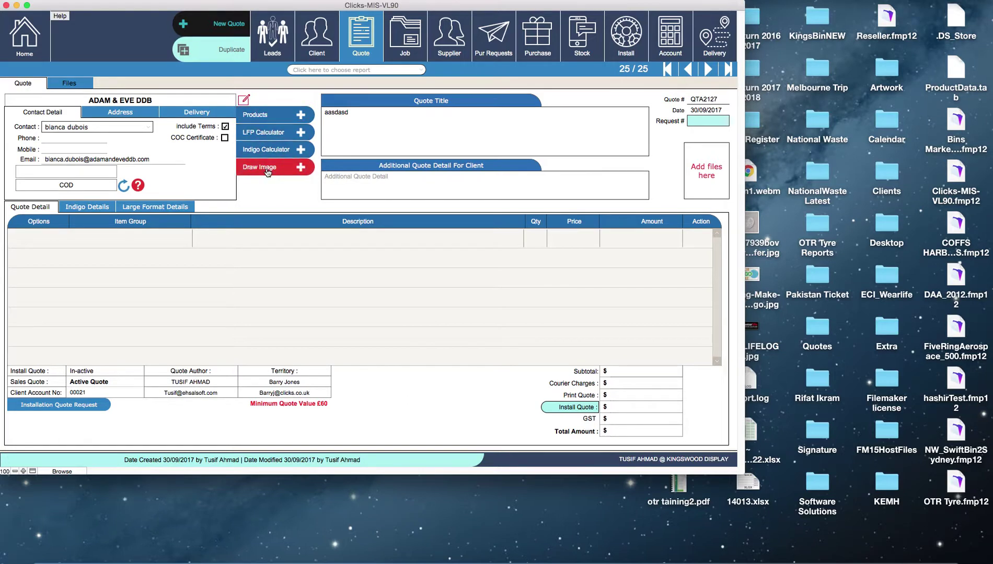
- View the Products list available for quote items and close it
click(270, 120)
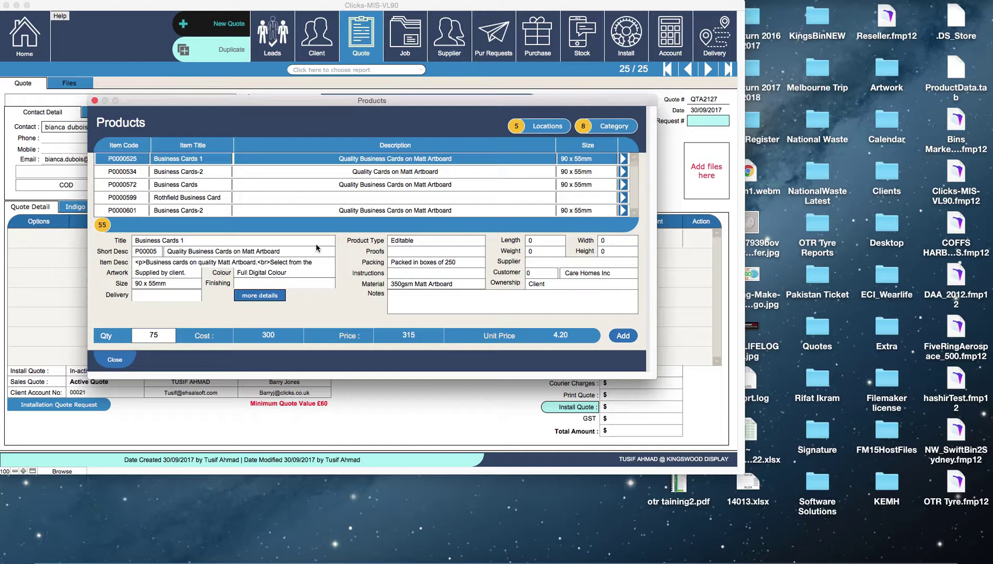
click(116, 360)
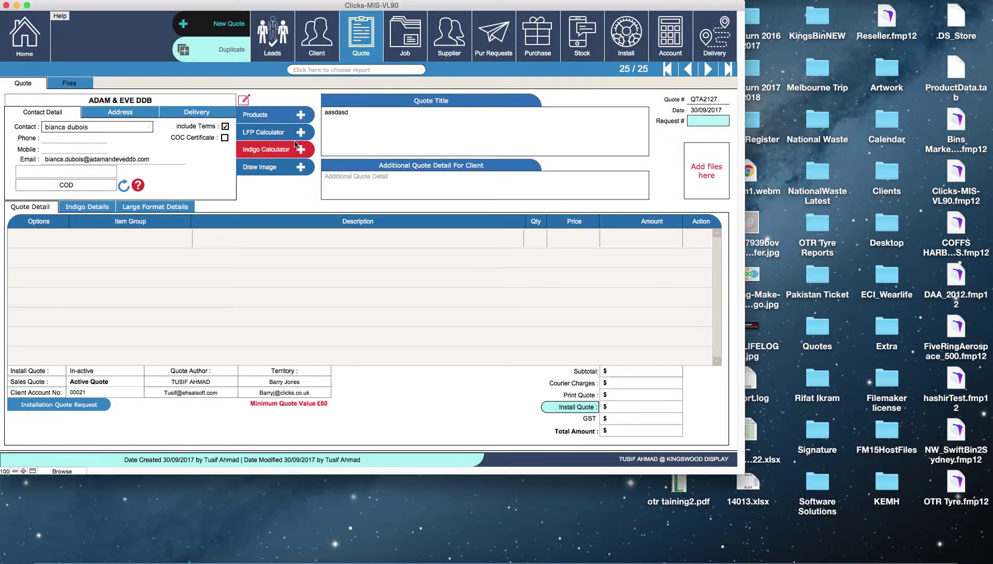
- Add a wide-format item to the quote with the LFP Calculator, using item group banners and description aasdasd
click(269, 135)
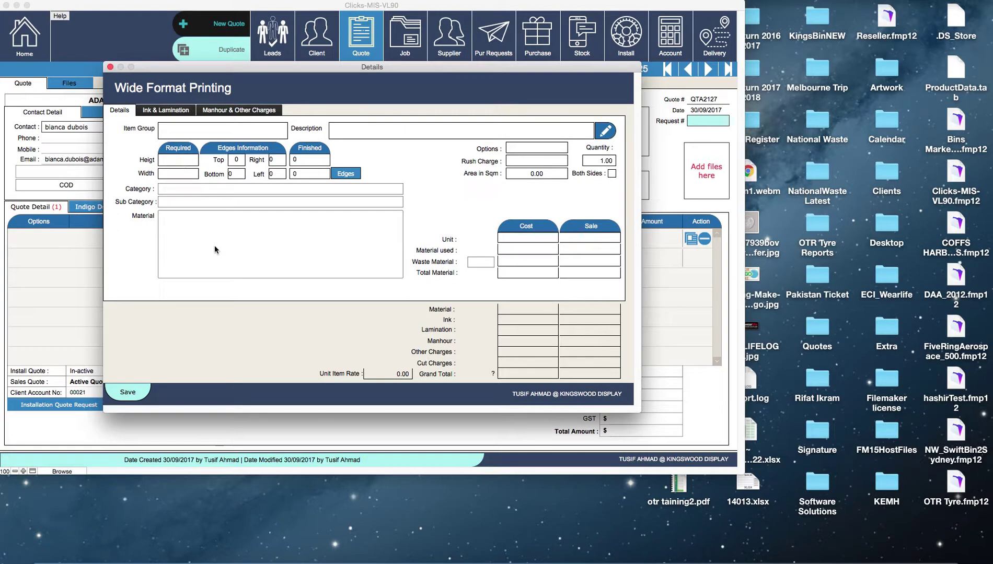
click(180, 130)
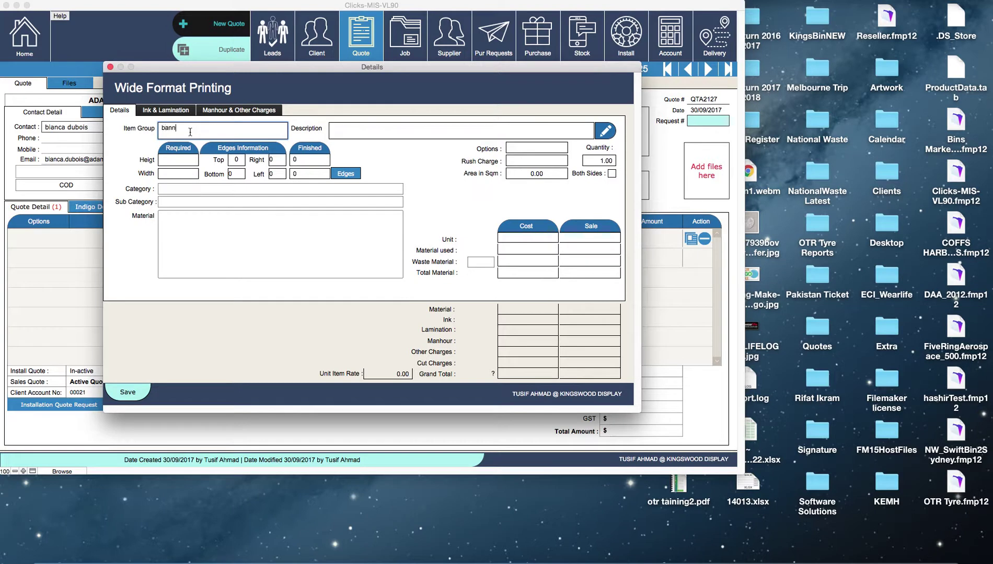
text(banners)
click(501, 134)
text(aasdasd)
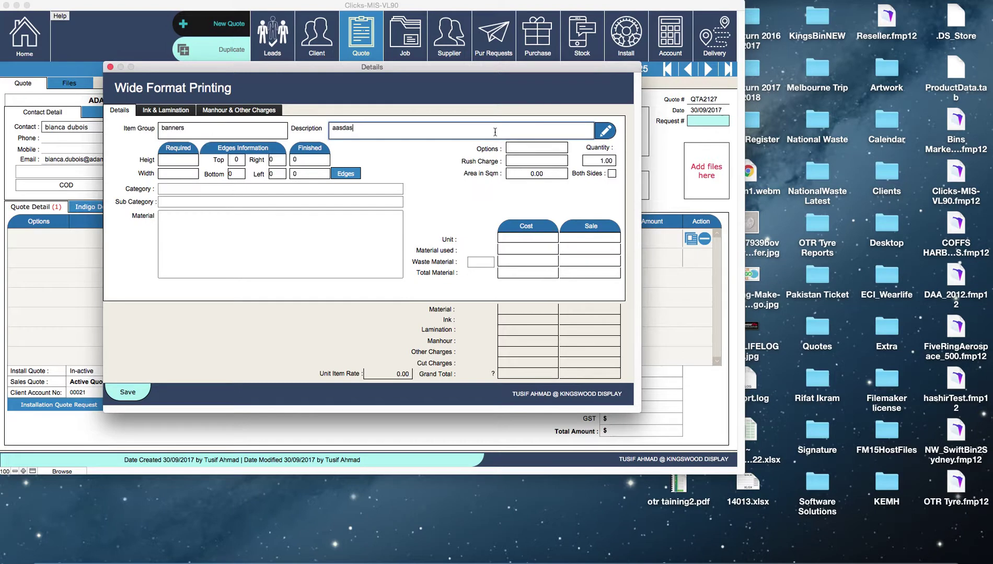
click(386, 155)
- Set the item's required height to 2000 and width to 1200, and apply the testing edge type with 100 per side
click(189, 158)
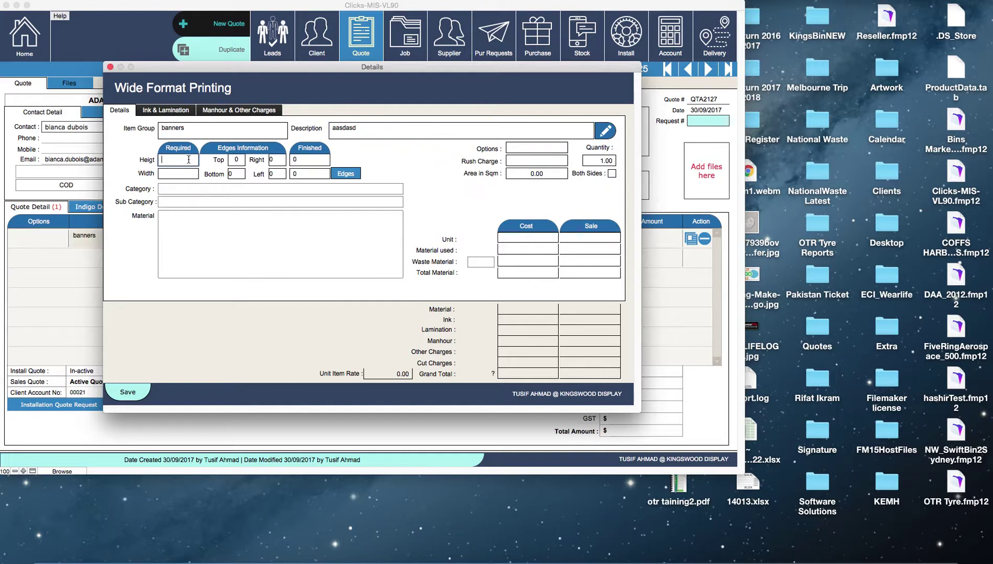
text(2000)
click(183, 171)
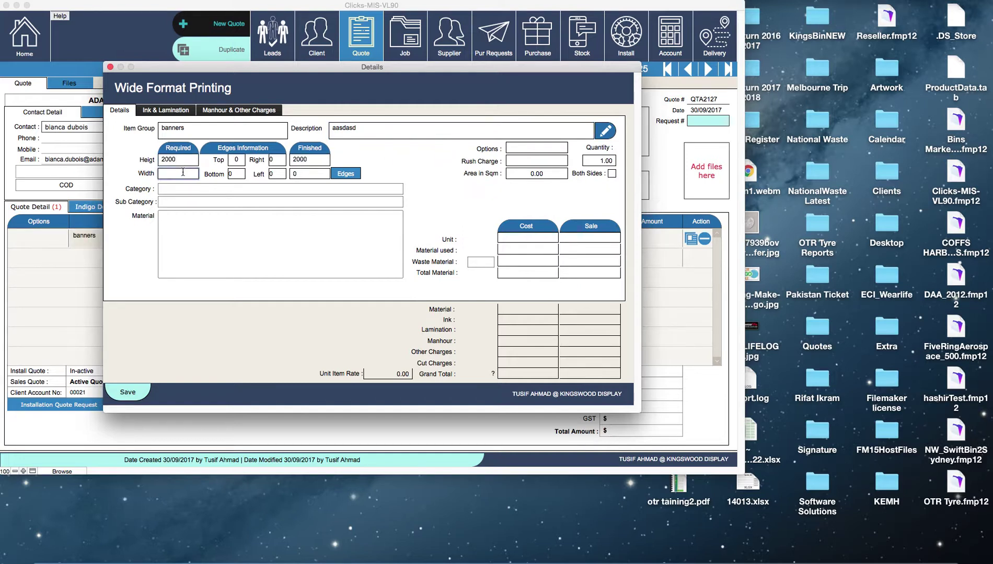
text(1200)
click(142, 156)
click(344, 174)
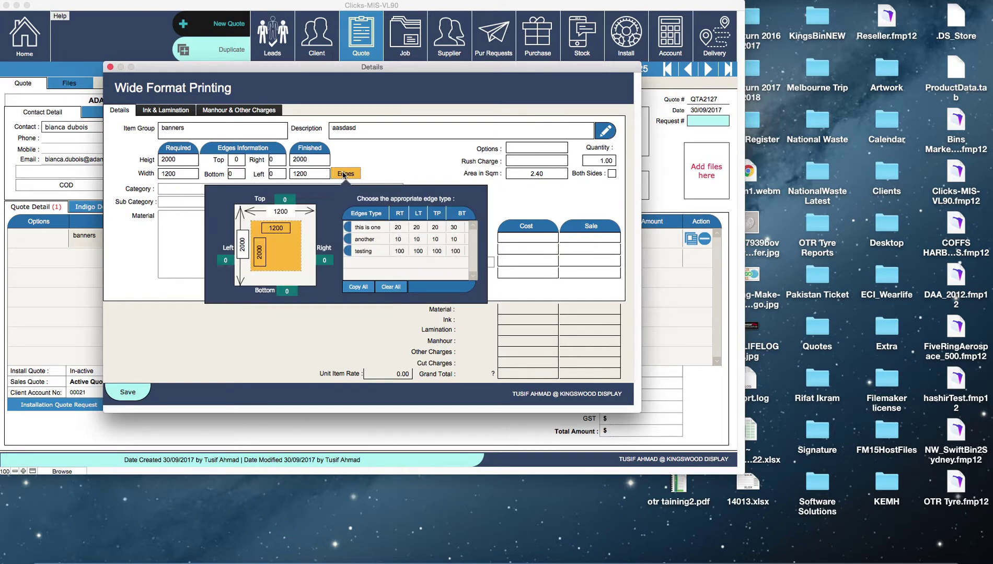
click(348, 252)
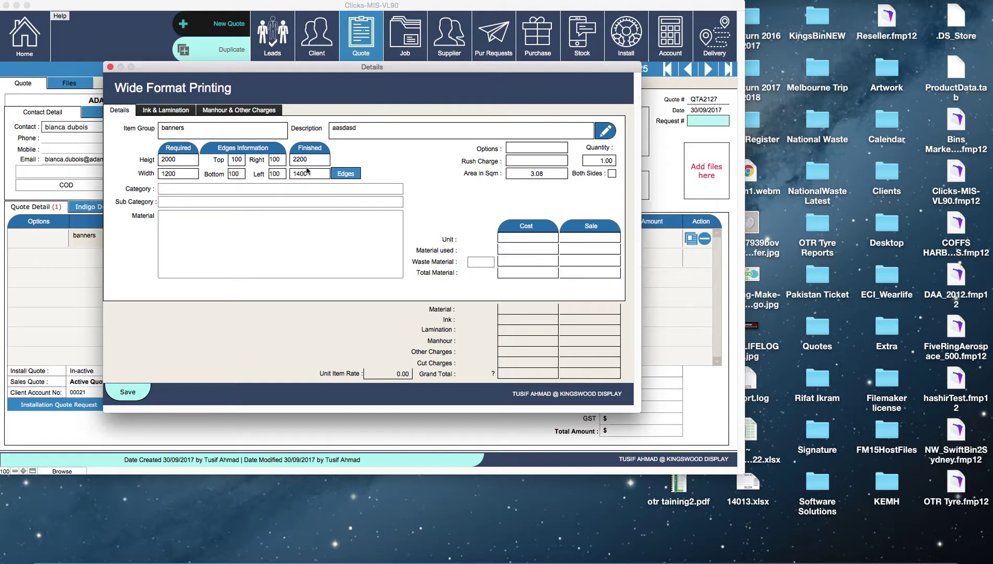
- Choose category Poster Printing, sub category Posters and material Large format Paper P3372 Rocket Photo Paper (36")
click(251, 190)
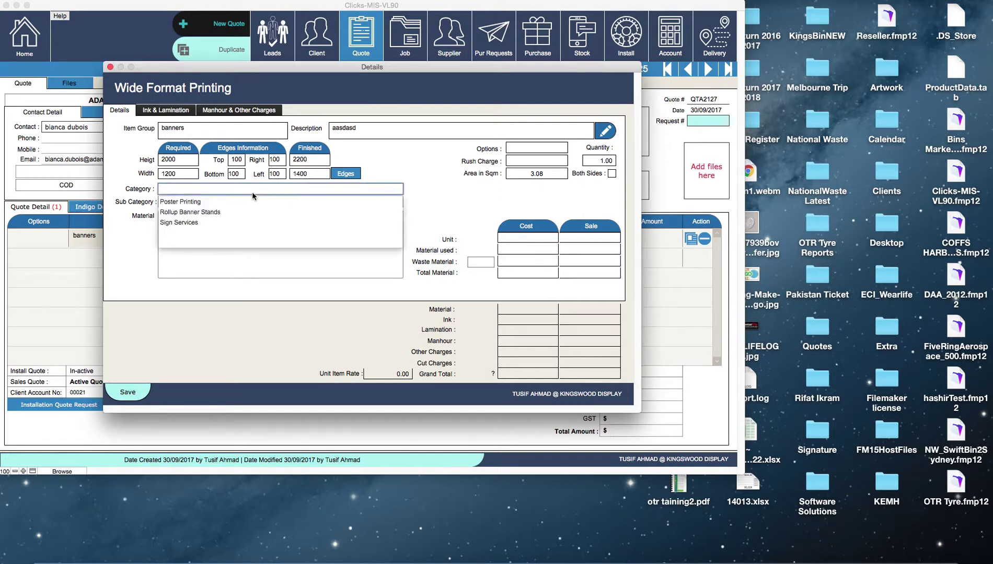
click(184, 203)
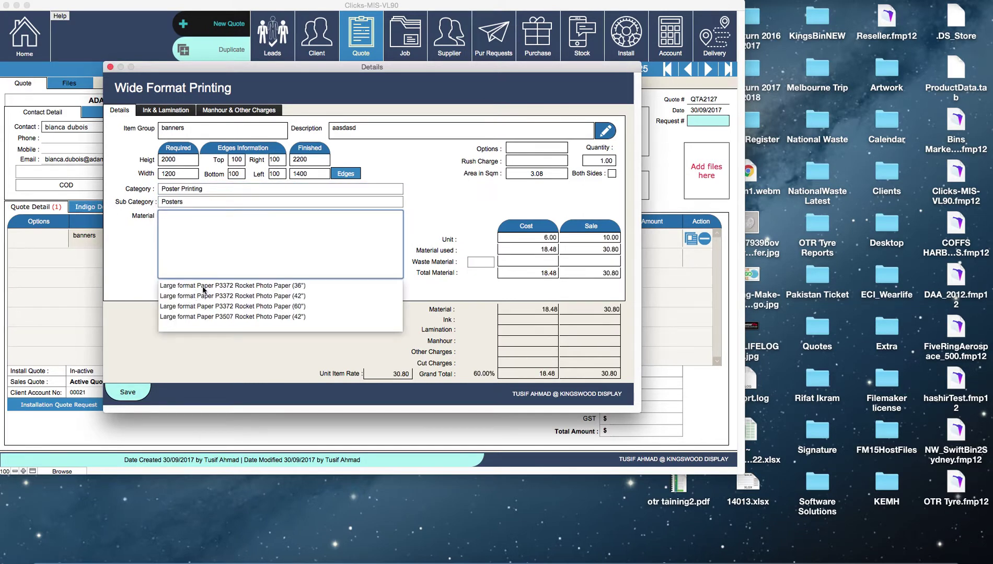
click(202, 286)
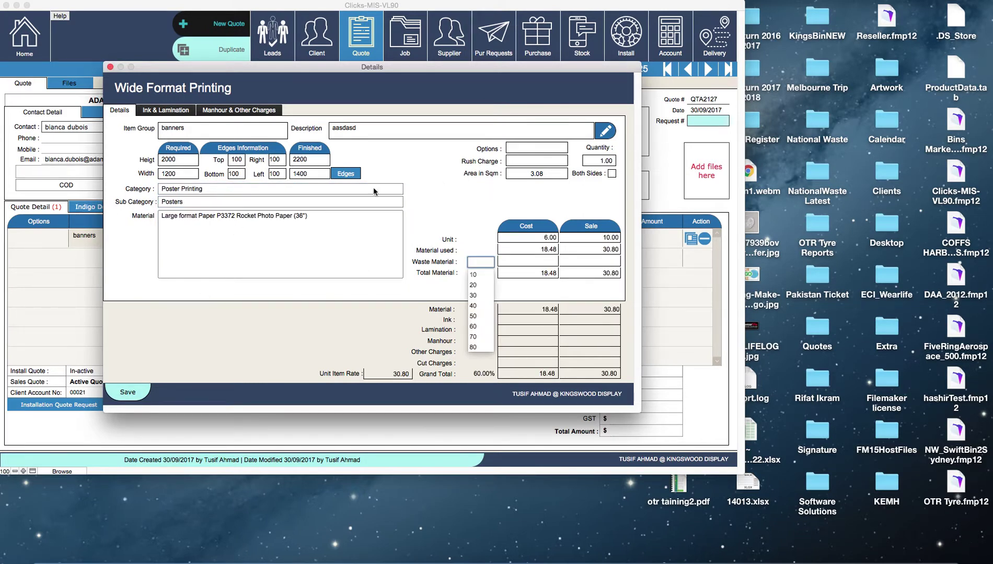
click(432, 212)
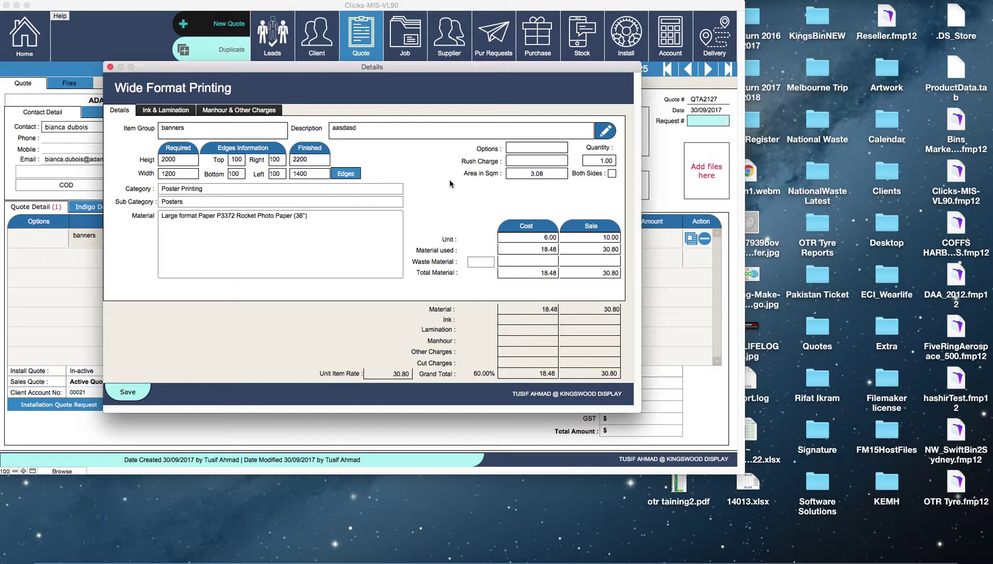
- Look at the item's Options choices and set its waste material to 10%
click(530, 148)
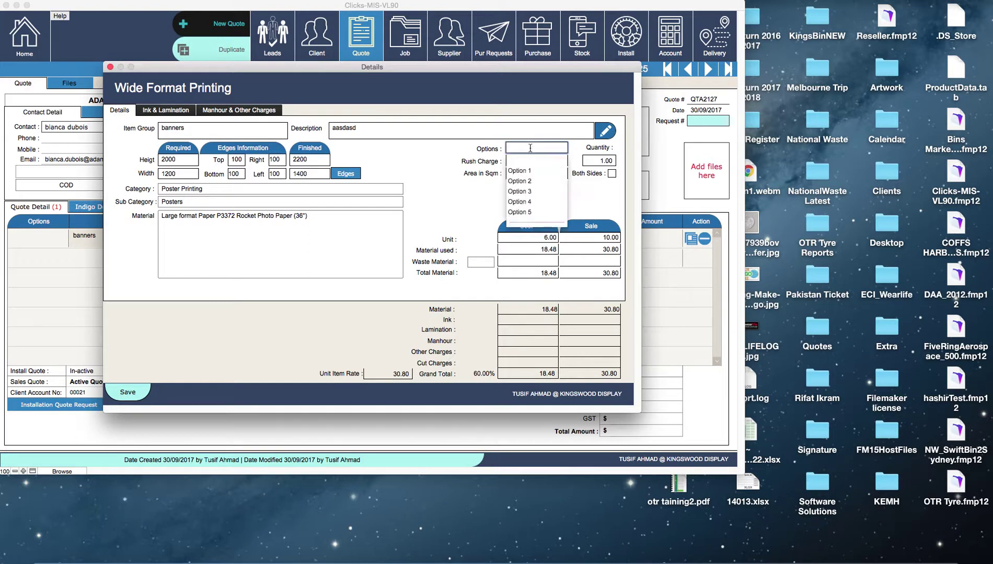
click(423, 171)
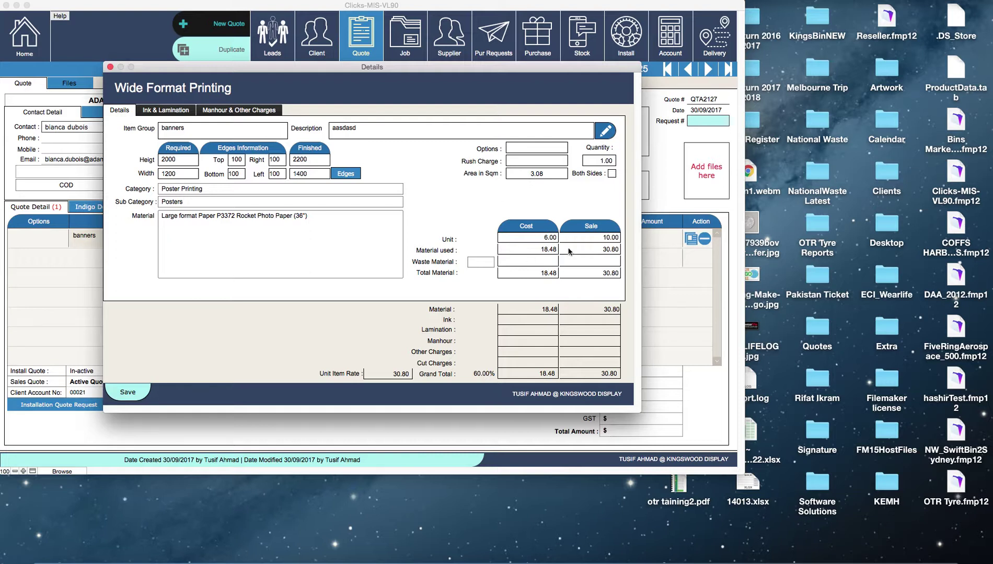
click(487, 264)
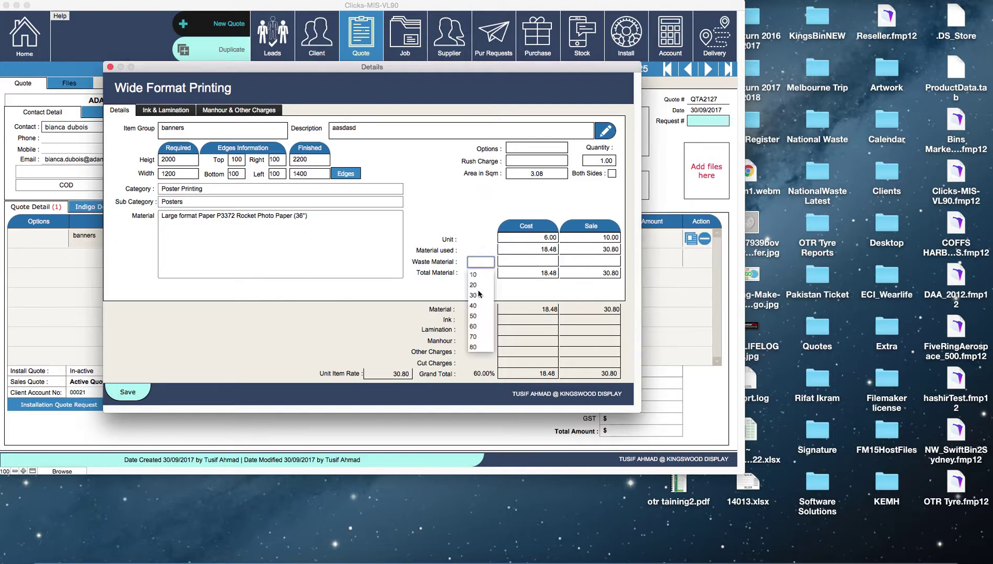
click(481, 281)
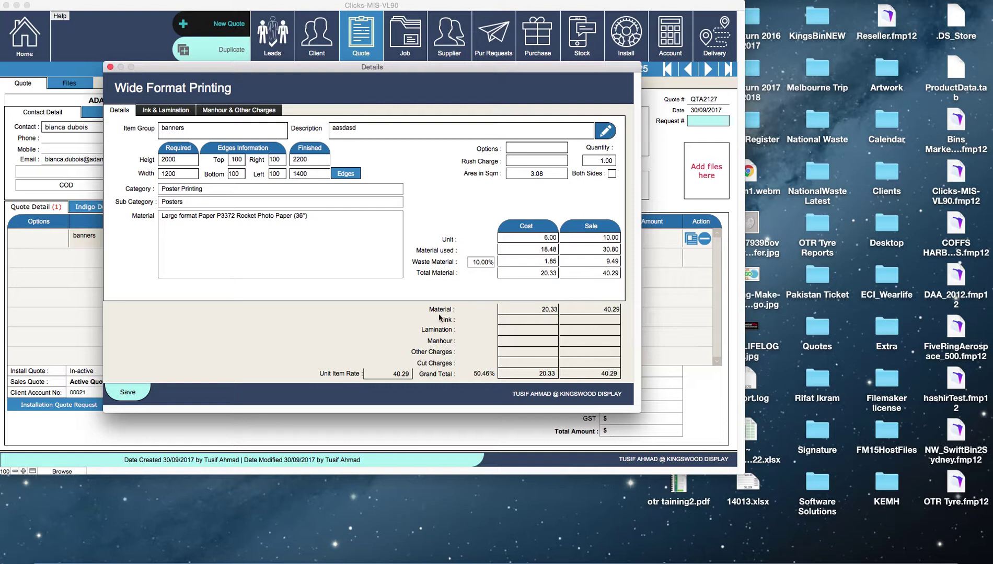
- Assign the HP L25500 - InkJet Roll Printer 60" to the banners item and check its speed and resolution fields
click(149, 111)
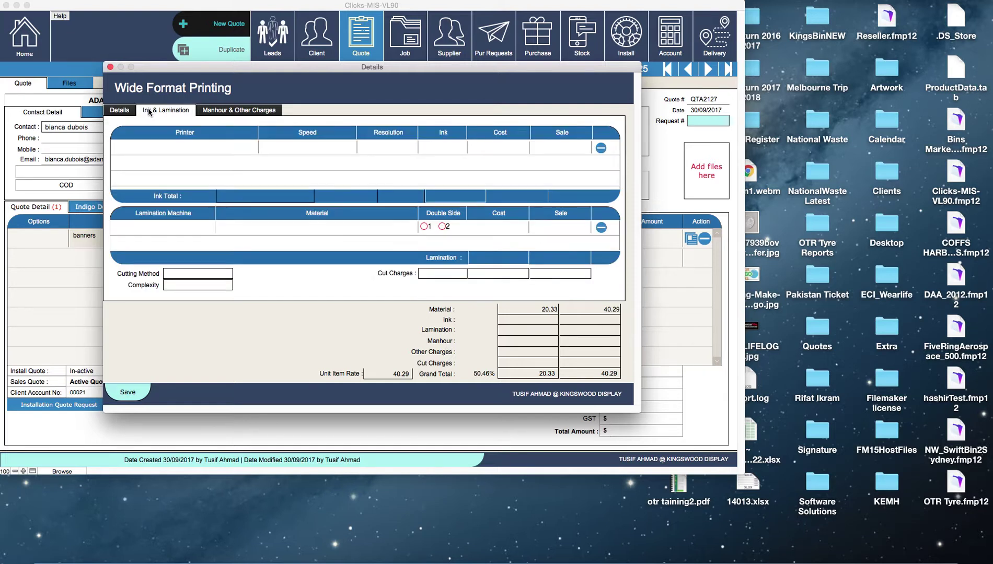
click(178, 149)
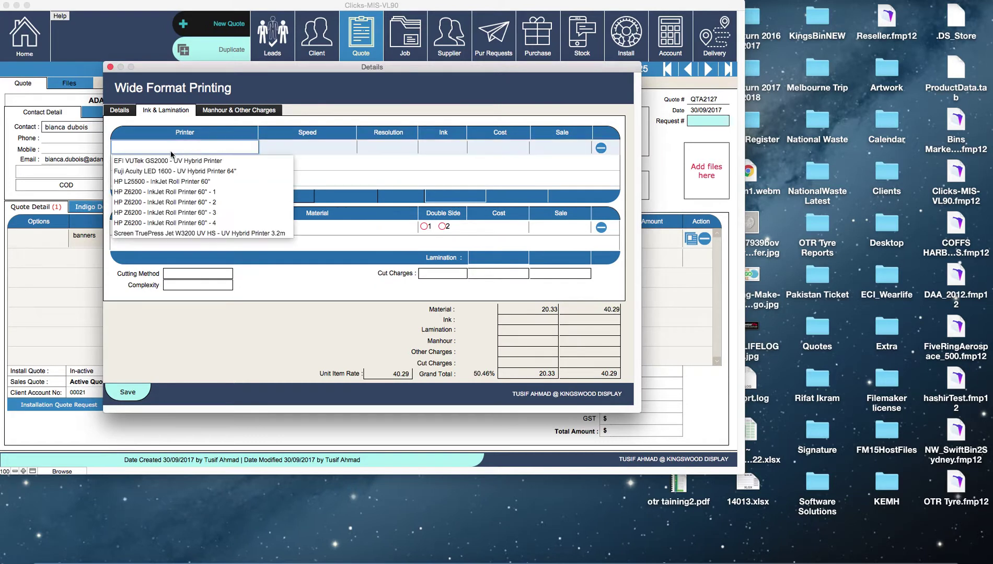
click(167, 182)
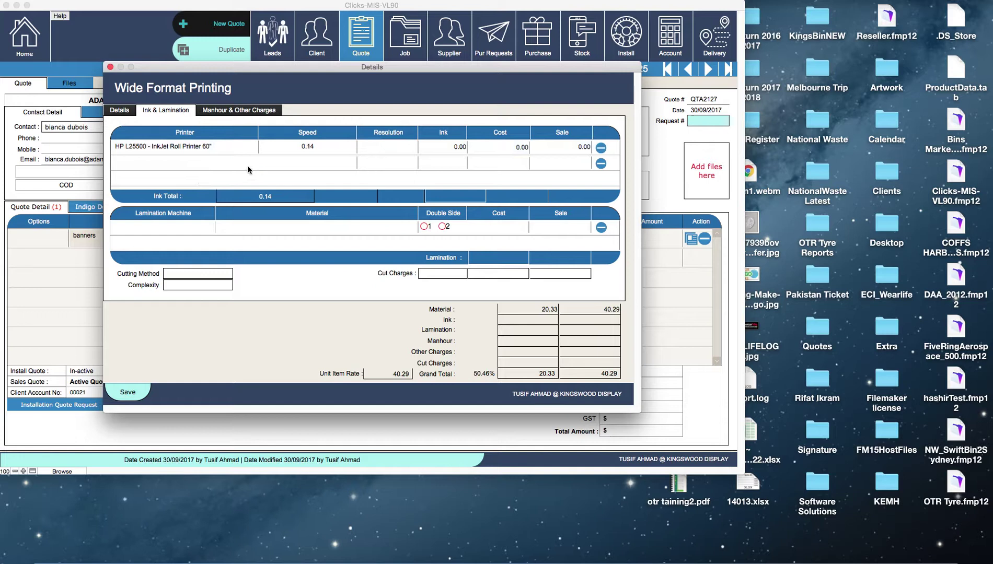
click(314, 147)
click(290, 168)
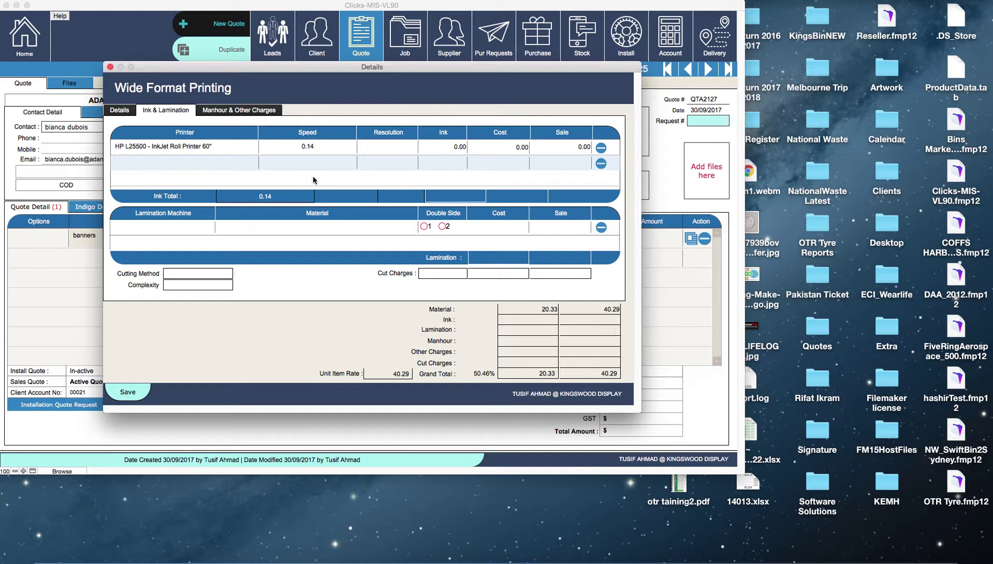
click(349, 174)
click(389, 149)
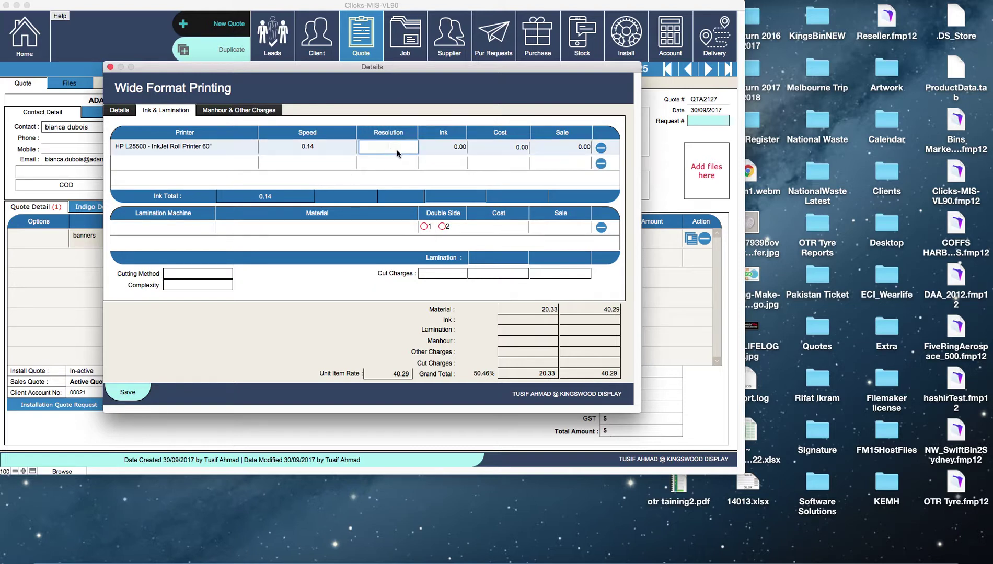
click(363, 171)
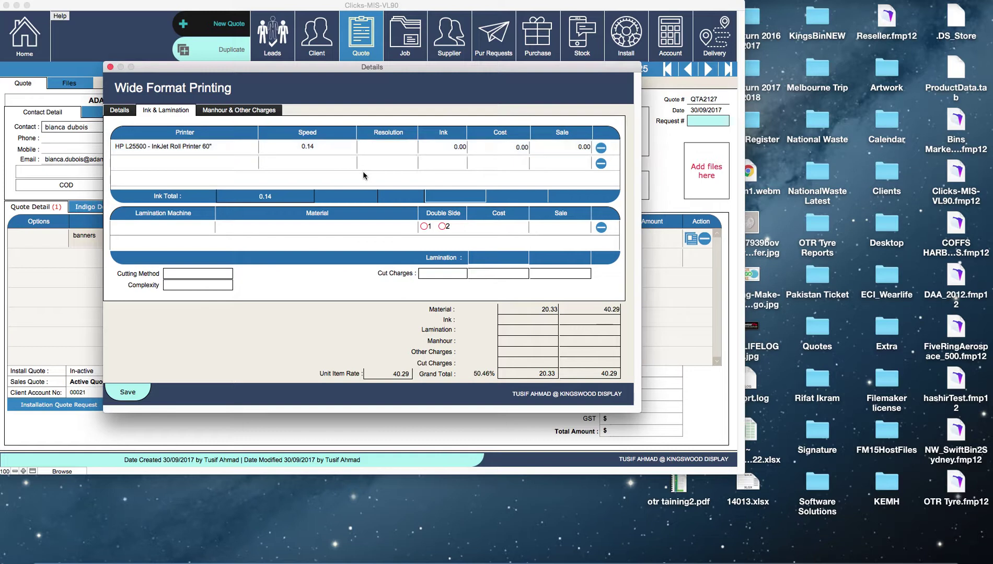
- Add the Sallmetall Laminator 2m as the item's lamination machine
click(165, 225)
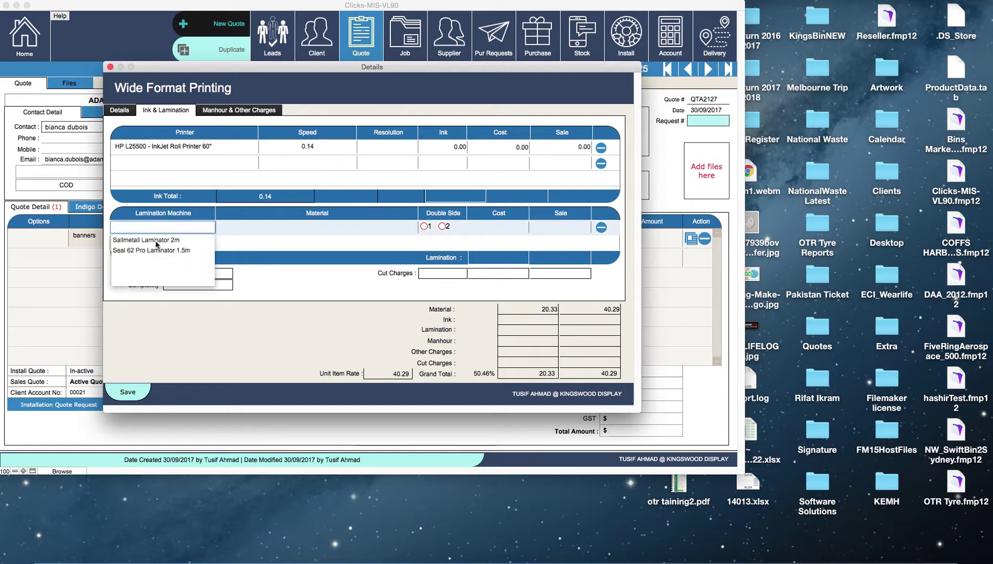
click(155, 244)
click(191, 245)
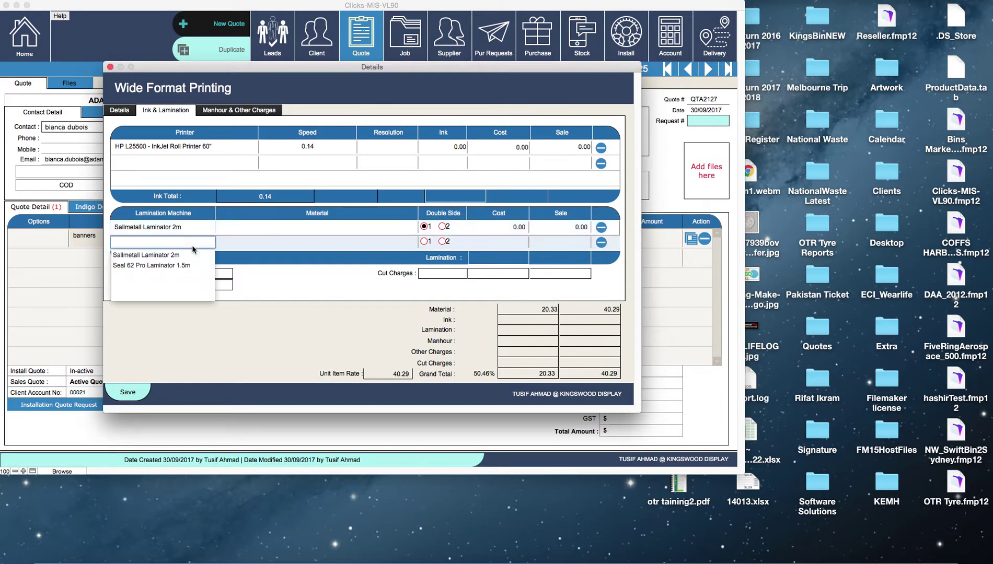
click(290, 280)
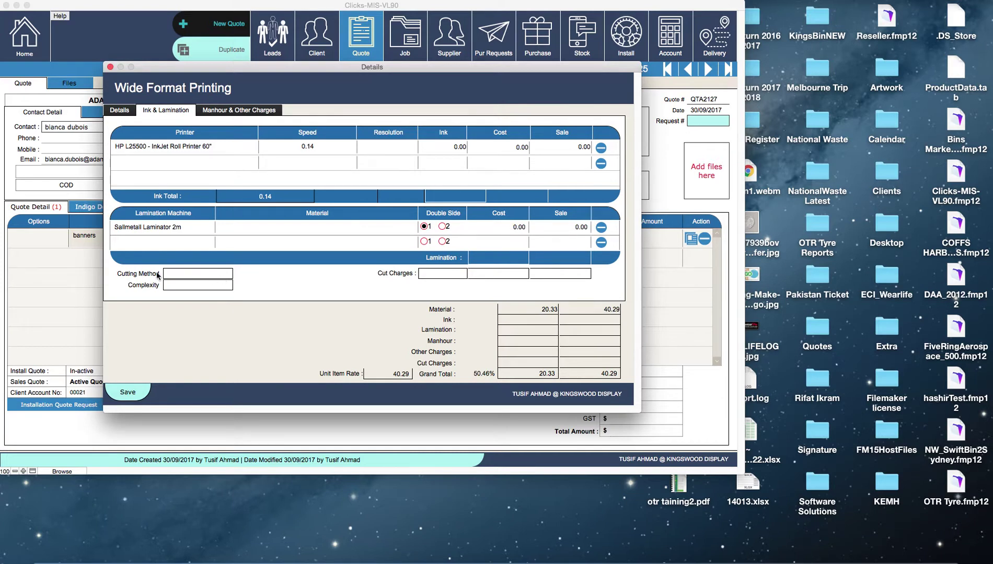
- Set the item's cutting method to CNC with Simple complexity
click(193, 274)
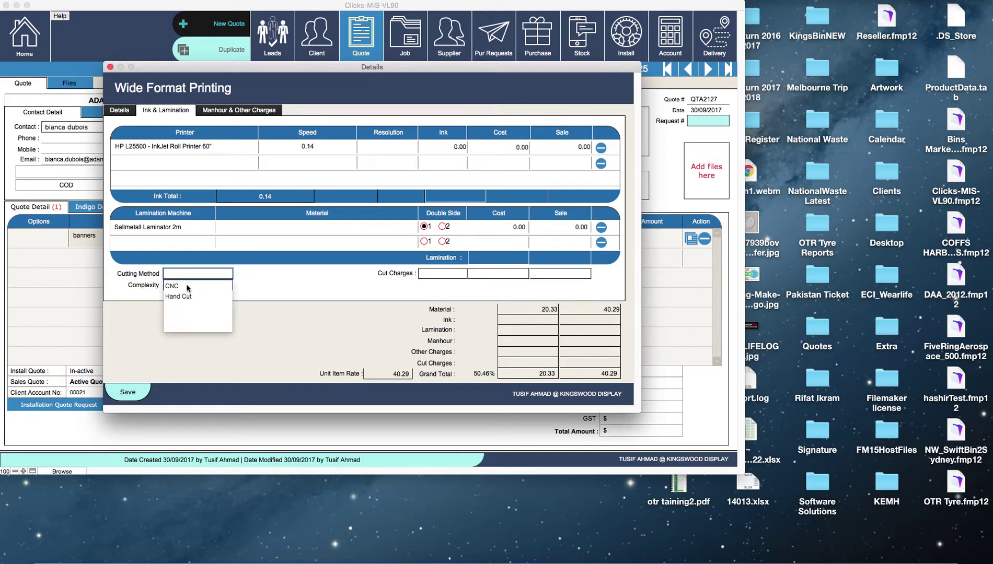
click(187, 287)
click(187, 287)
click(191, 297)
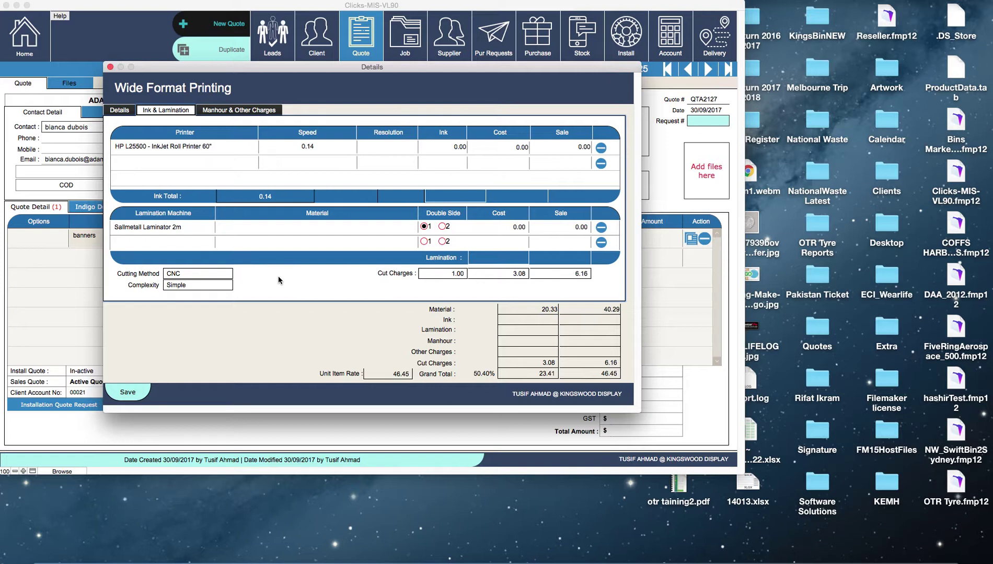
click(278, 276)
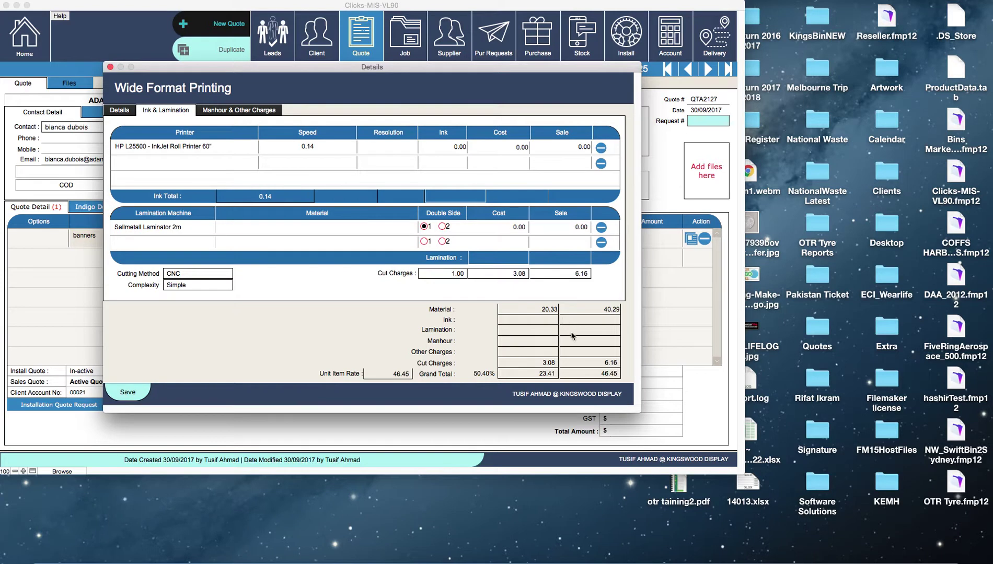
- Check the position choices for the item's manhours and save the wide format costing to the quote
click(233, 112)
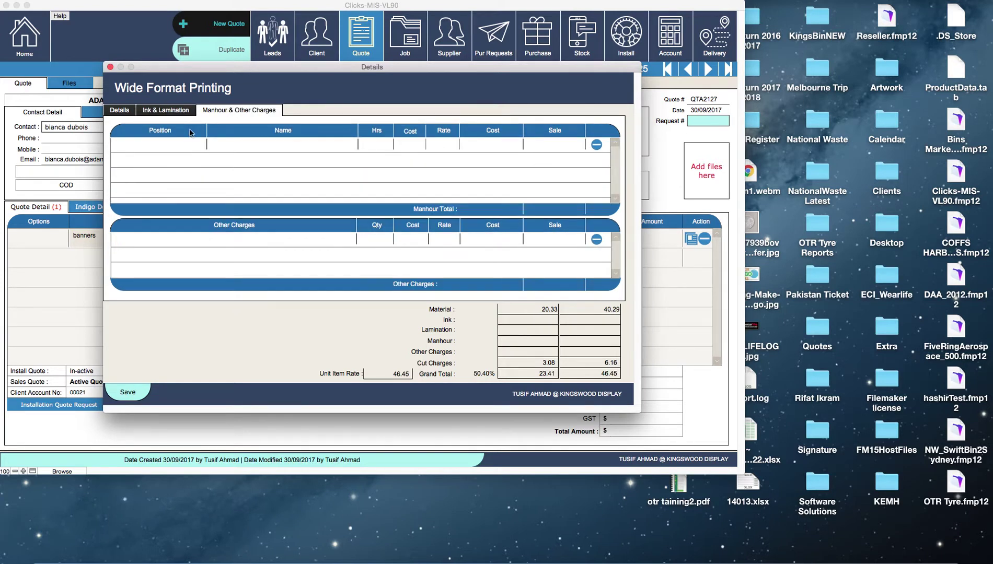
click(177, 146)
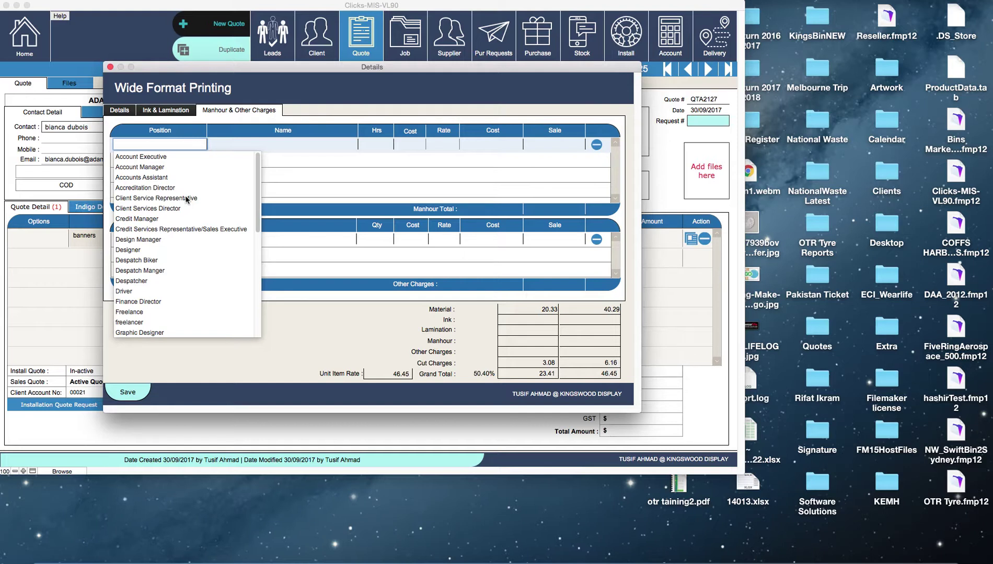
click(315, 320)
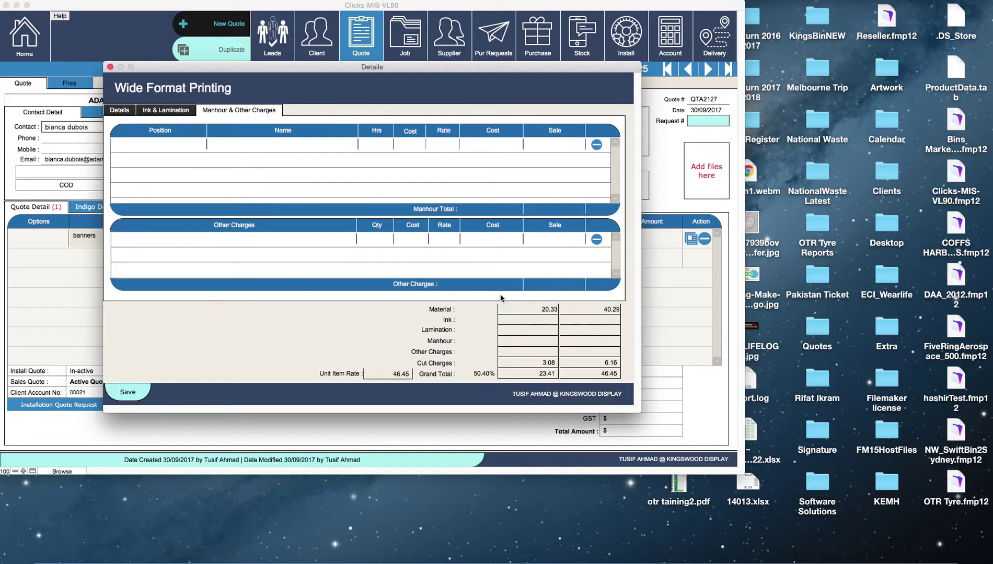
click(123, 111)
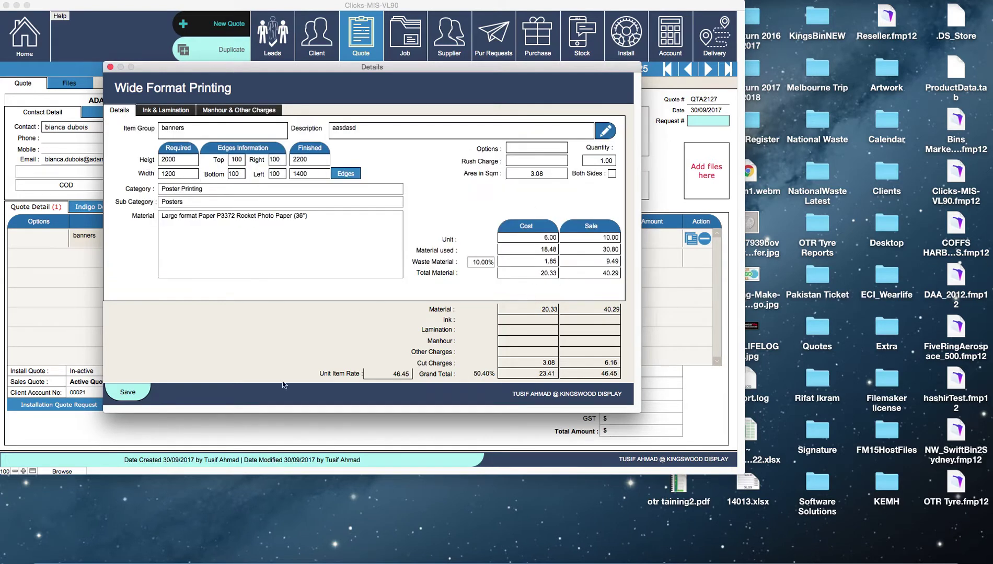
click(128, 391)
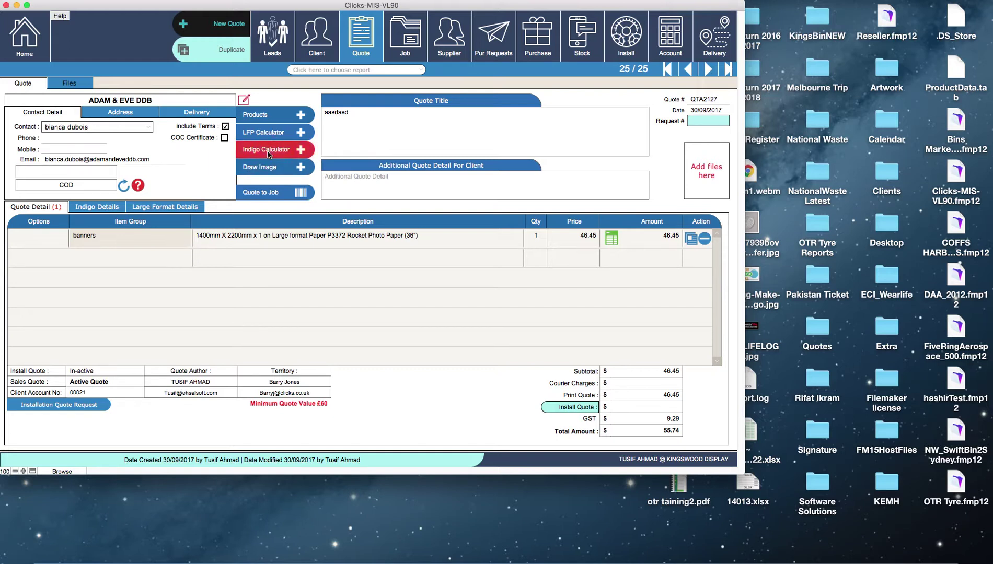
- Create a new image for the quote and draw a wide rectangle across the upper half of the canvas
click(268, 168)
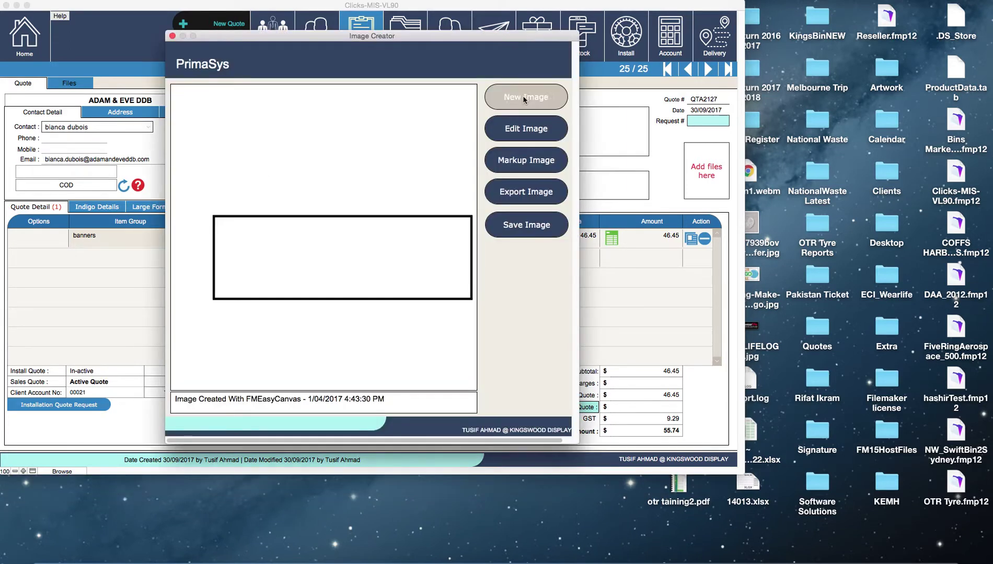
click(524, 98)
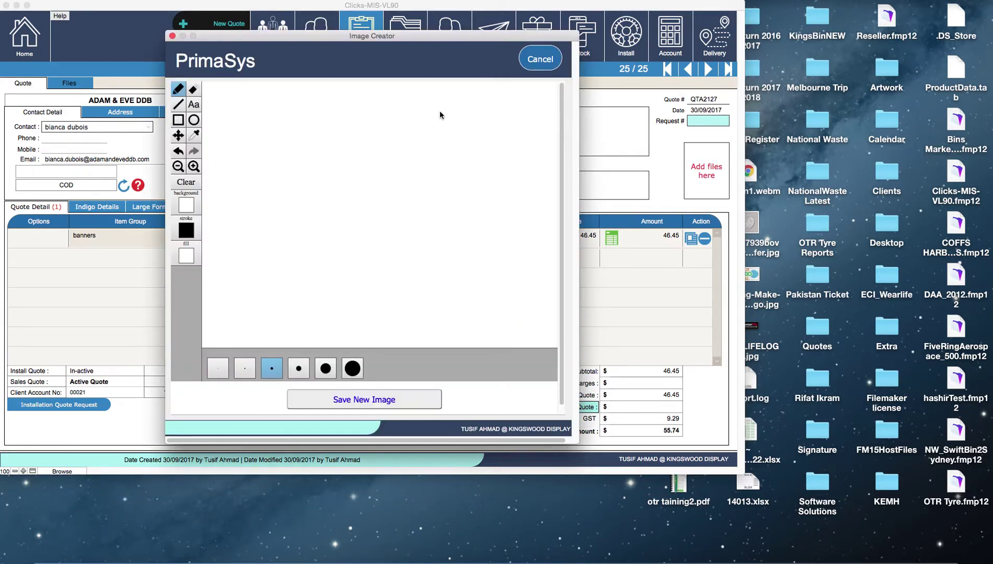
click(178, 120)
drag(242, 117, 528, 206)
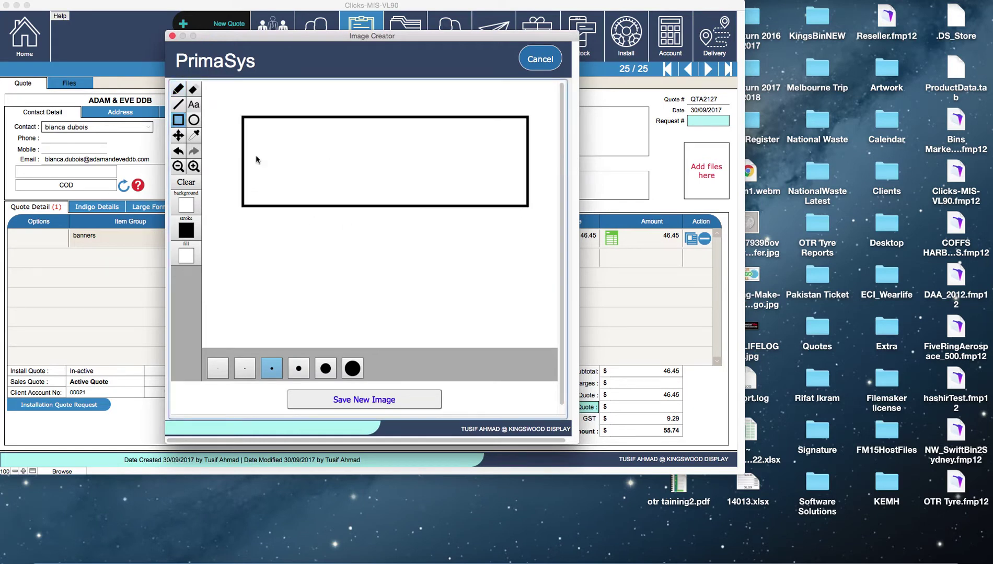
- Add the text label 1200 above the rectangle's top edge as its width
click(194, 104)
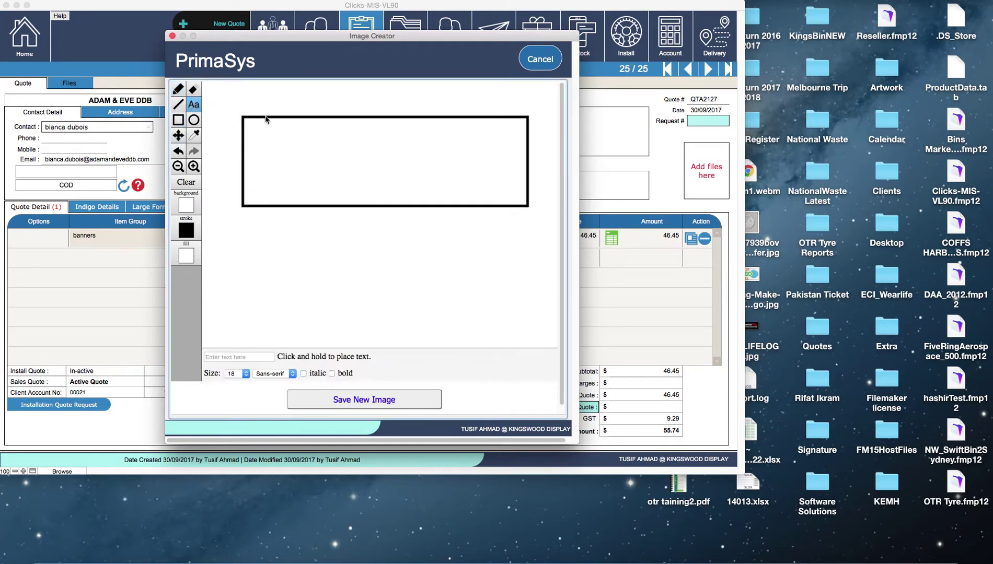
click(225, 357)
text(12)
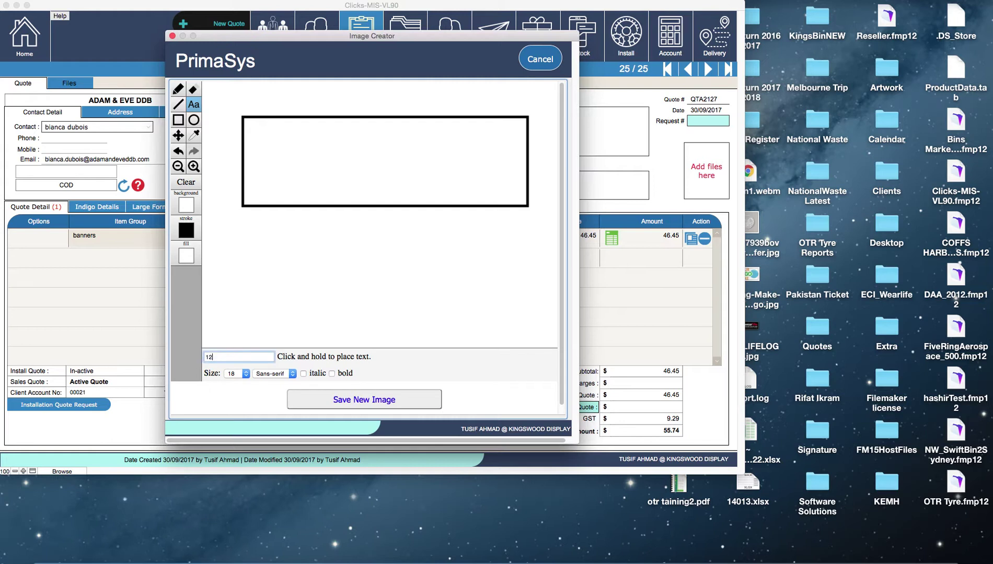
text(00)
drag(349, 110, 368, 111)
- Add the text label 100 beside the rectangle's left edge as its height
drag(234, 357, 191, 355)
text(100)
drag(319, 229, 215, 160)
- Save the new banner drawing and store it among the quote's files
click(356, 403)
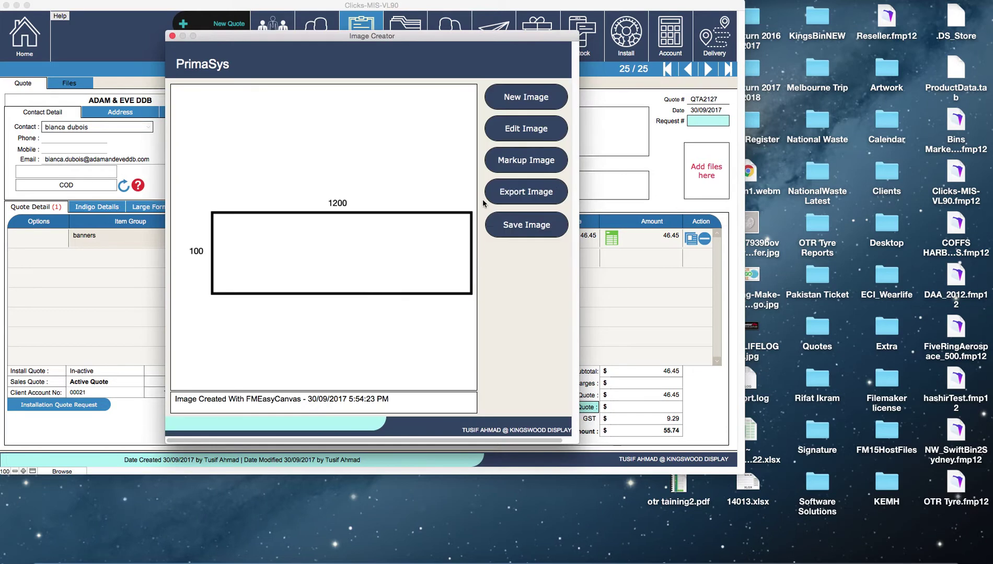
click(529, 227)
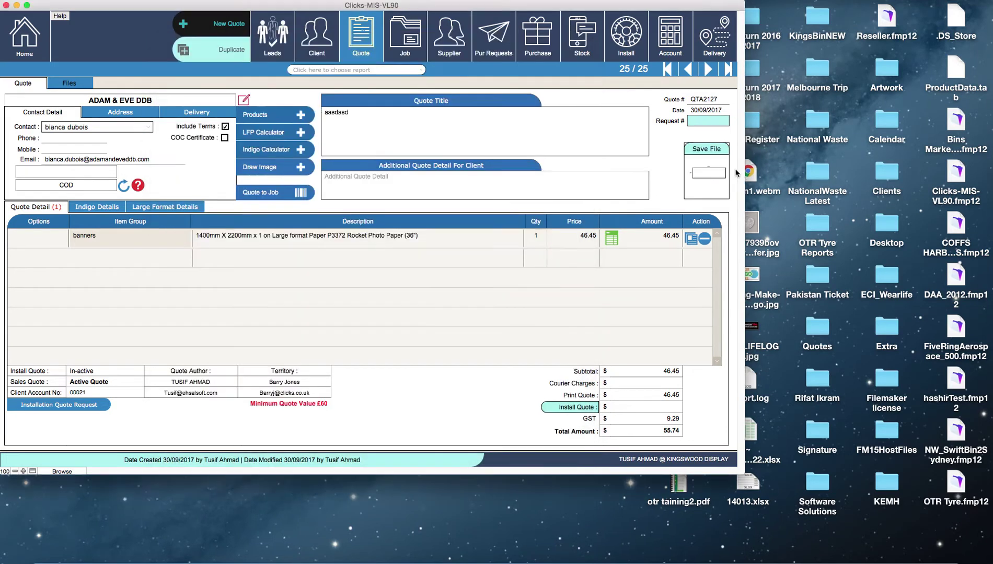
click(712, 149)
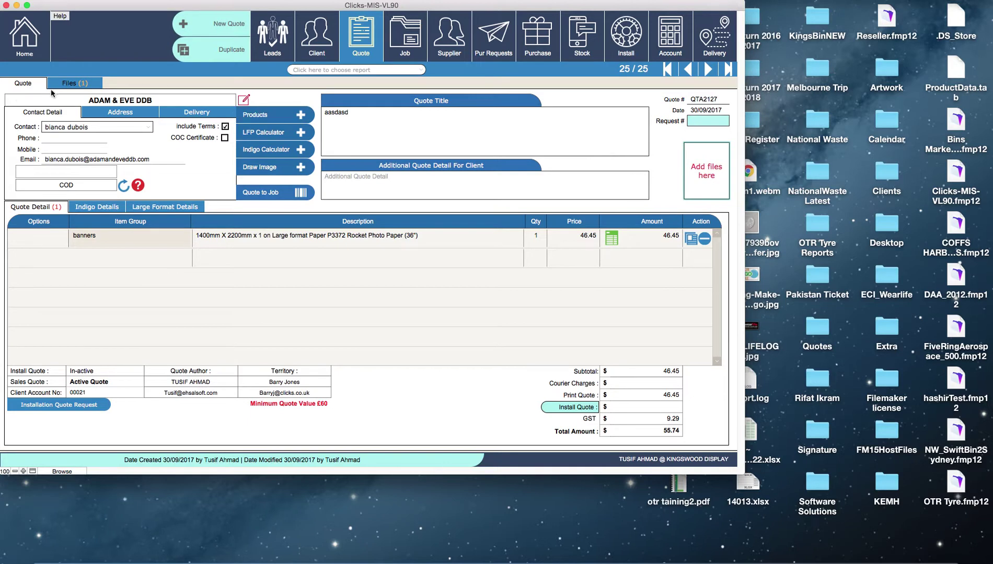
- Look at the drawing in the quote's Sales files and read the quote screen's help overlay
click(53, 83)
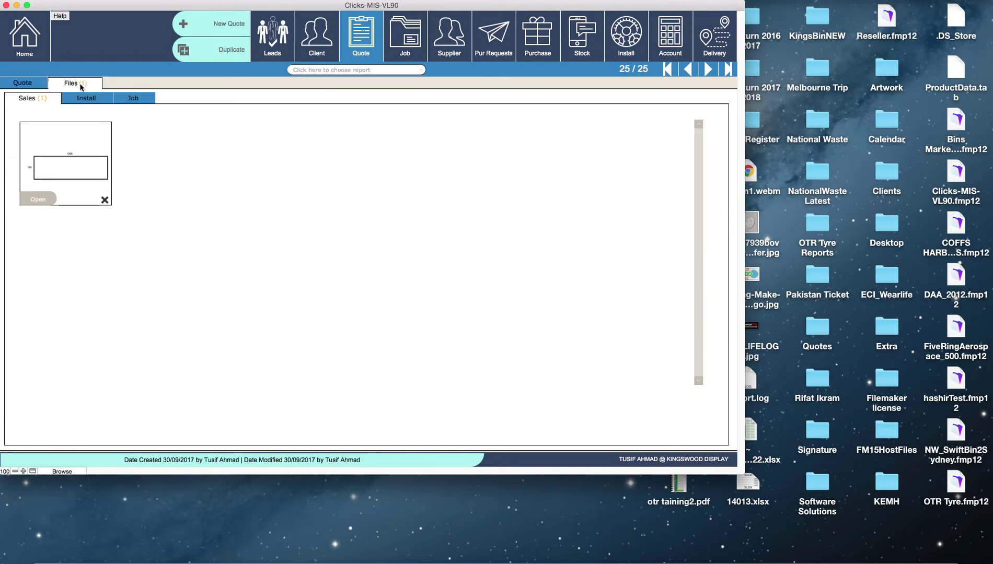
click(26, 84)
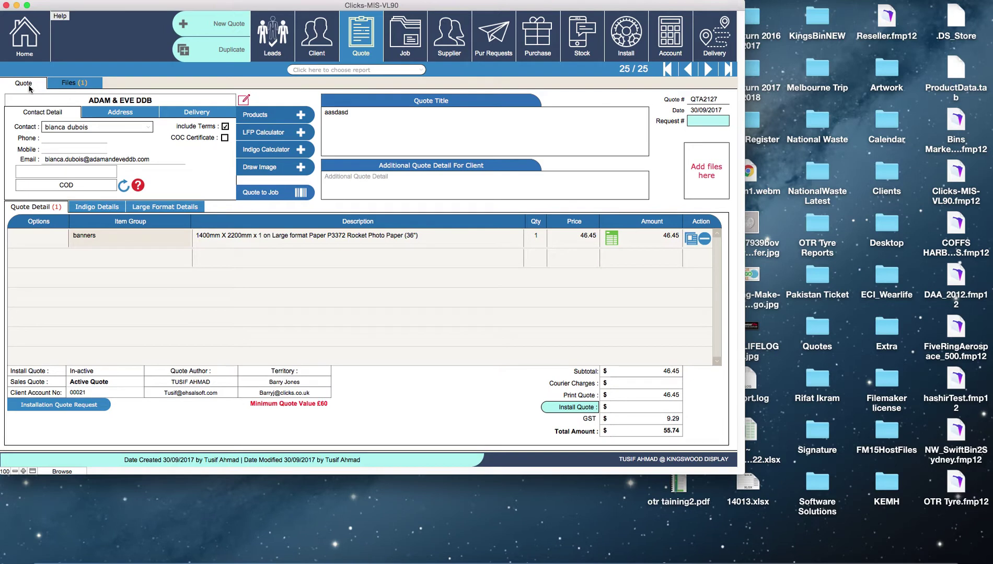
click(58, 16)
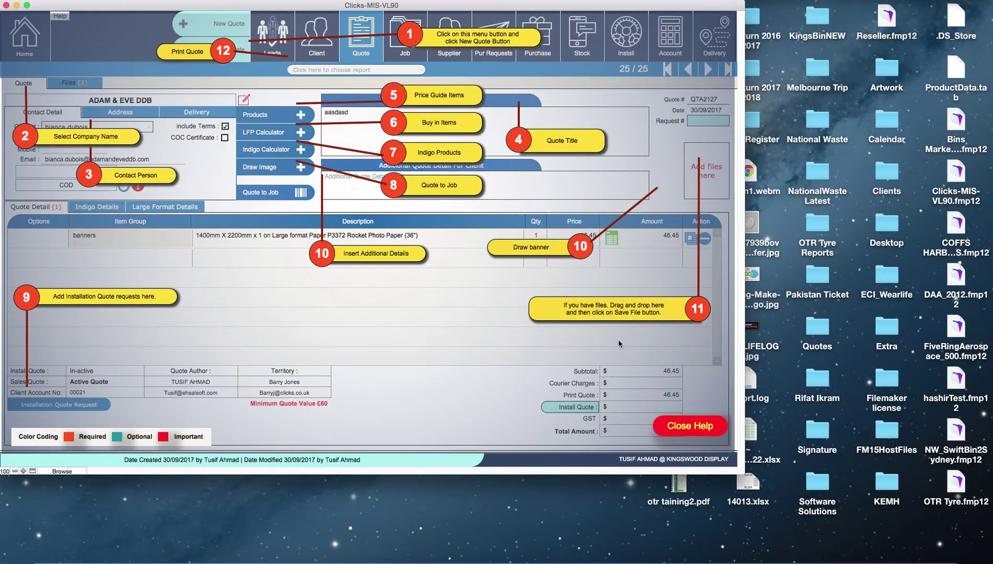
click(701, 437)
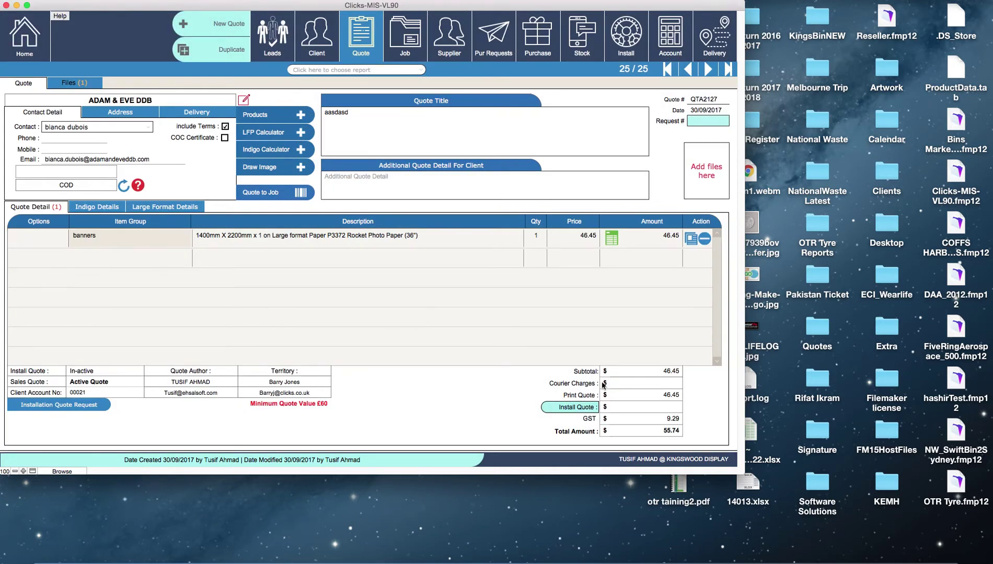
- Show all jobs and open the BEIERSDORF UK LTD job to view its workload
click(401, 43)
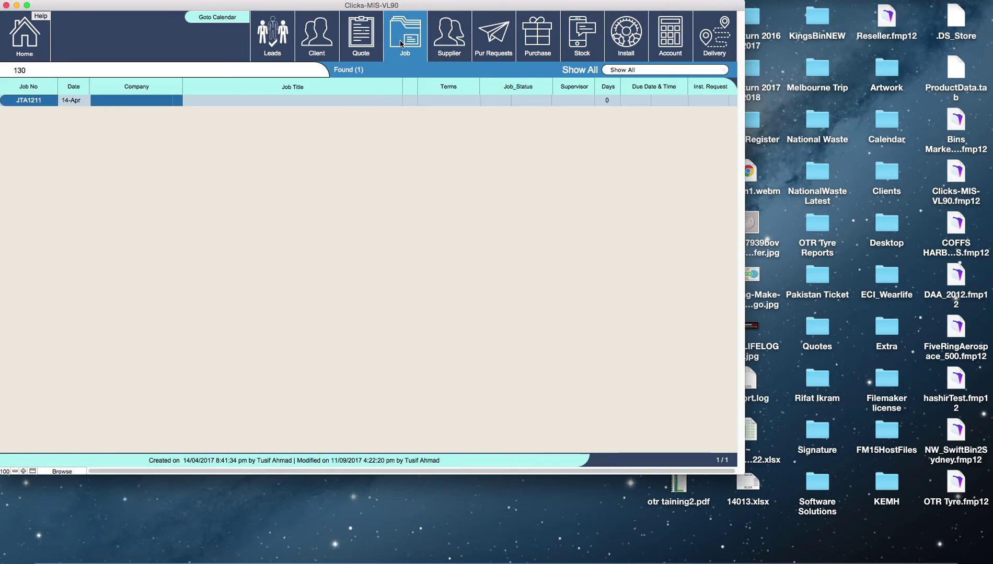
click(581, 71)
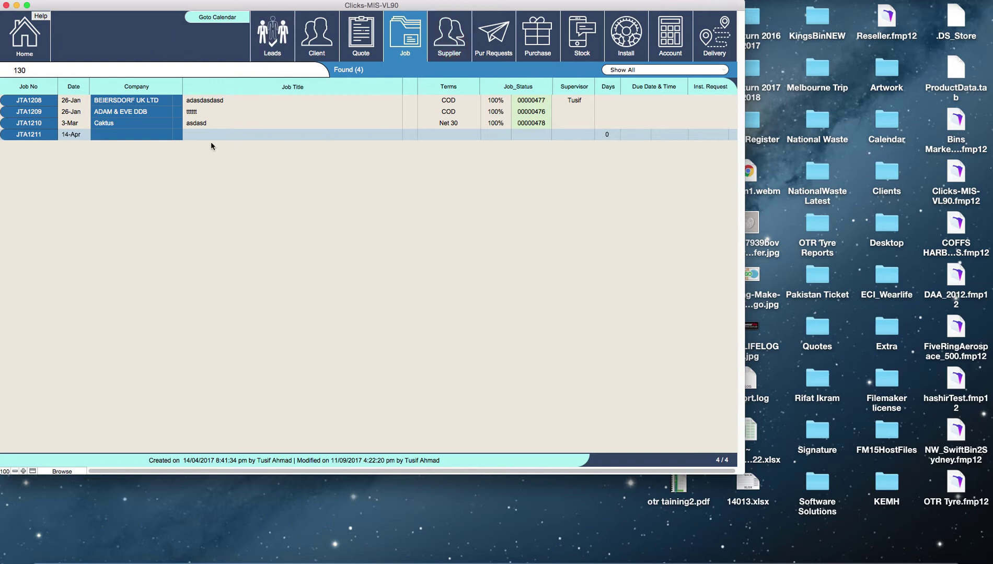
click(19, 100)
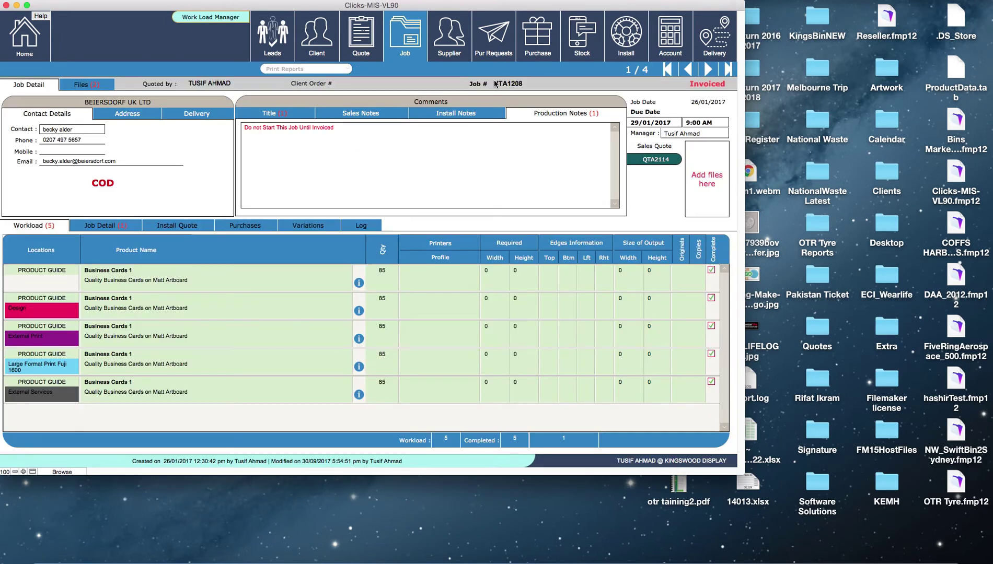
- Open the supplier record of THE RED CON to view its details
click(446, 39)
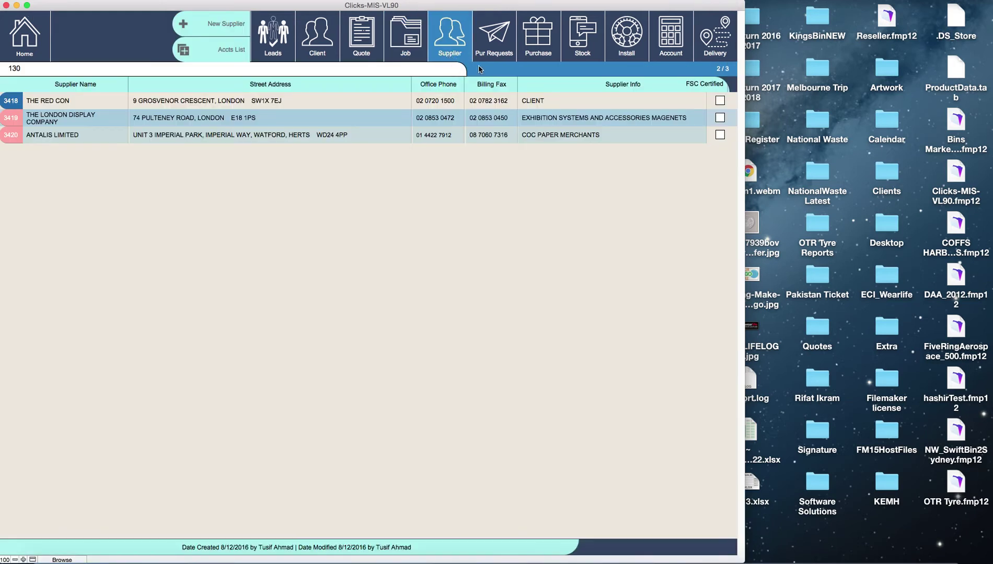
click(7, 107)
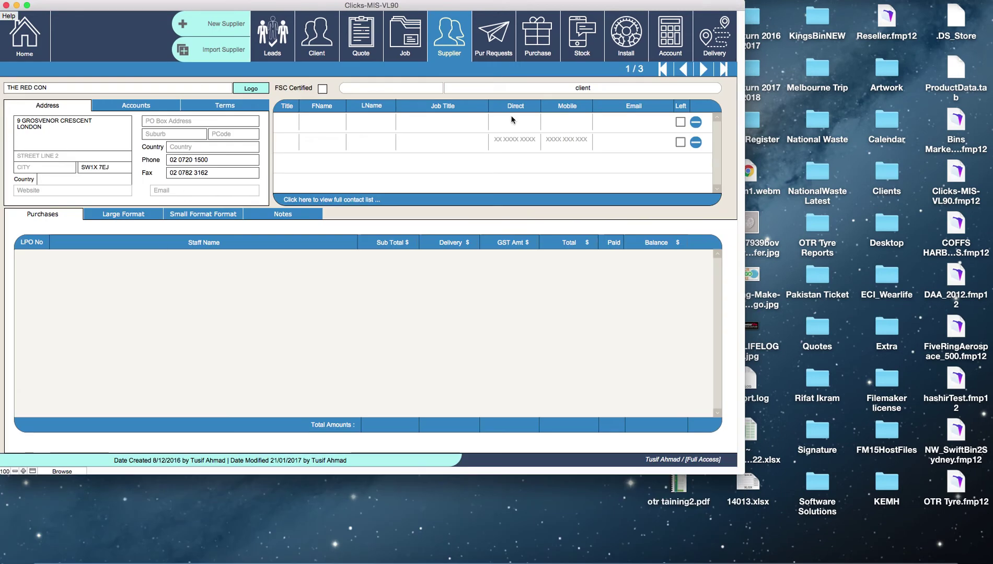
- Look through the purchase requests, the purchase order screen and the stock receive register
click(489, 41)
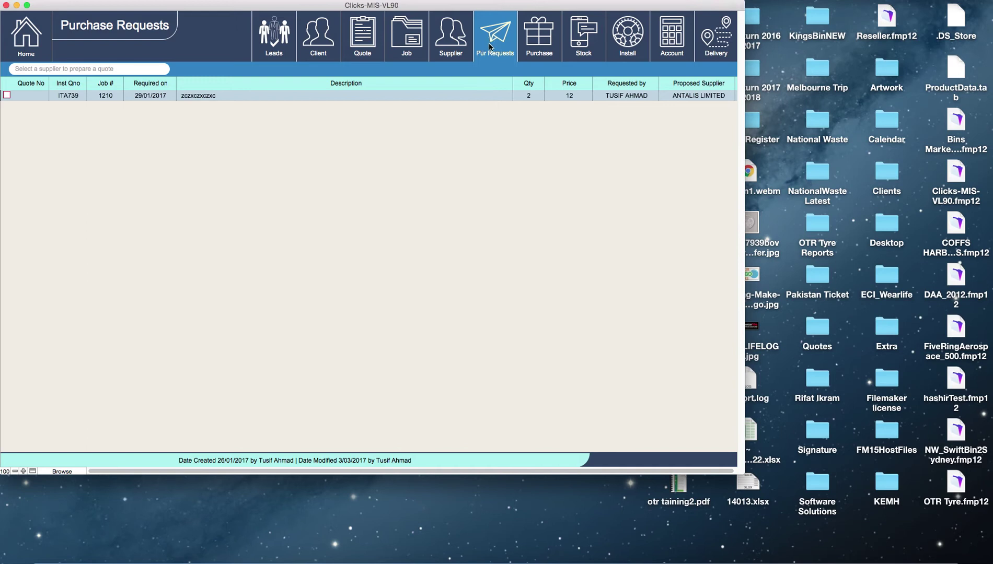
click(540, 30)
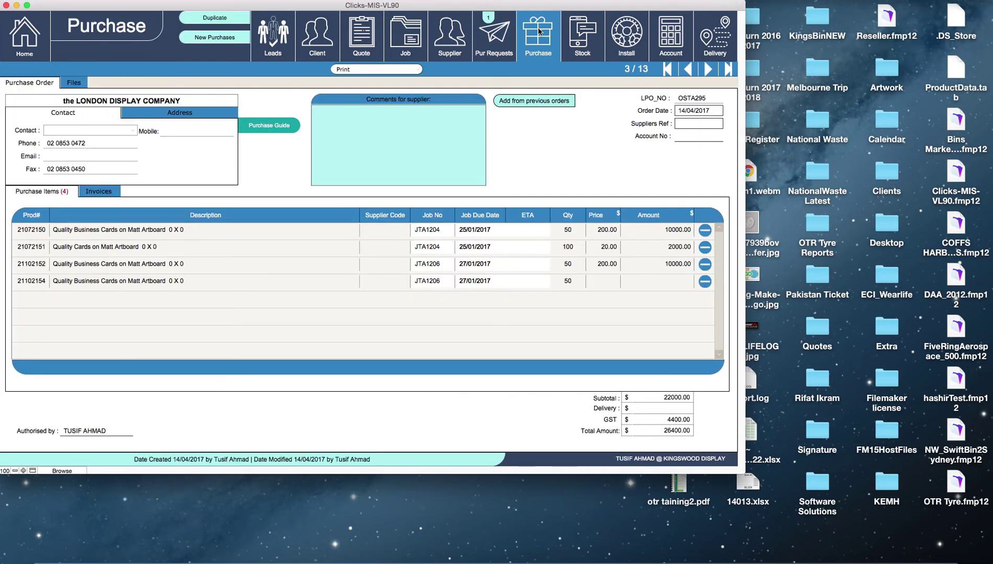
click(578, 42)
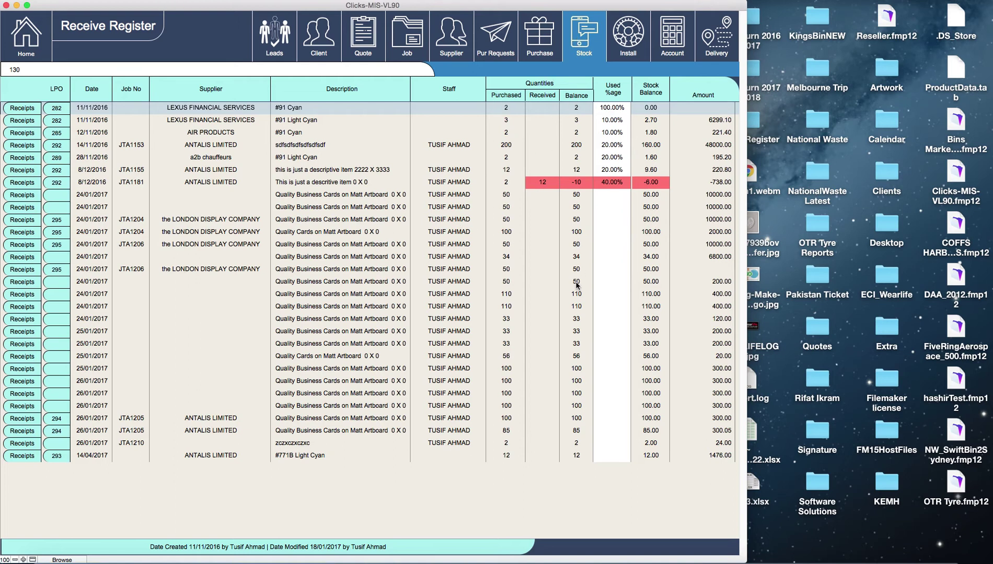
- Look through the Install, Account and Delivery modules and return to the Home dashboard
click(629, 36)
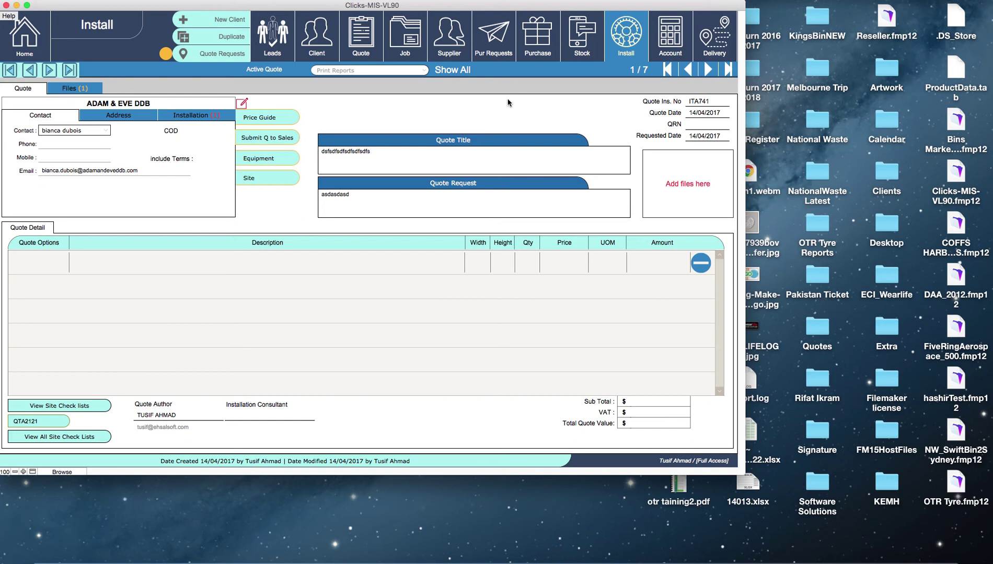
click(672, 37)
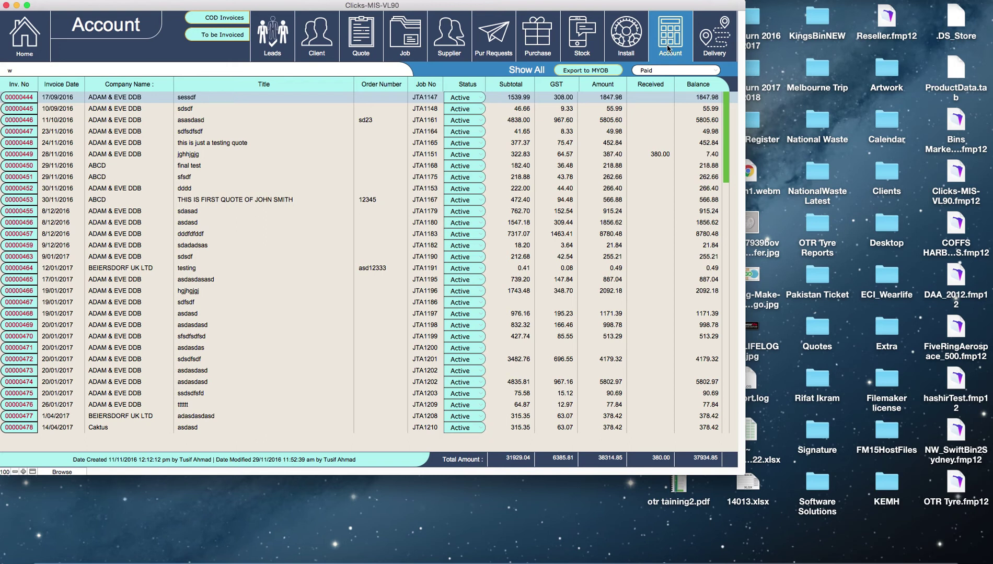
click(712, 57)
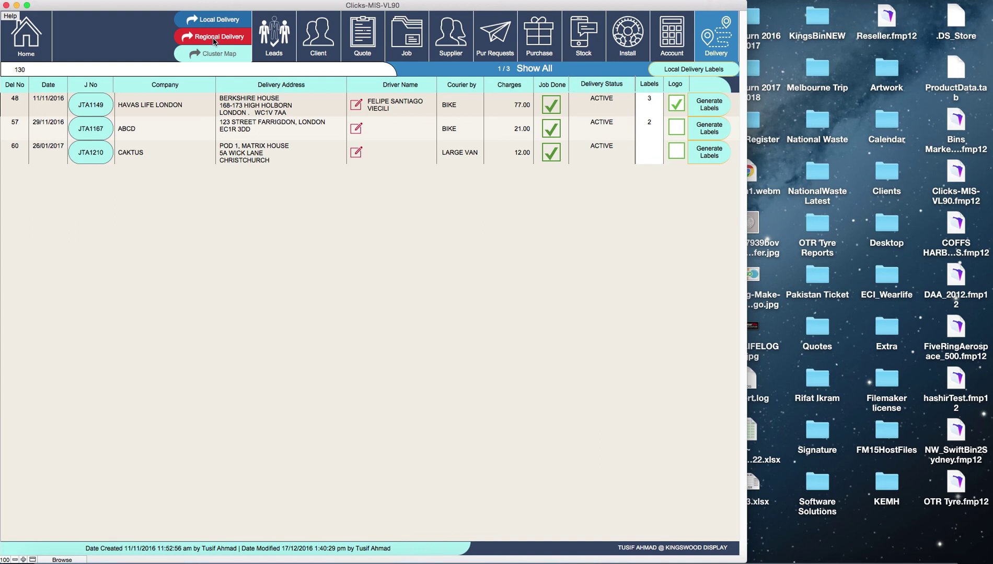
click(36, 43)
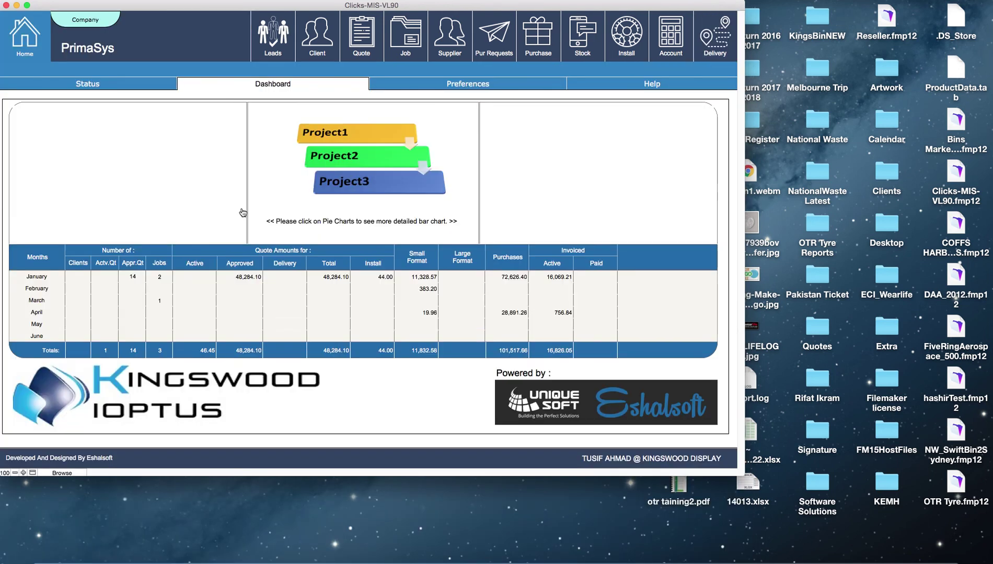